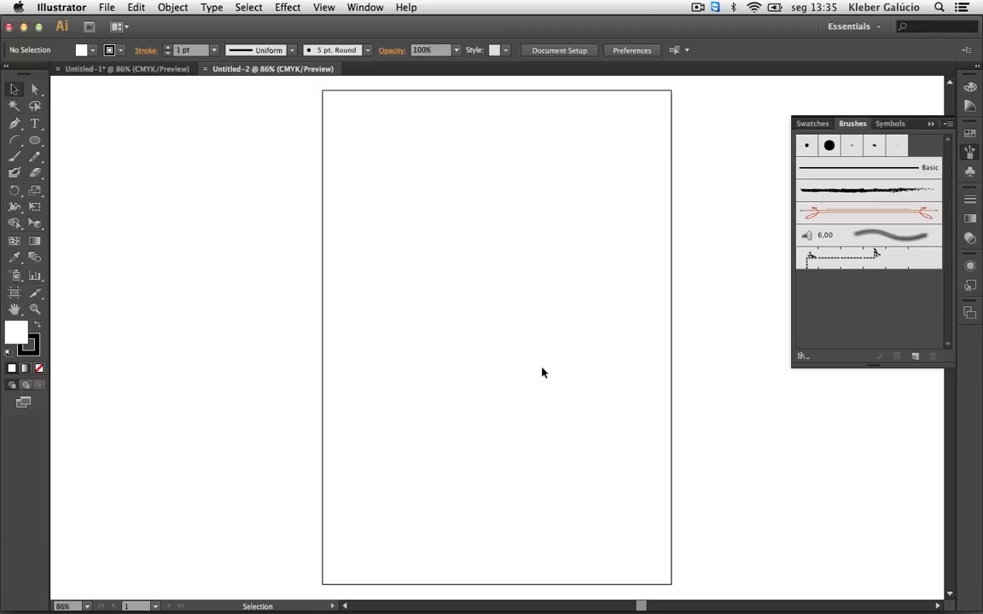
# Draw a slightly wide ellipse in the upper middle of the artboard and bring up the brush collection
pyautogui.click(35, 140)
pyautogui.moveTo(450, 227); pyautogui.dragTo(620, 376)
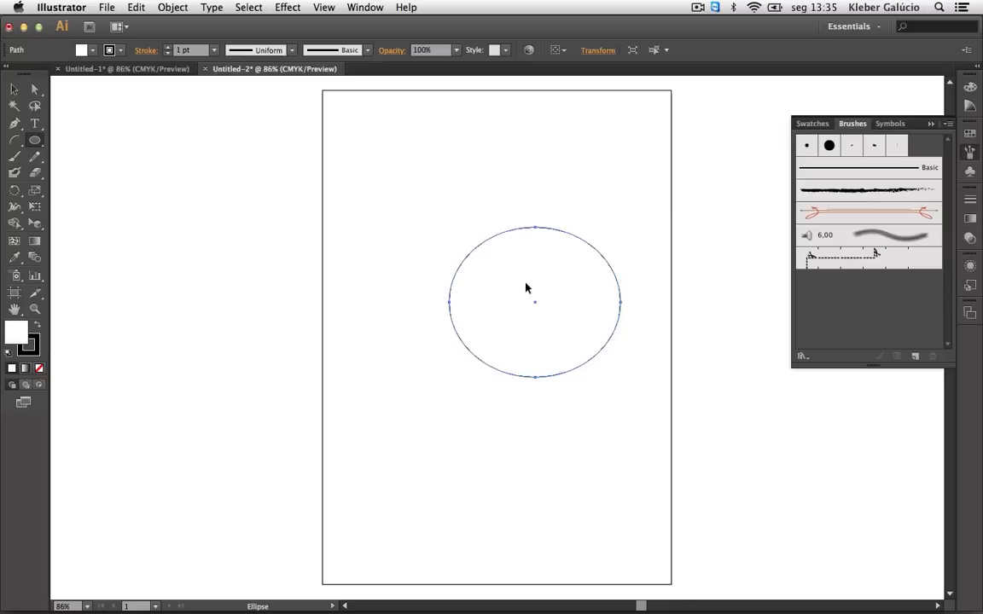
pyautogui.click(931, 125)
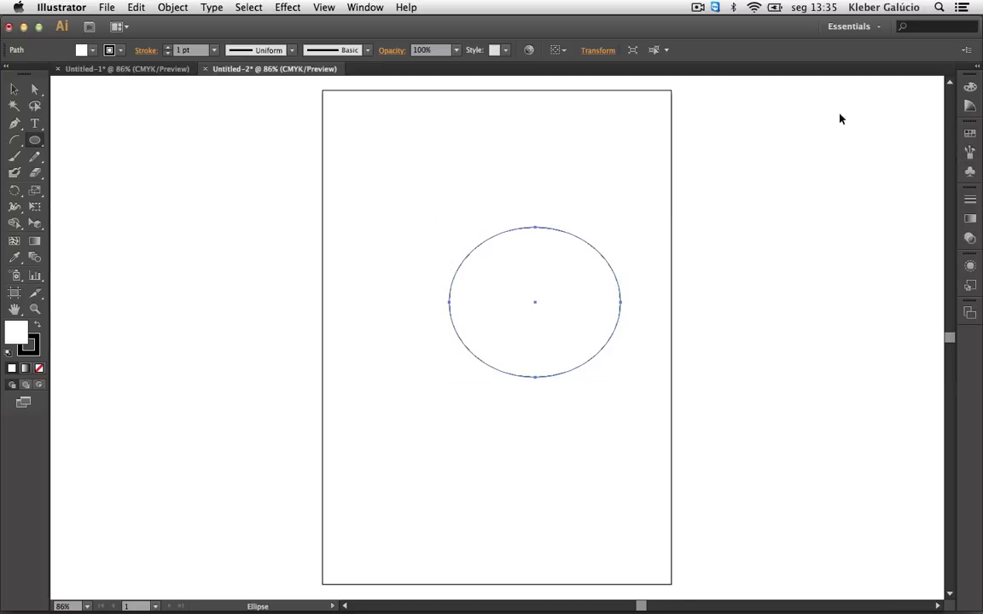
pyautogui.click(363, 8)
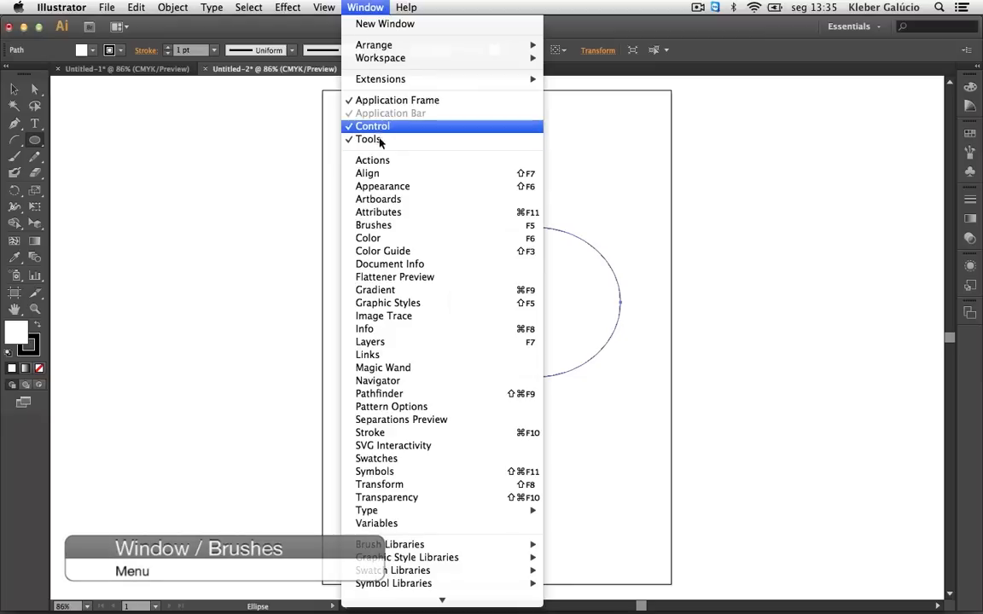
pyautogui.click(386, 224)
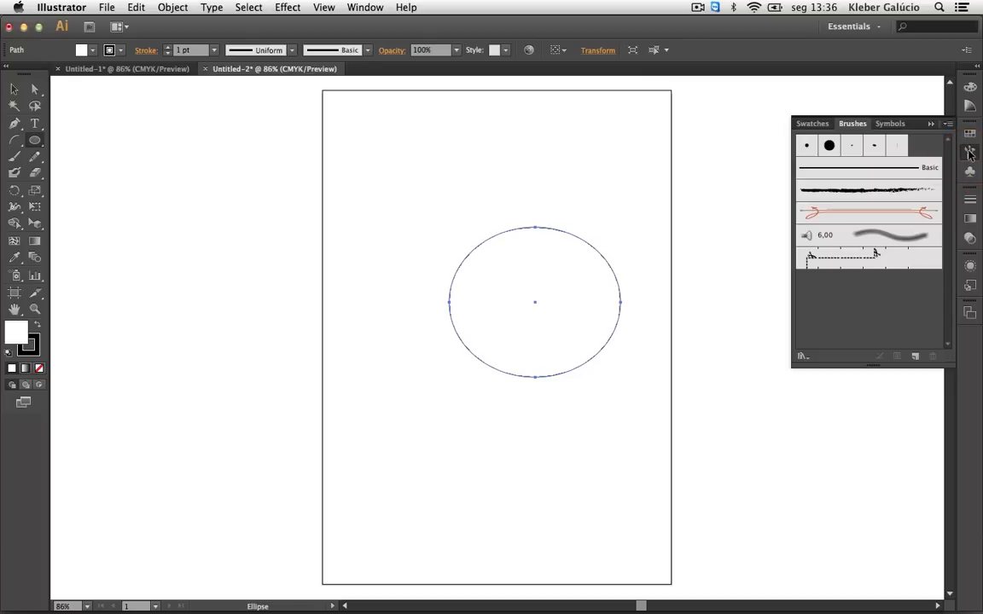
# Create a calligraphic brush with a 45° angle, 27% roundness and 9 pt size
pyautogui.click(914, 357)
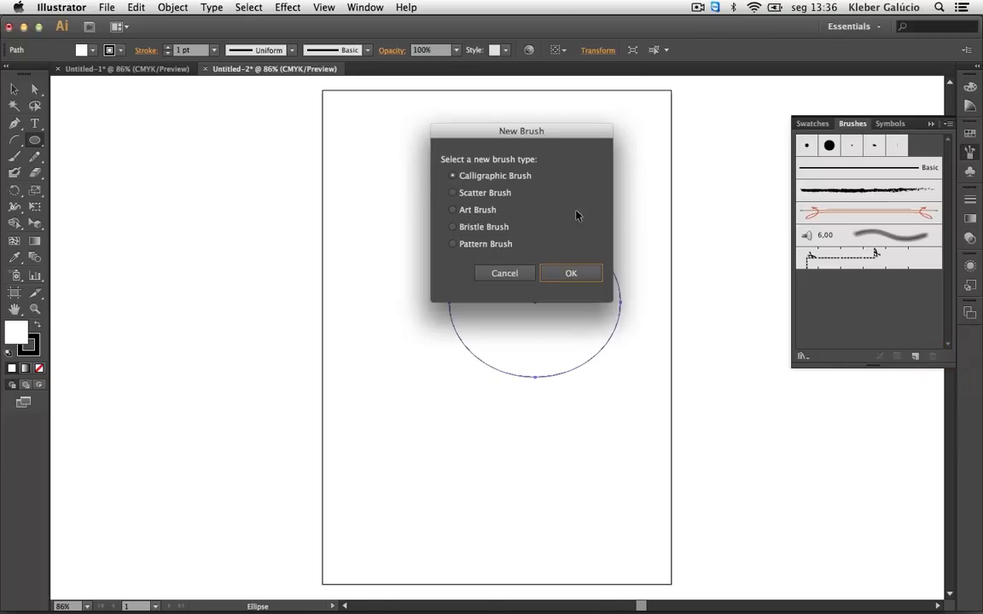
pyautogui.moveTo(519, 139); pyautogui.dragTo(191, 170)
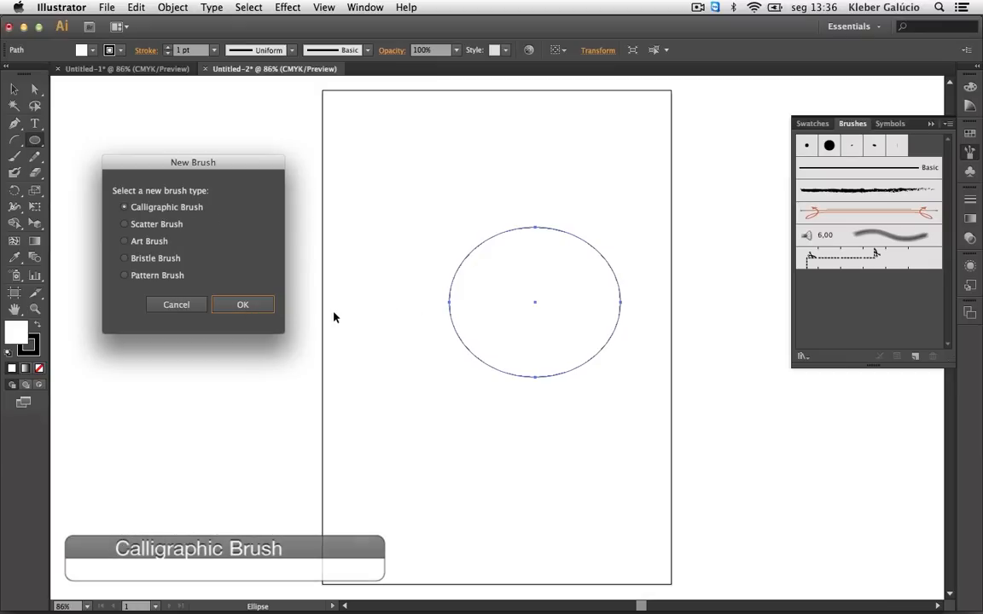
pyautogui.click(246, 305)
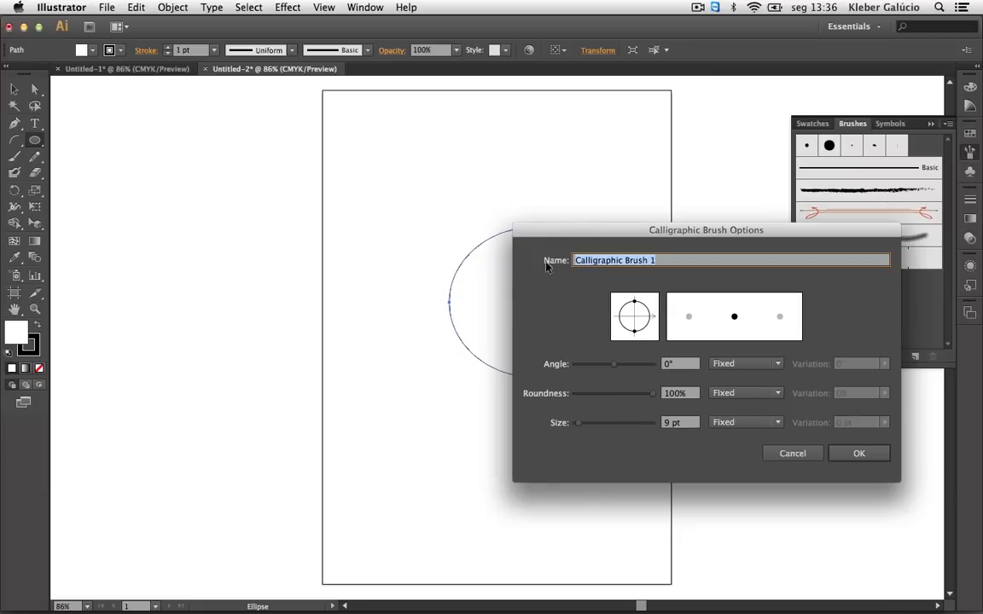
pyautogui.moveTo(583, 228)
pyautogui.mouseDown()
pyautogui.moveTo(213, 162)
pyautogui.moveTo(158, 103)
pyautogui.mouseUp()
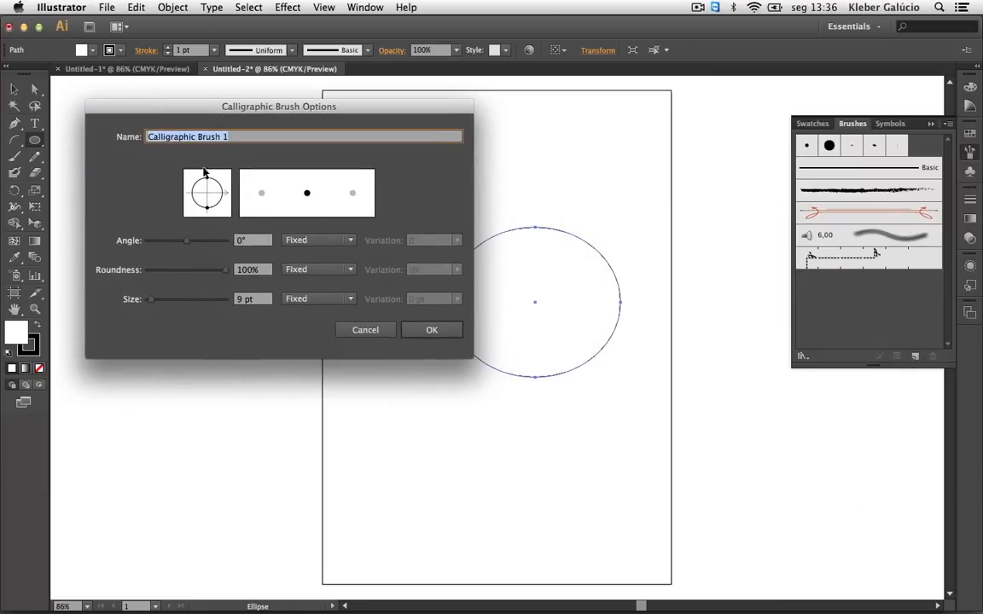
pyautogui.moveTo(205, 171)
pyautogui.mouseDown()
pyautogui.moveTo(207, 192)
pyautogui.moveTo(226, 179)
pyautogui.mouseUp()
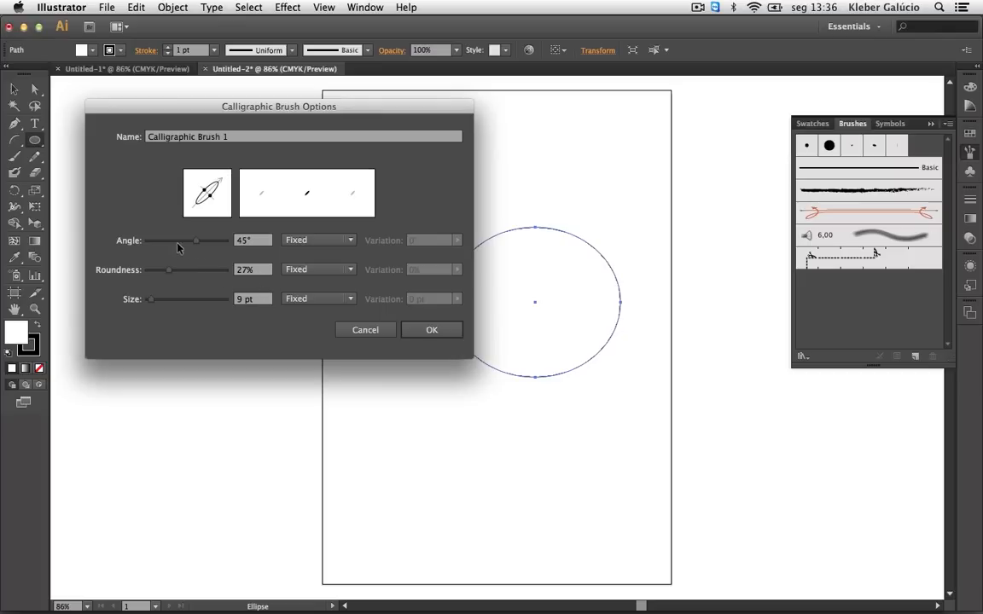
pyautogui.click(426, 333)
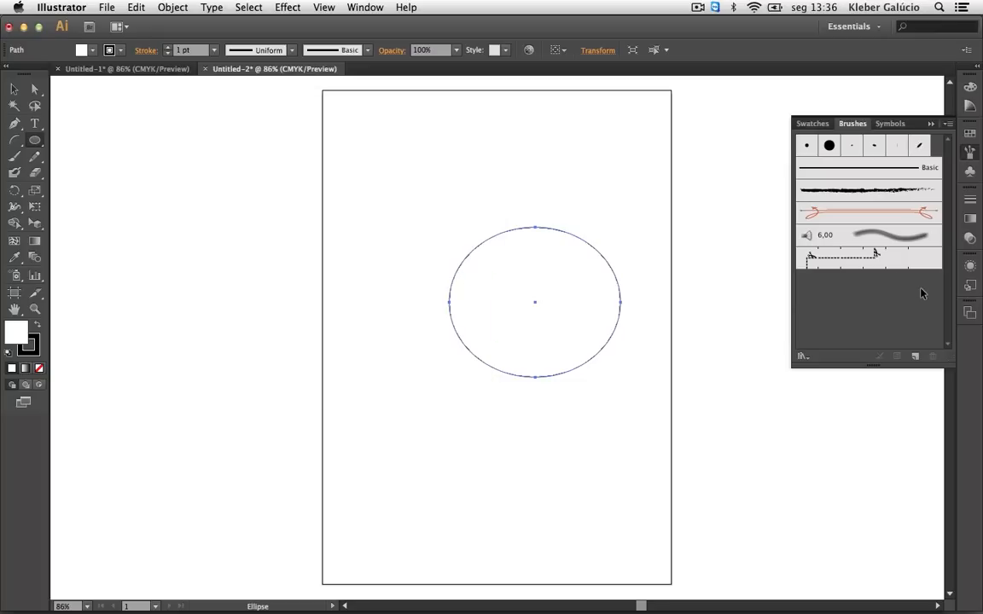
# Apply the new calligraphic brush to the ellipse and move the ellipse off the artboard onto the empty canvas beside it
pyautogui.click(917, 149)
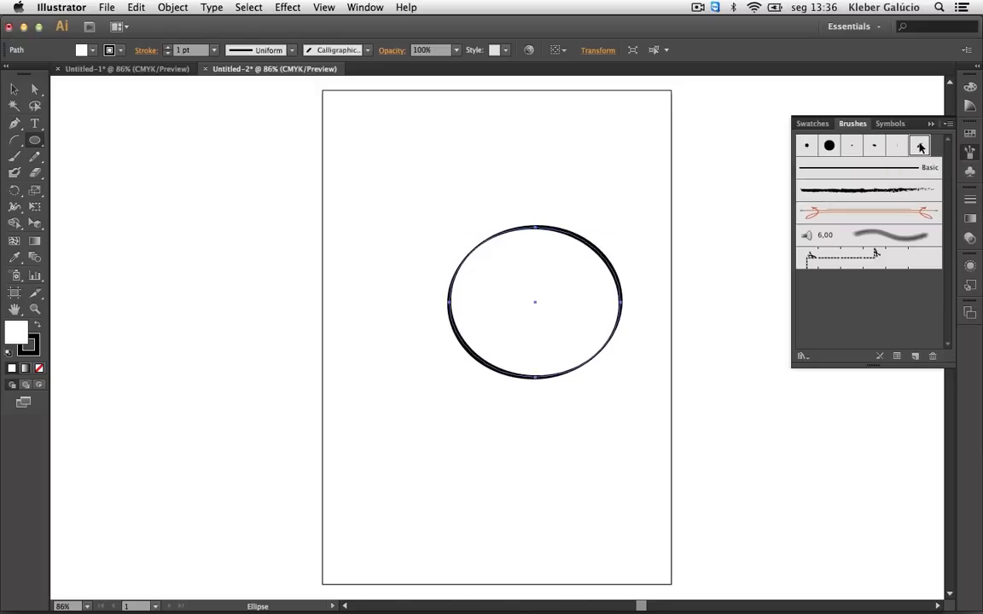
pyautogui.click(14, 88)
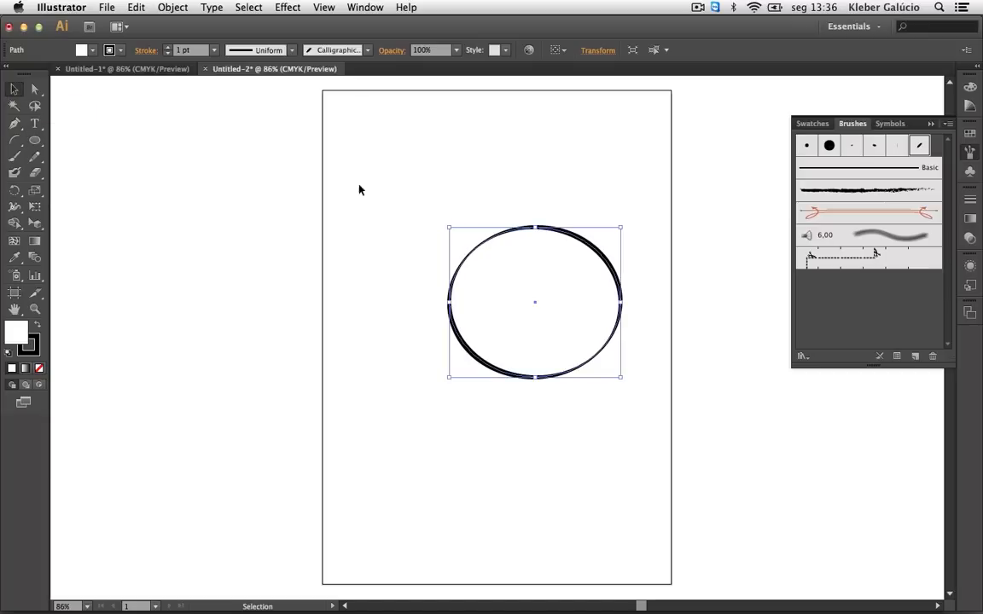
pyautogui.moveTo(483, 246); pyautogui.dragTo(179, 168)
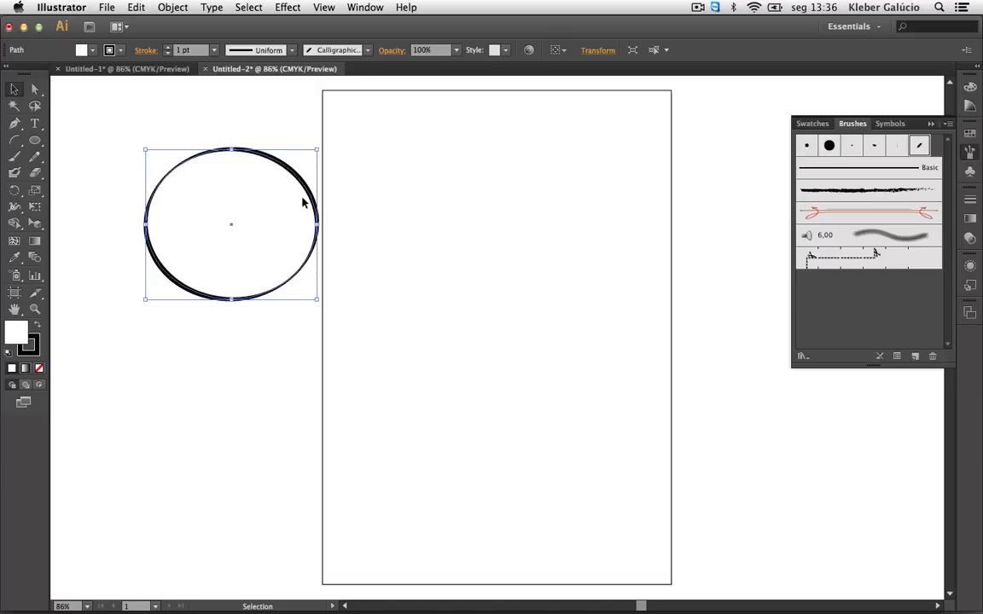
pyautogui.click(523, 215)
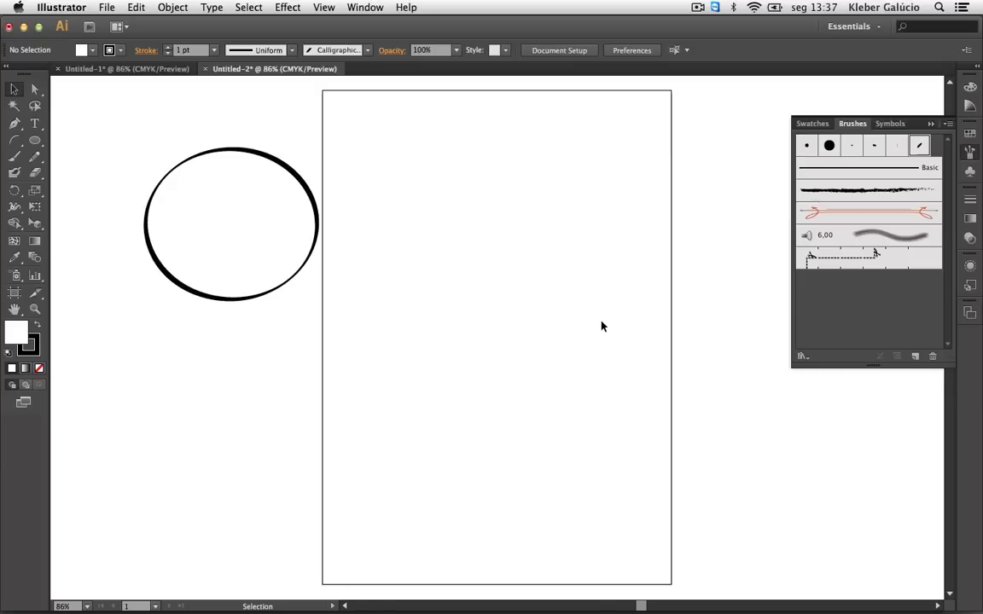
# Draw a small five-pointed star in the upper part of the artboard and fill it with dark red
pyautogui.click(35, 141)
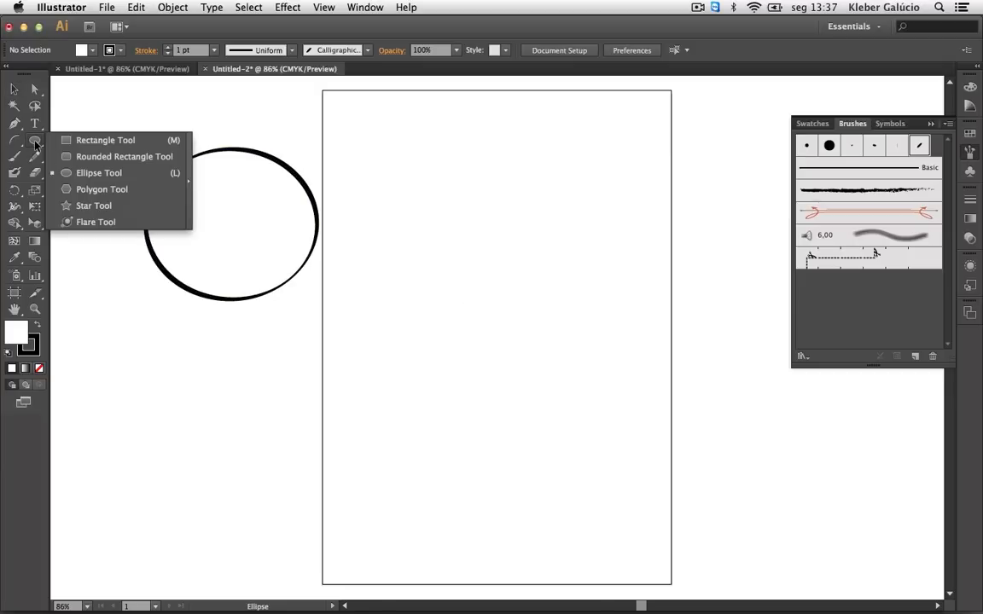
pyautogui.click(92, 206)
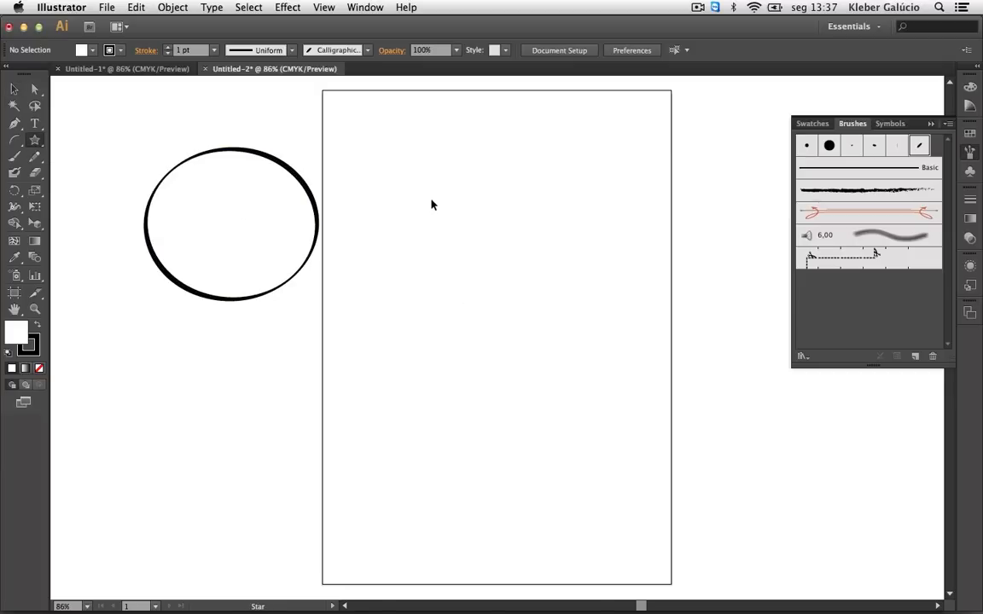
pyautogui.moveTo(429, 200); pyautogui.dragTo(437, 208)
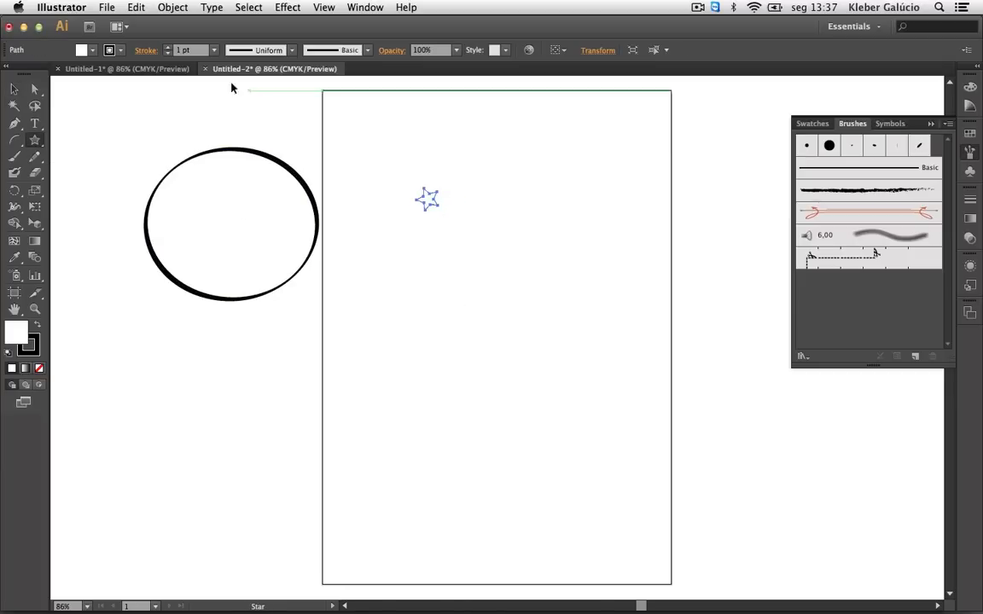
pyautogui.click(89, 49)
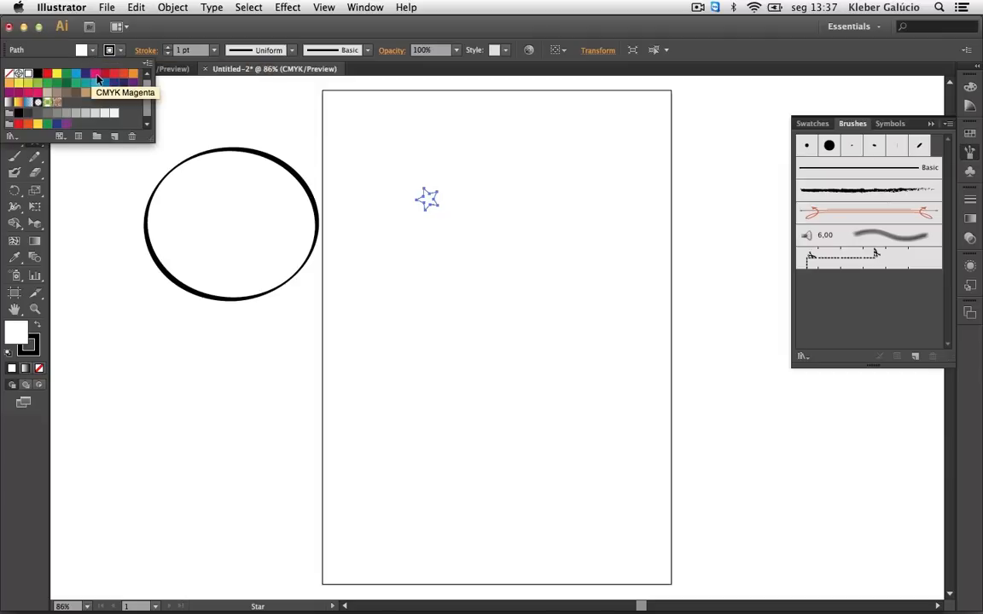
pyautogui.click(104, 74)
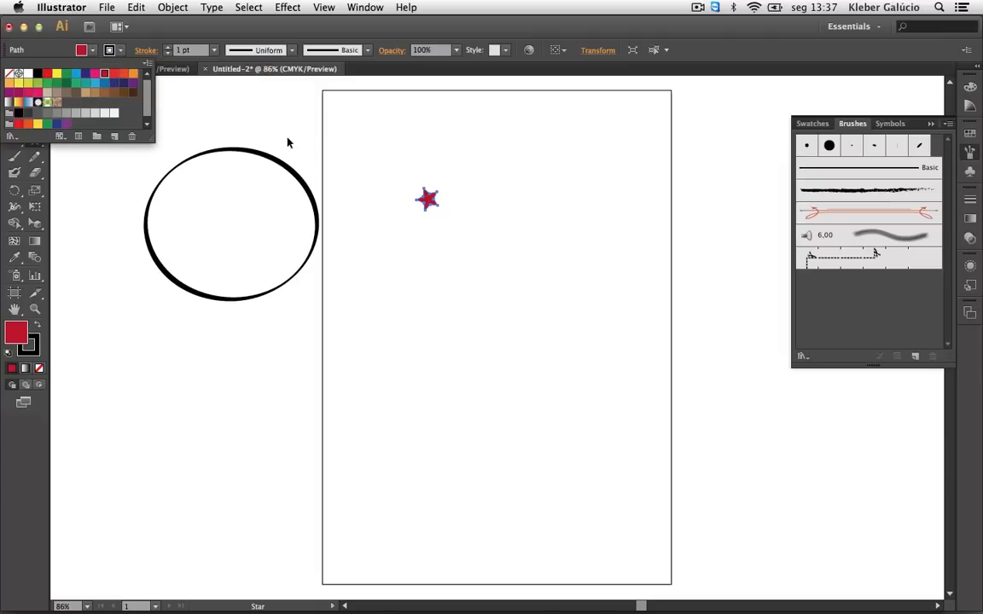
pyautogui.click(452, 225)
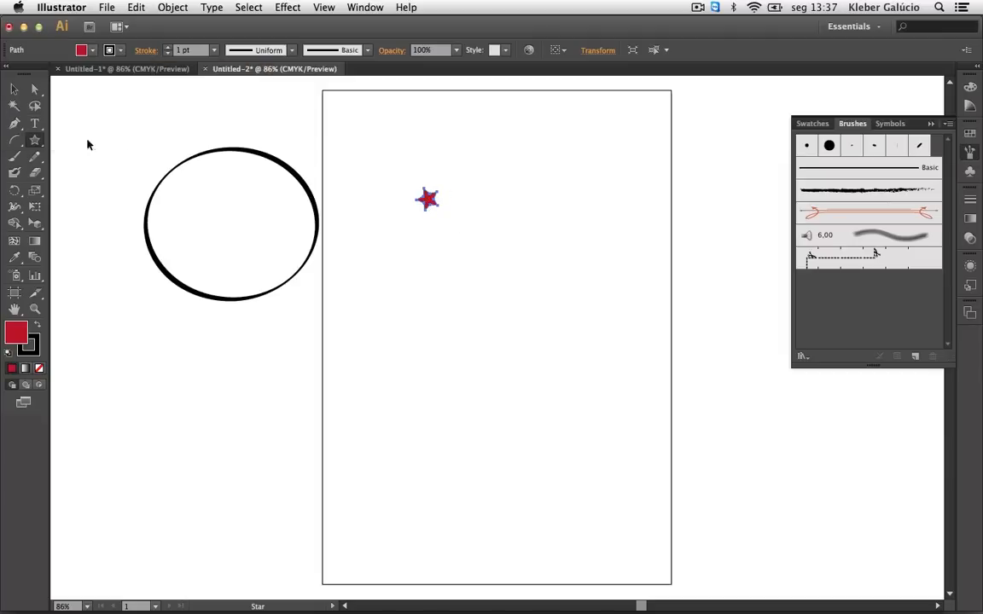
# Duplicate the red star slightly to its right, overlapping it, and fill the copy with CMYK Blue
pyautogui.click(13, 89)
pyautogui.click(427, 197)
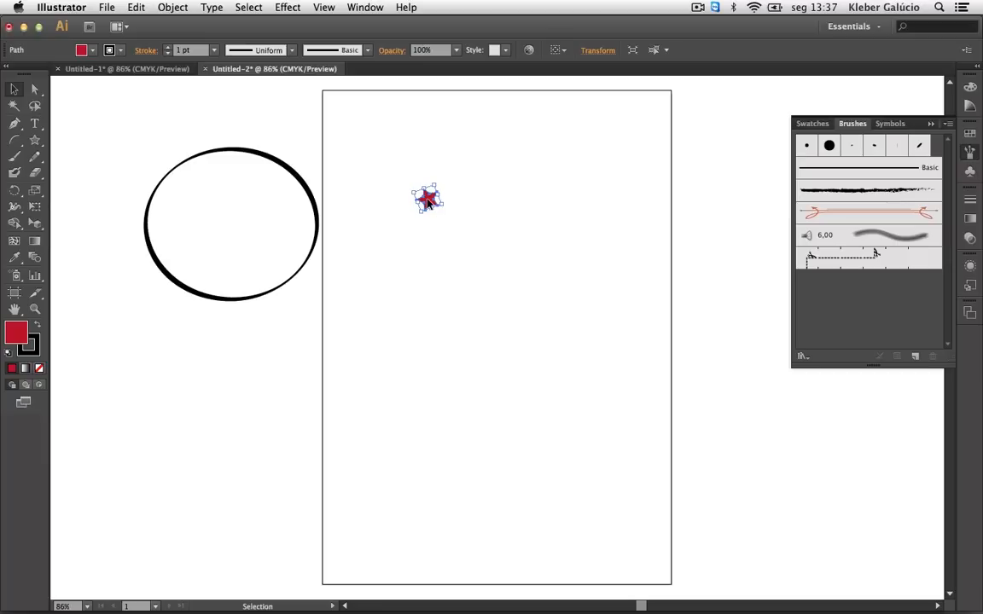
pyautogui.moveTo(429, 202); pyautogui.dragTo(433, 206)
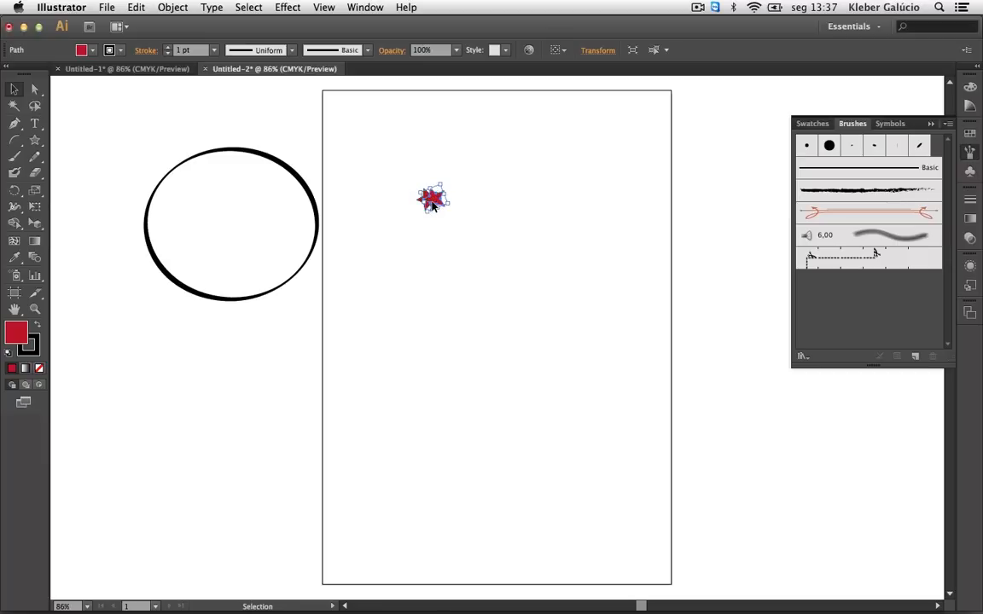
pyautogui.click(84, 48)
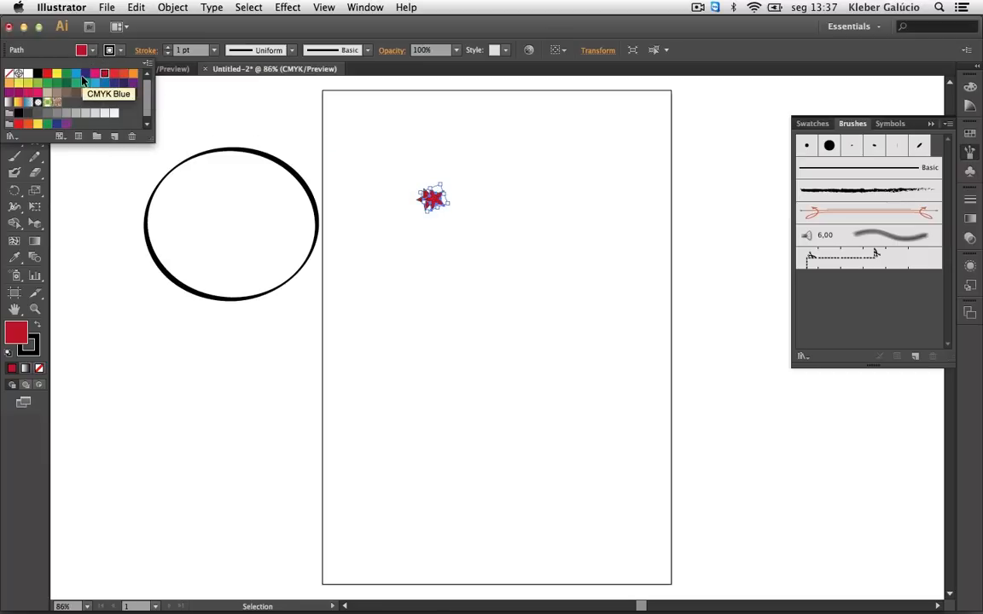
pyautogui.click(83, 77)
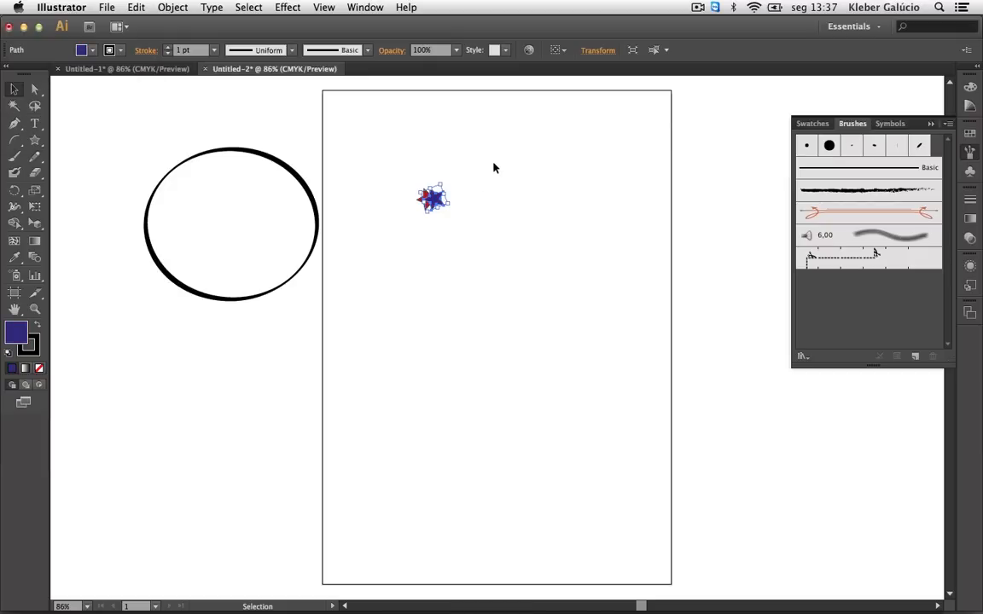
pyautogui.click(476, 228)
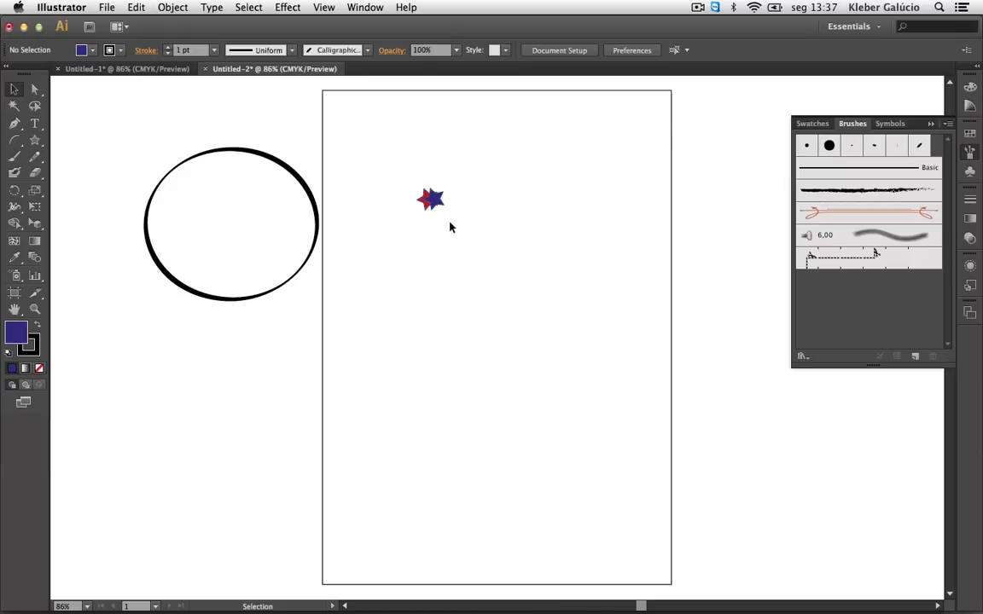
# Remove the stroke from both the red and the blue star
pyautogui.moveTo(454, 222); pyautogui.dragTo(405, 182)
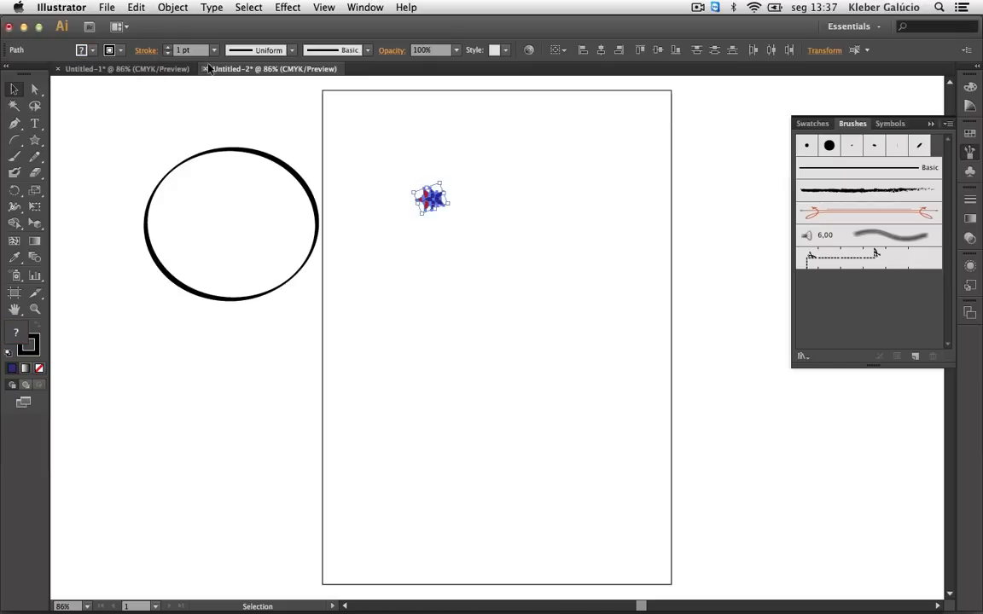
pyautogui.click(117, 53)
pyautogui.click(9, 73)
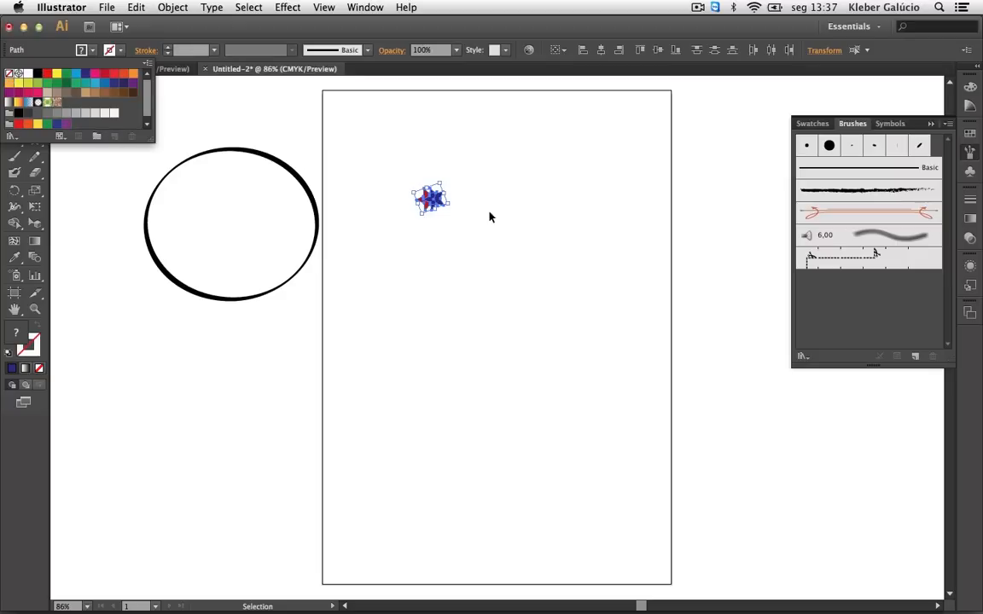
pyautogui.click(490, 218)
pyautogui.click(484, 246)
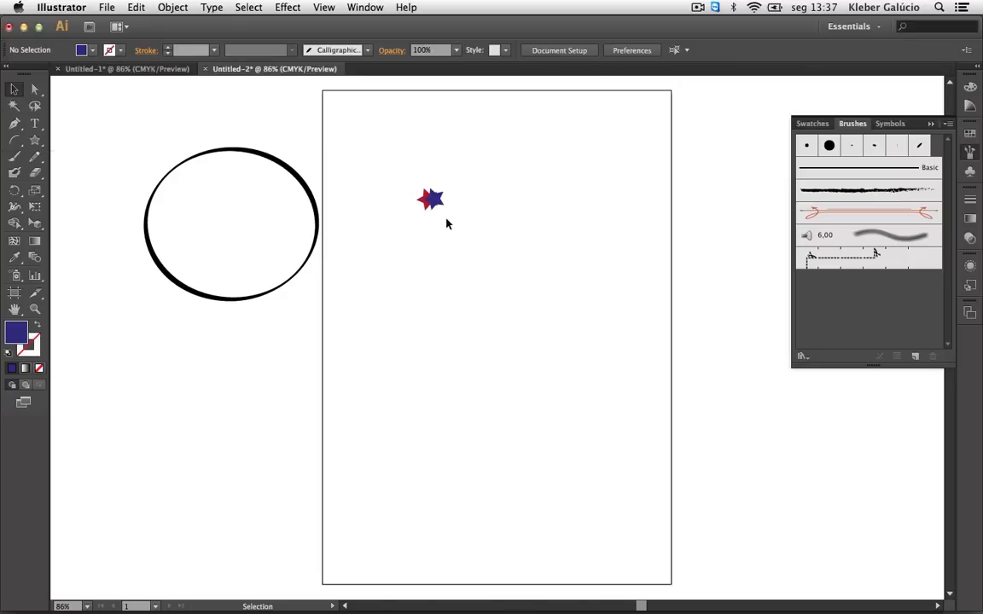
# Start a new scatter brush based on the two overlapping stars
pyautogui.moveTo(447, 223); pyautogui.dragTo(408, 193)
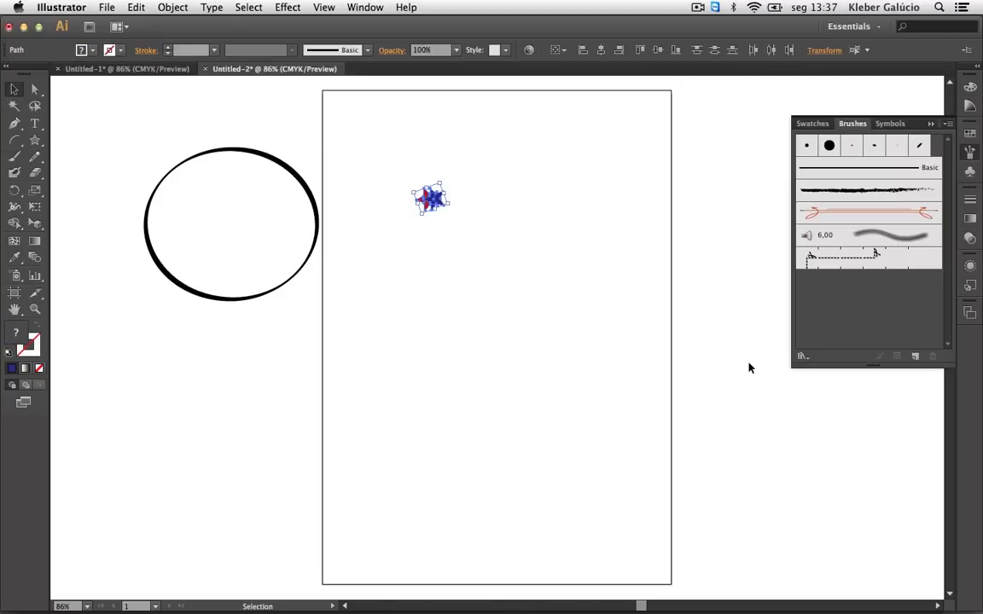
pyautogui.click(914, 356)
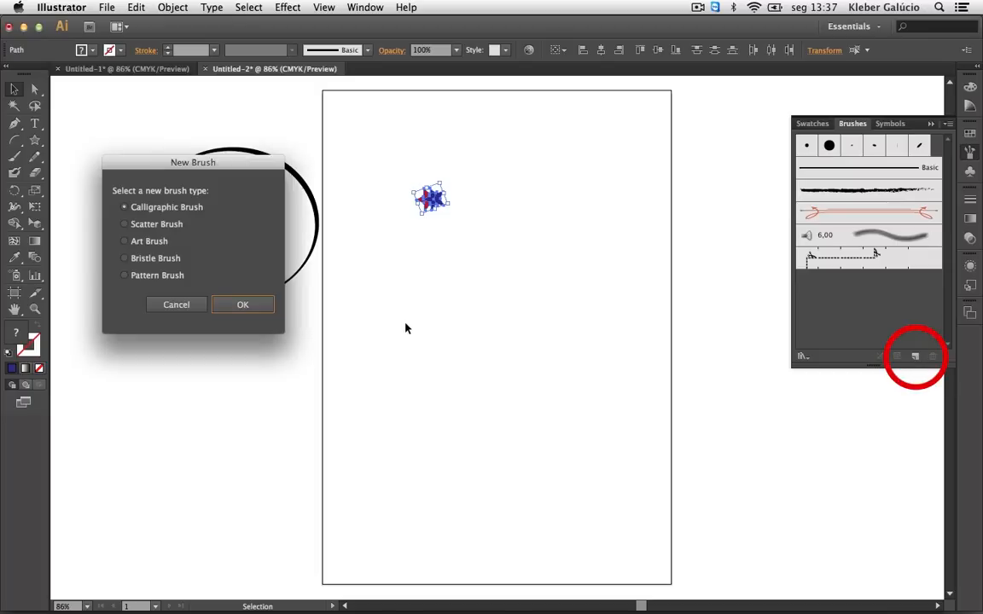
pyautogui.click(169, 228)
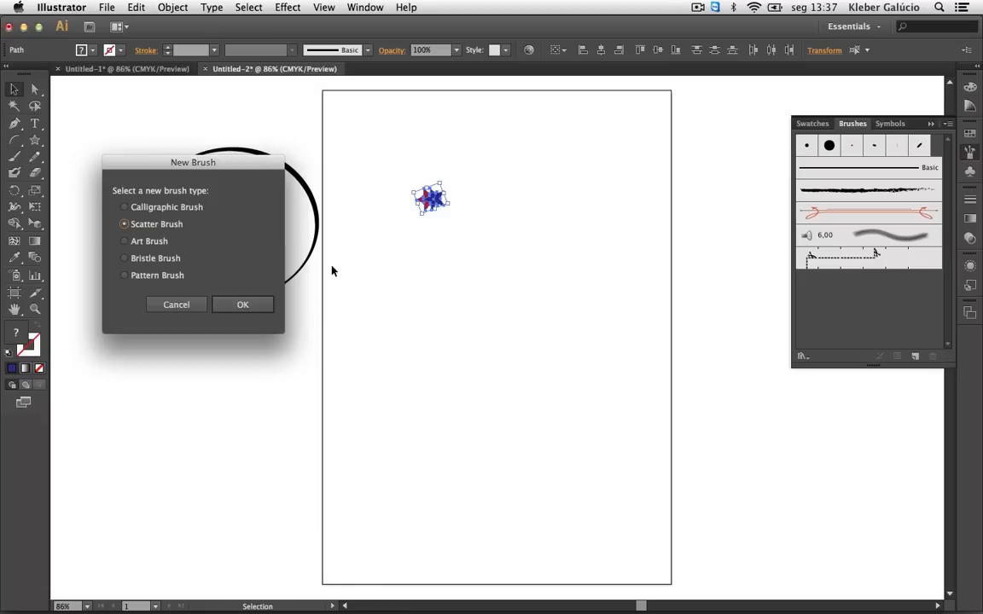
pyautogui.click(245, 306)
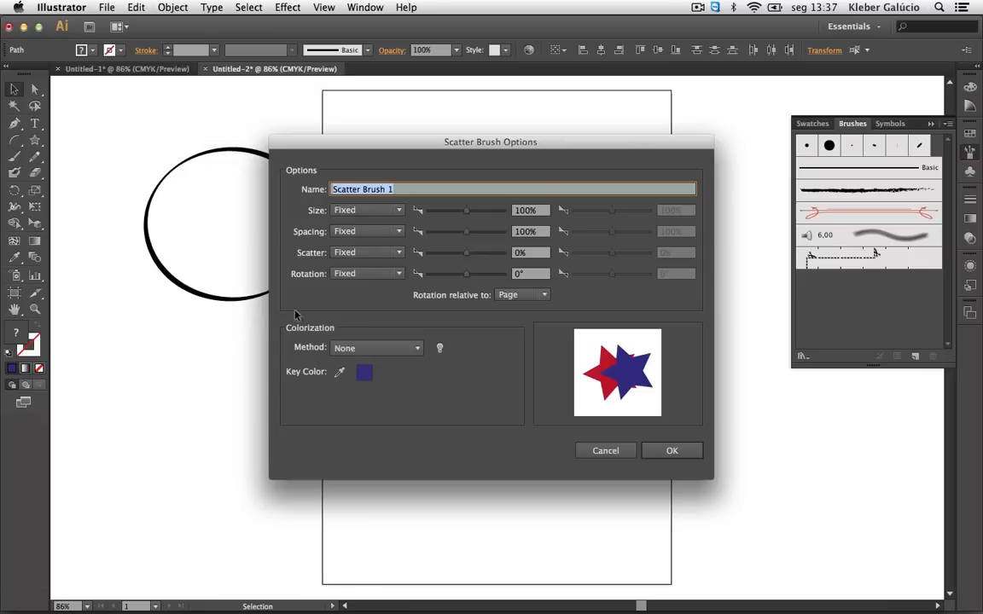
pyautogui.moveTo(451, 151); pyautogui.dragTo(663, 195)
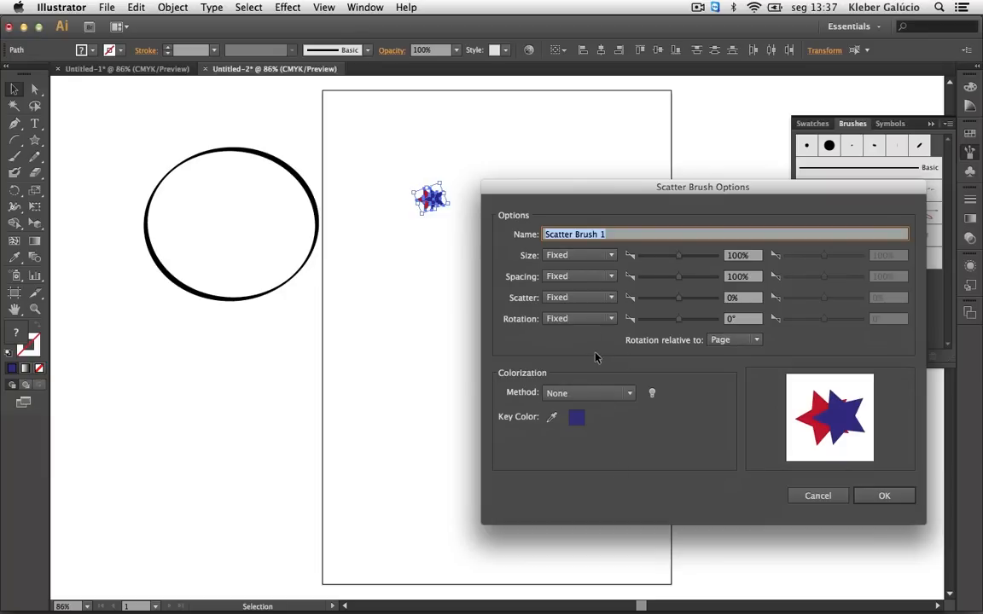
# Set the scatter brush to 57% size, 67% spacing with Random variation, 43% scatter and 24° rotation
pyautogui.moveTo(680, 262); pyautogui.dragTo(665, 284)
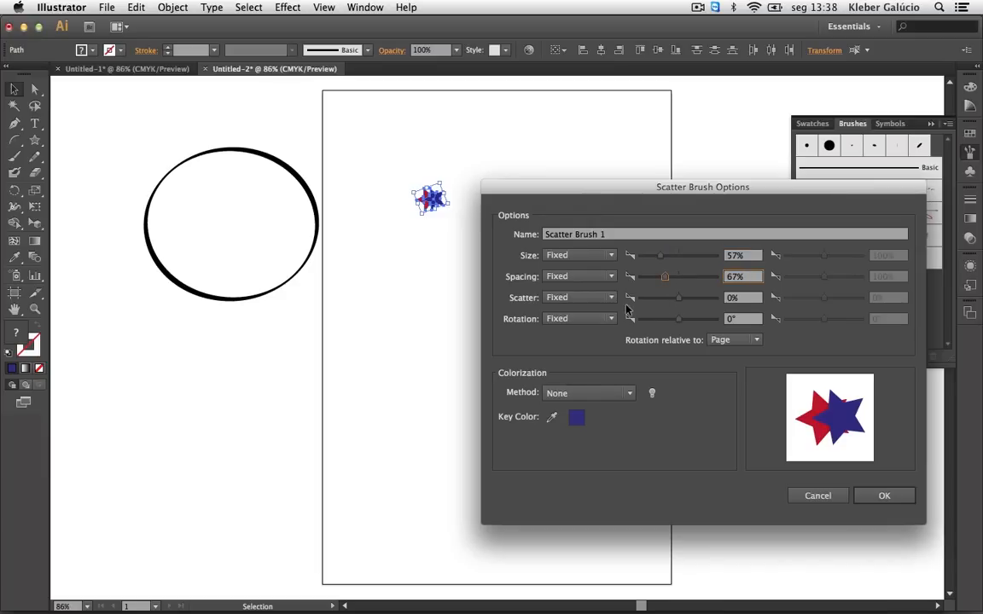
pyautogui.click(679, 300)
pyautogui.moveTo(679, 300); pyautogui.dragTo(681, 304)
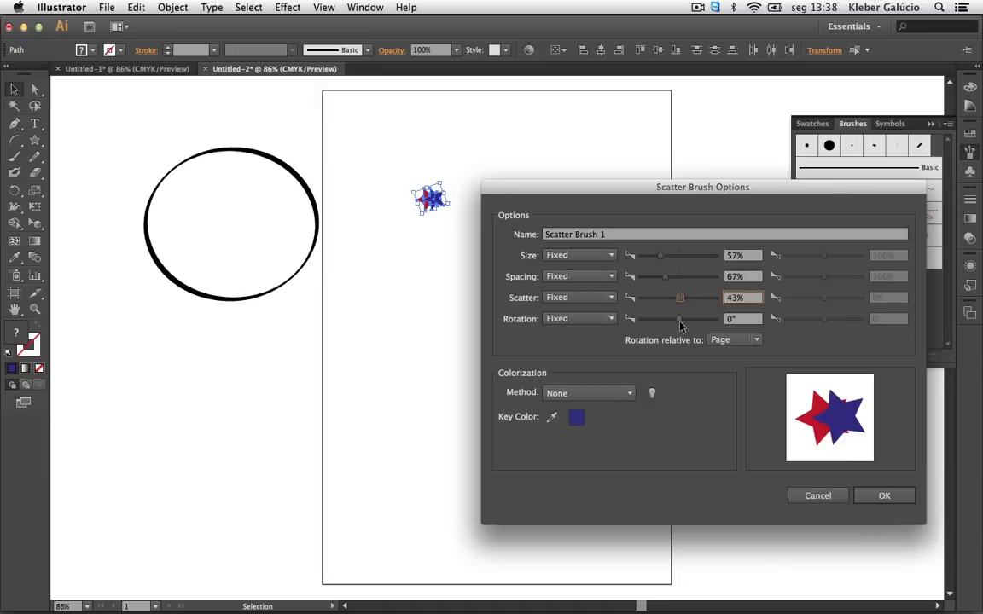
pyautogui.moveTo(679, 324); pyautogui.dragTo(685, 325)
pyautogui.click(603, 277)
pyautogui.click(589, 306)
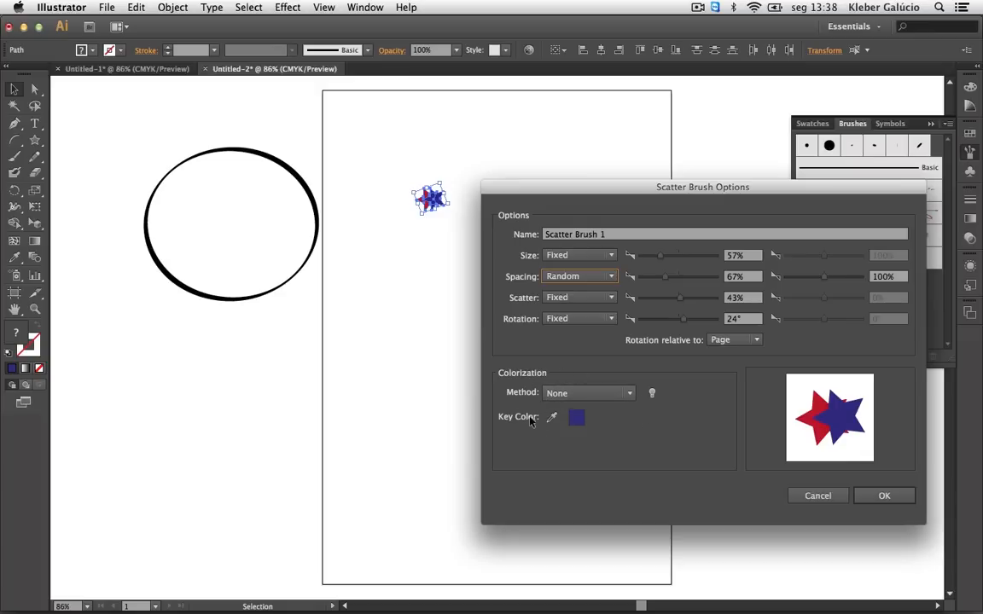
# Review the available colorization methods and the colorization tips for the scatter brush
pyautogui.click(628, 396)
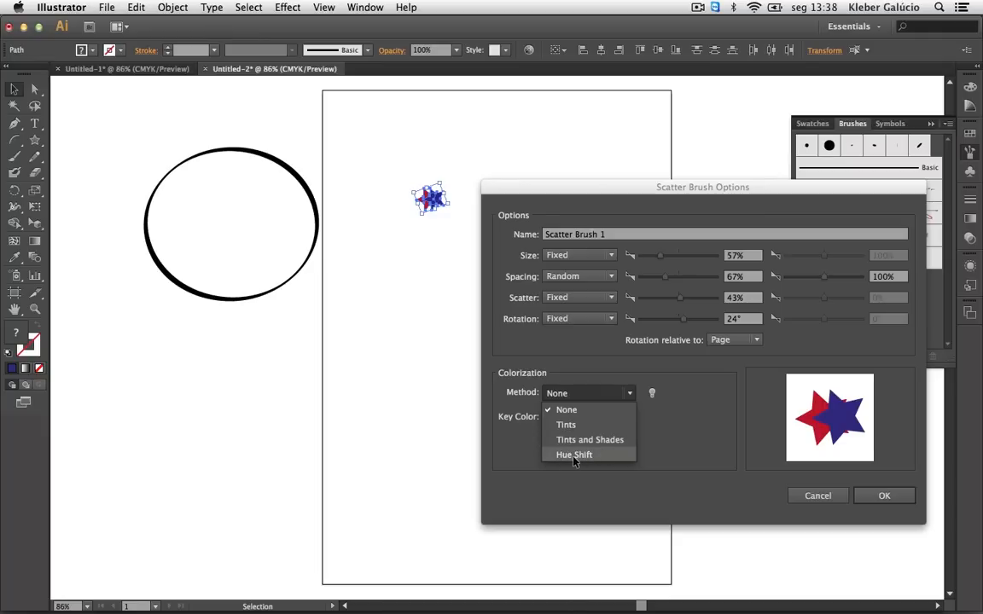
pyautogui.click(661, 441)
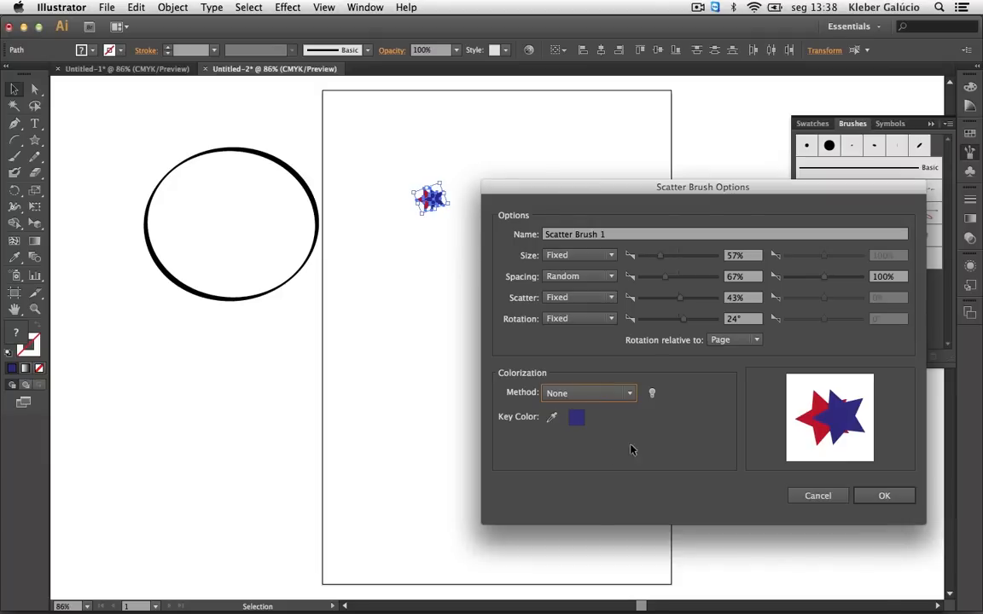
pyautogui.click(652, 395)
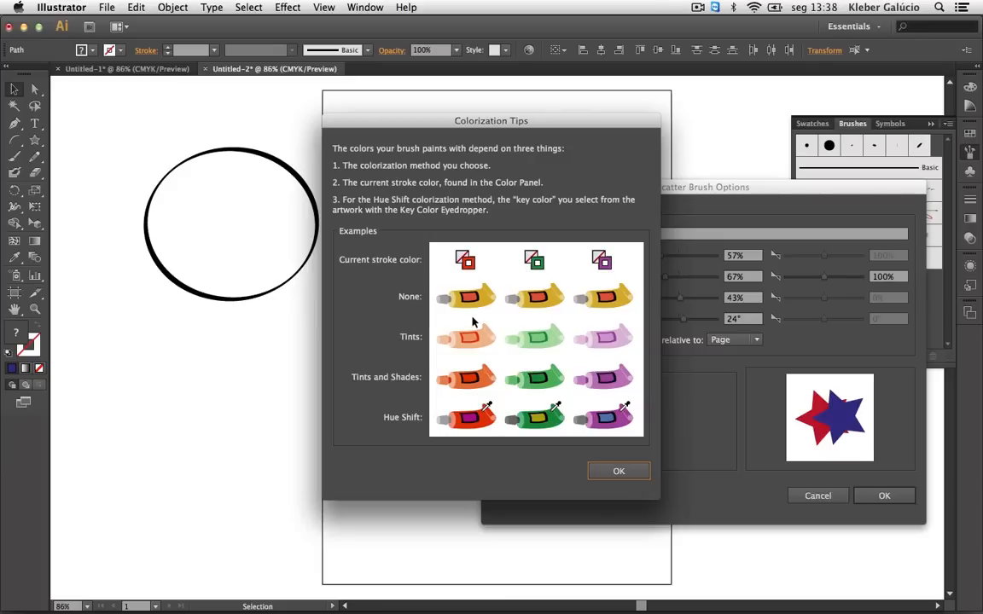
pyautogui.click(619, 471)
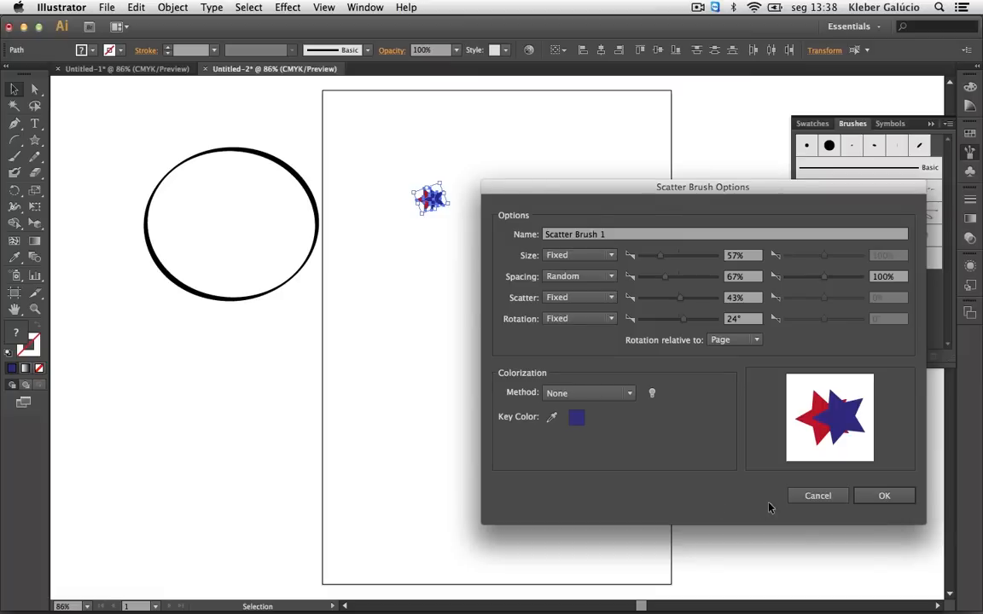
# Name the scatter brush "estrelinhas", create it, and apply it to the ellipse beside the artboard
pyautogui.tripleClick(614, 234)
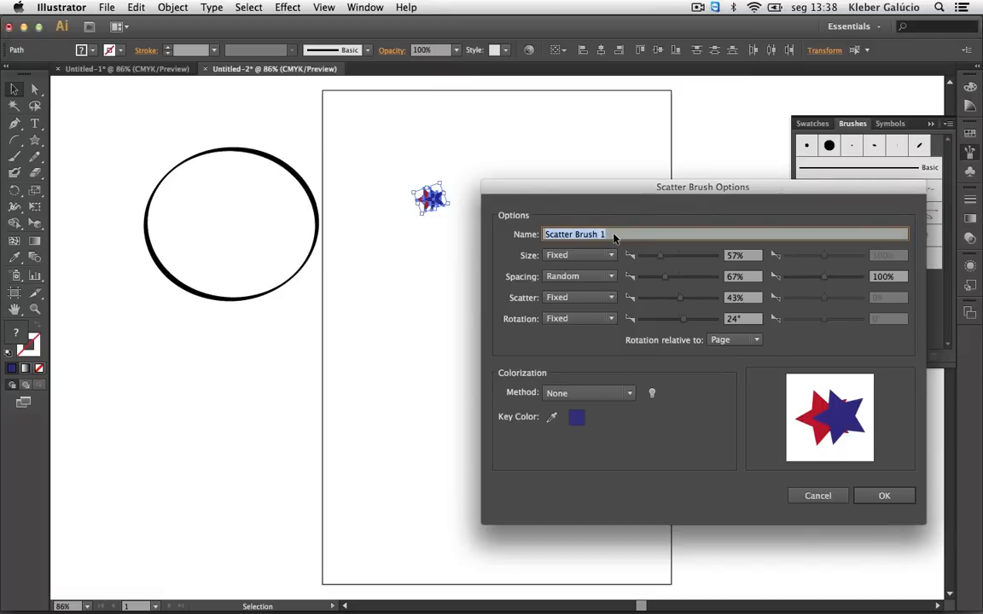
pyautogui.write('estrelinhas')
pyautogui.click(878, 497)
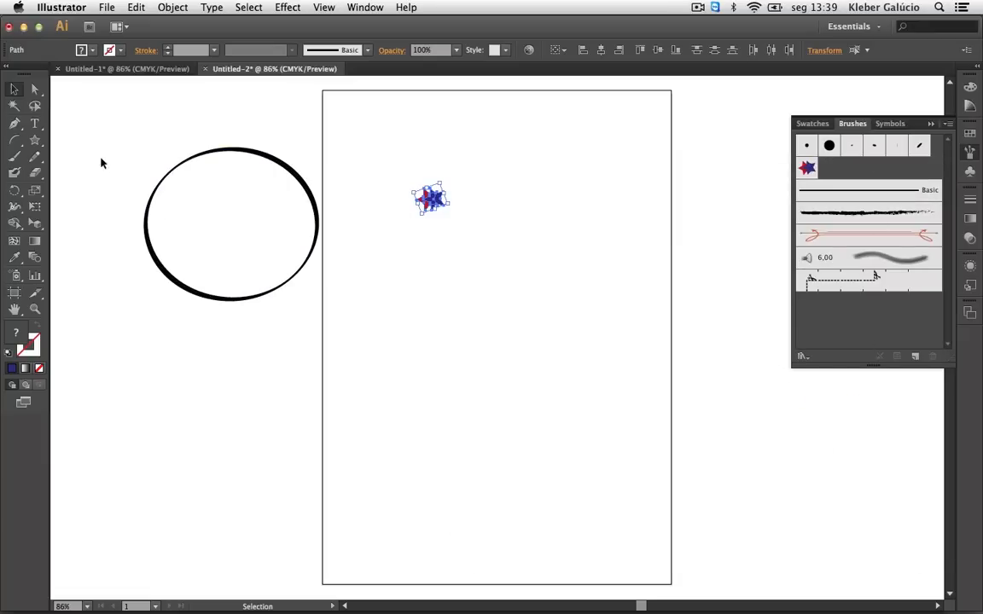
pyautogui.click(193, 152)
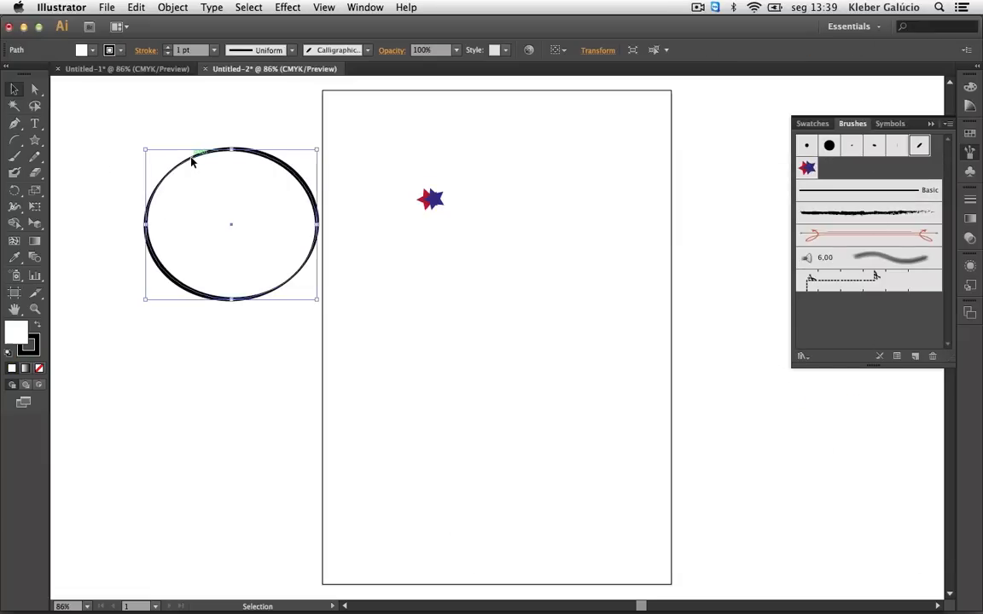
pyautogui.click(806, 169)
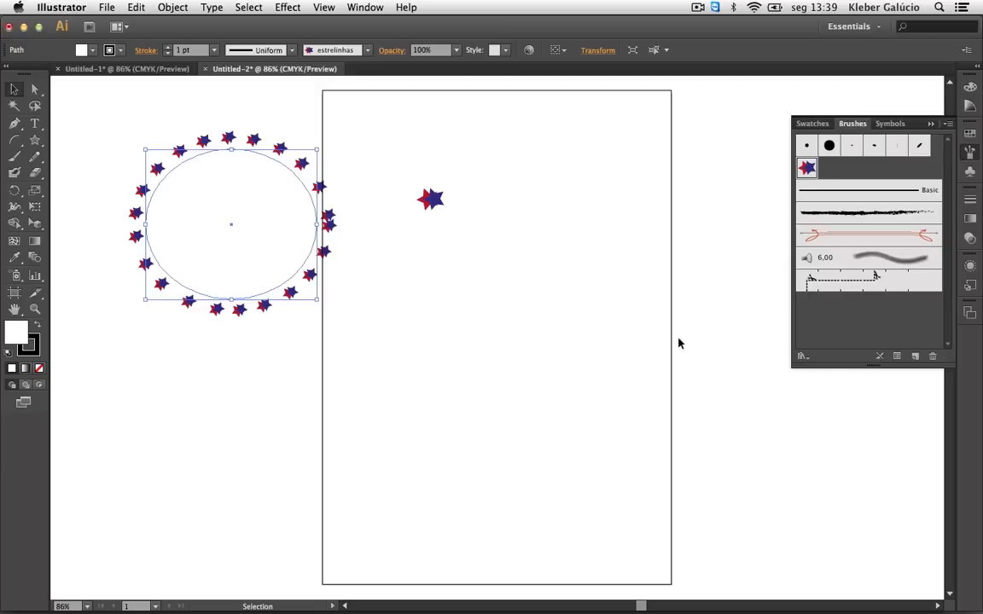
# Create a new art brush from the star-ringed ellipse, keeping the default art brush options
pyautogui.click(914, 357)
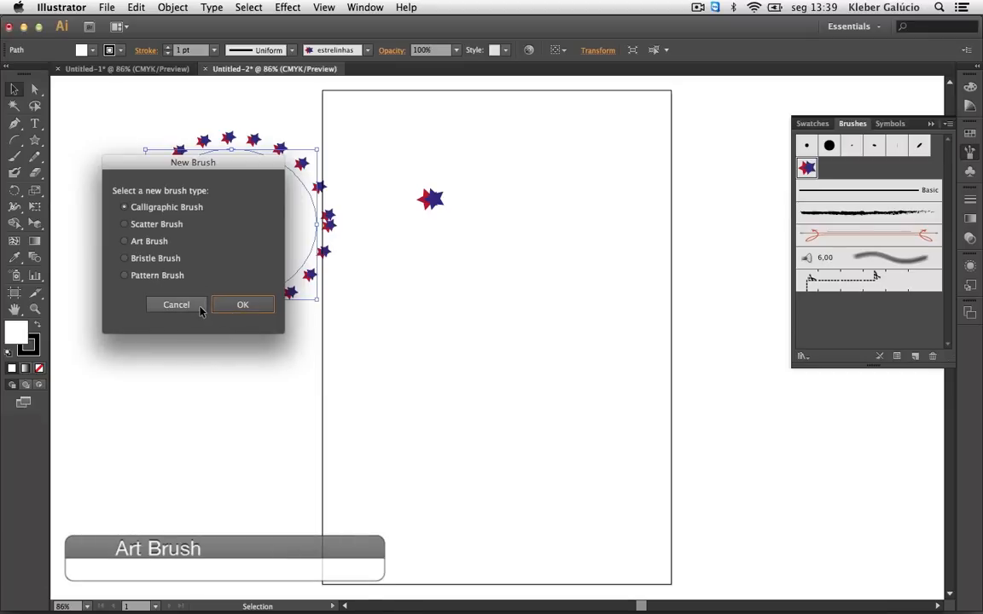
pyautogui.click(137, 243)
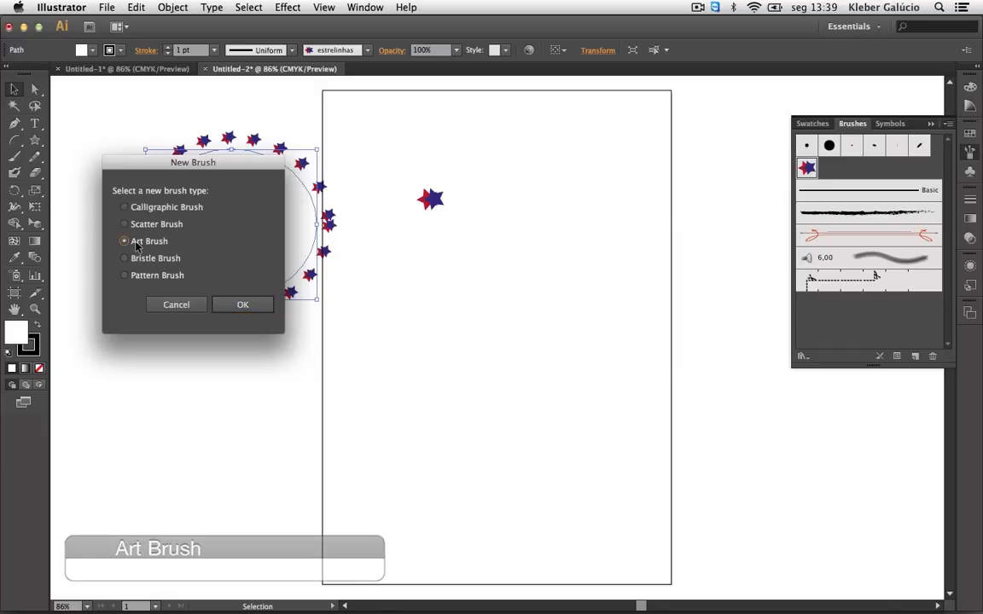
pyautogui.click(244, 306)
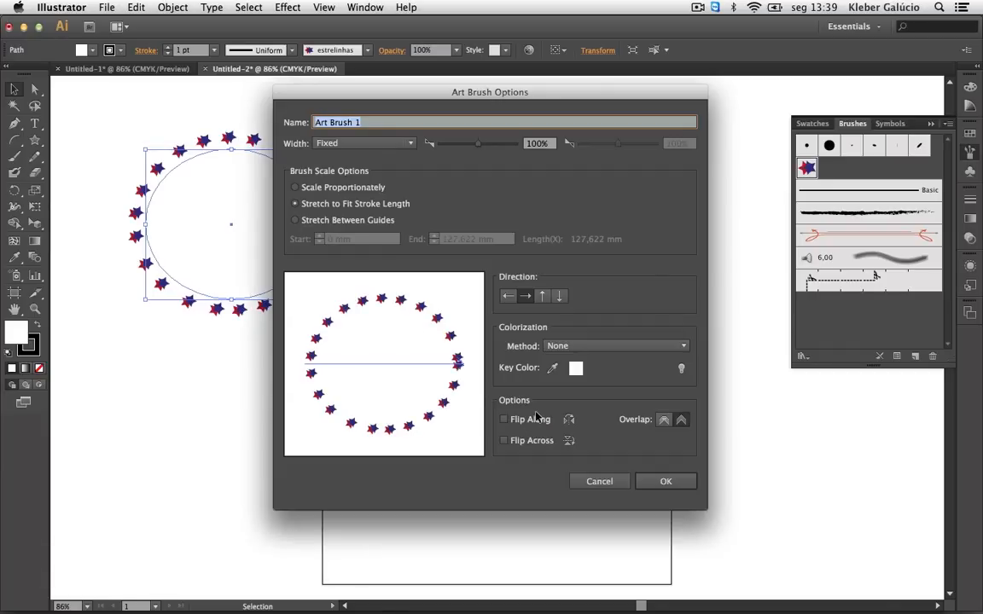
pyautogui.click(664, 482)
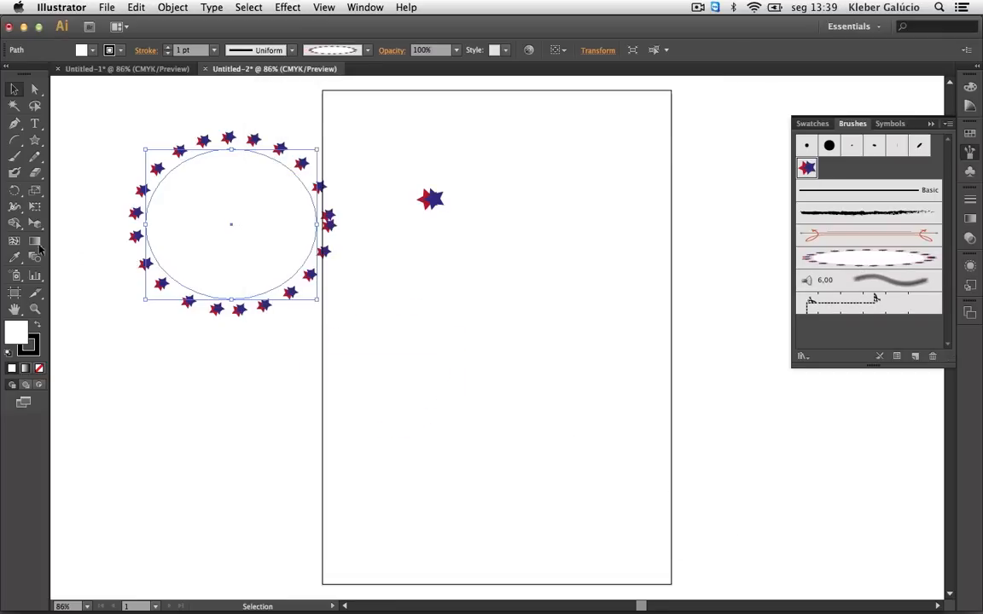
# Test the ring-of-stars art brush on a wide ellipse drawn mid-artboard, and delete the test ellipse
pyautogui.moveTo(35, 143); pyautogui.dragTo(98, 175)
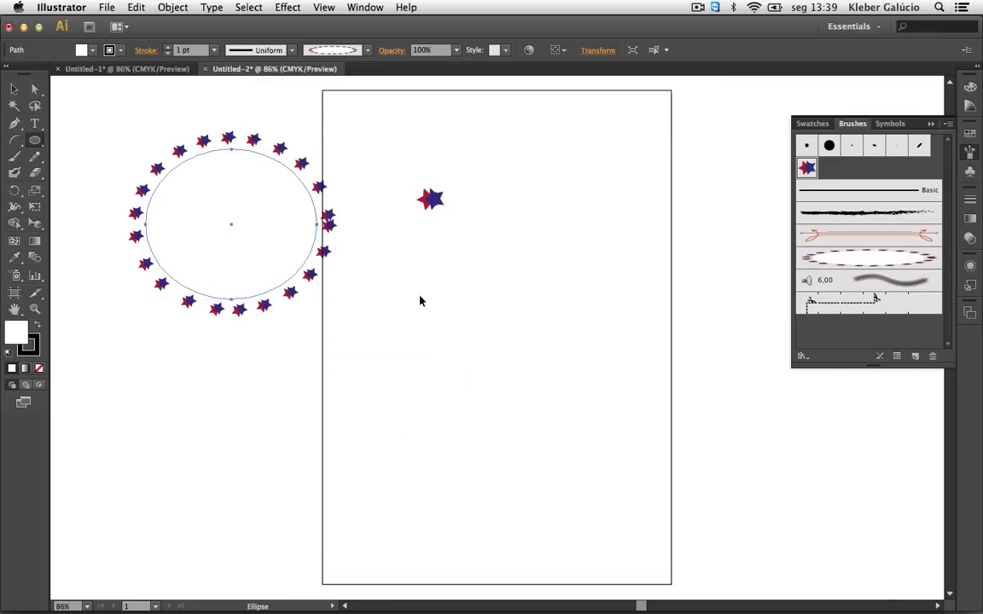
pyautogui.moveTo(396, 283); pyautogui.dragTo(595, 408)
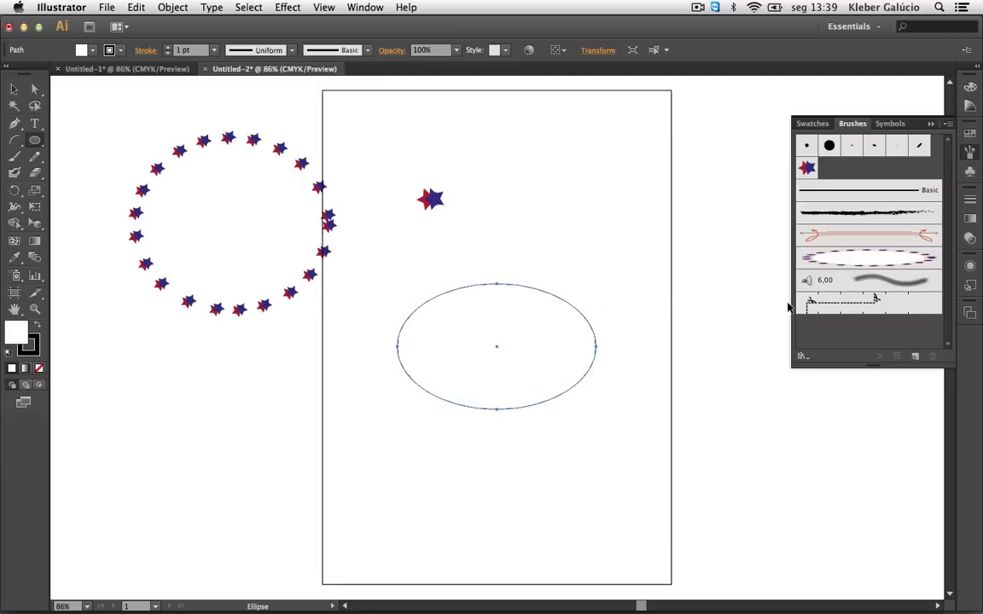
pyautogui.click(838, 259)
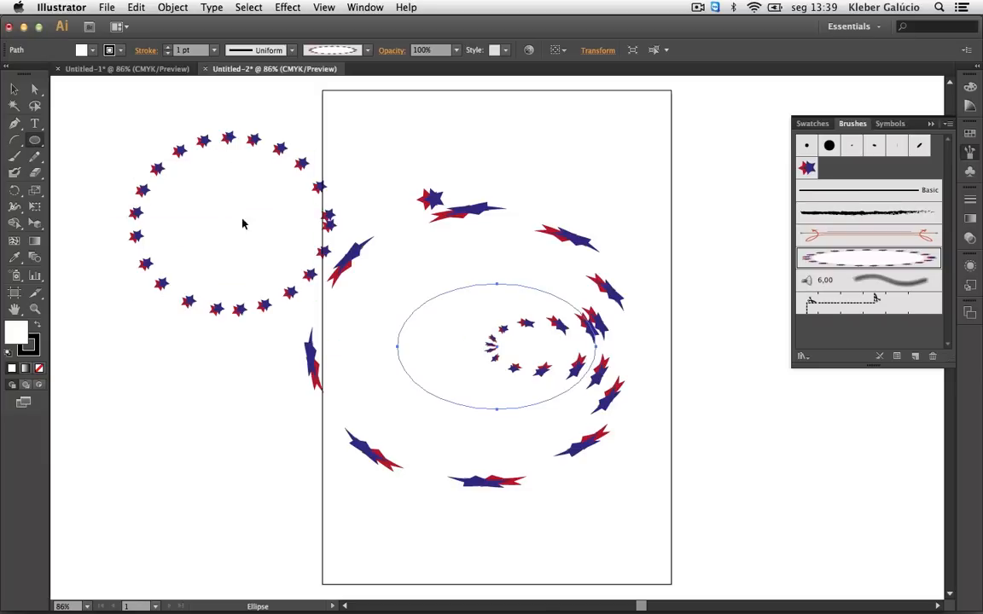
pyautogui.click(13, 89)
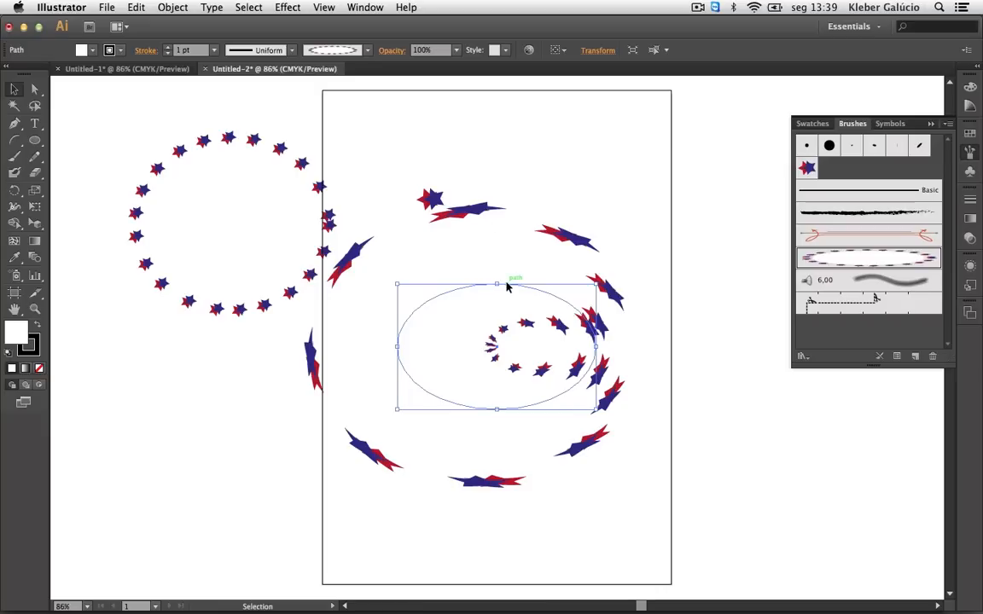
pyautogui.press('Delete')
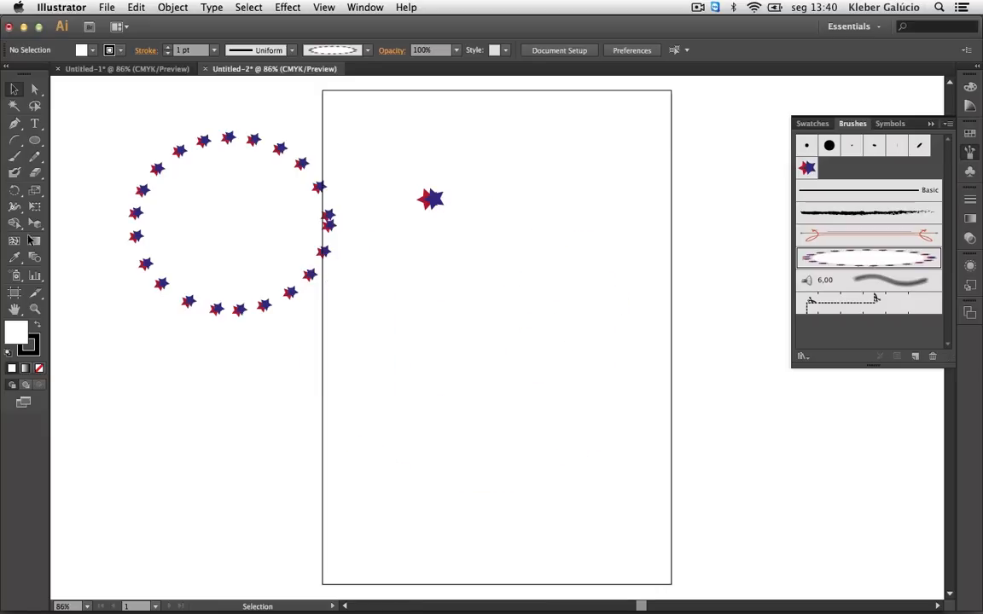
# Draw a large arc rising across the artboard's edge and a smaller, similar arc below it
pyautogui.click(14, 140)
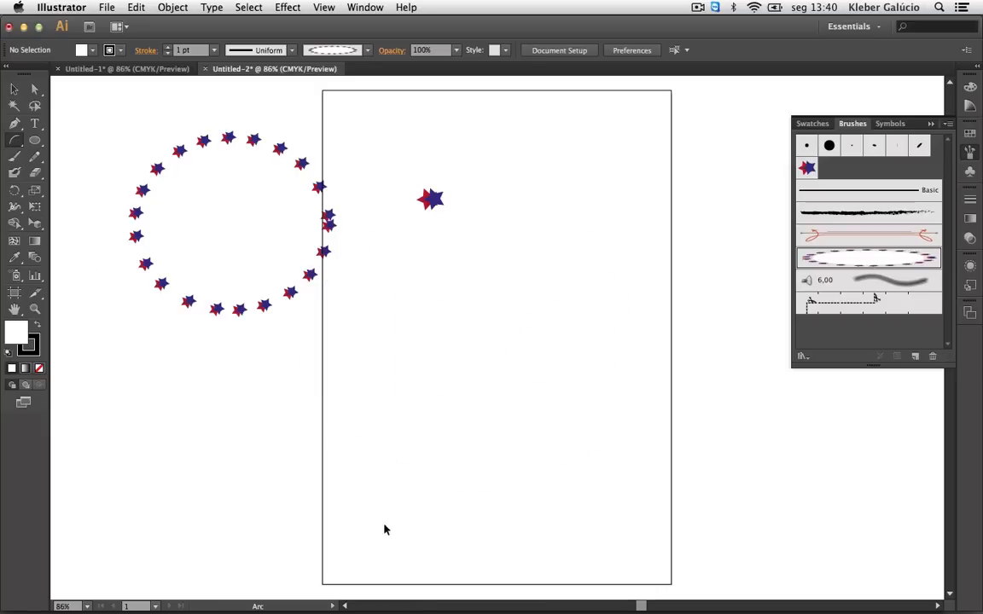
pyautogui.moveTo(261, 473); pyautogui.dragTo(614, 244)
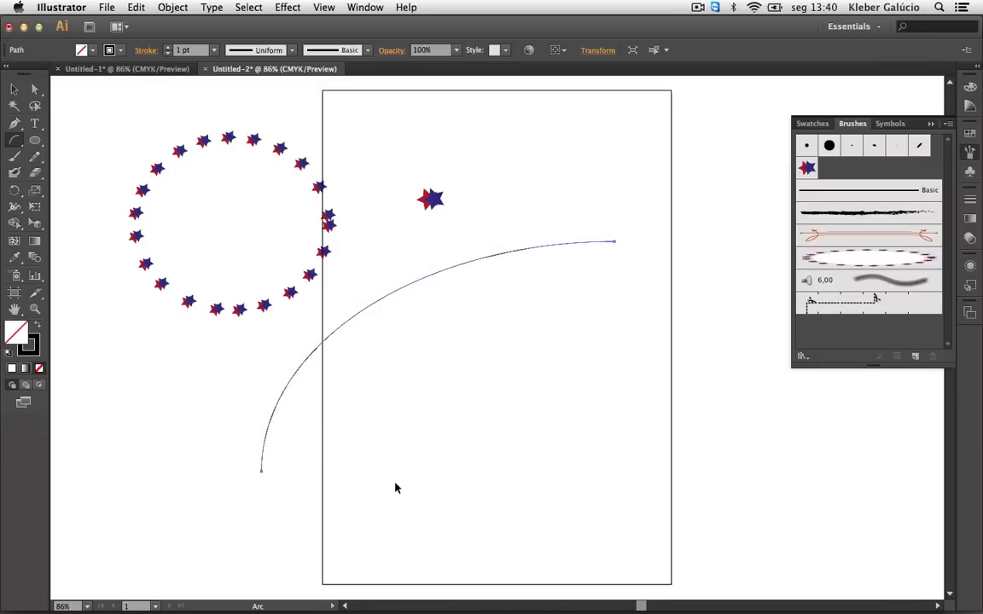
pyautogui.moveTo(395, 482); pyautogui.dragTo(598, 338)
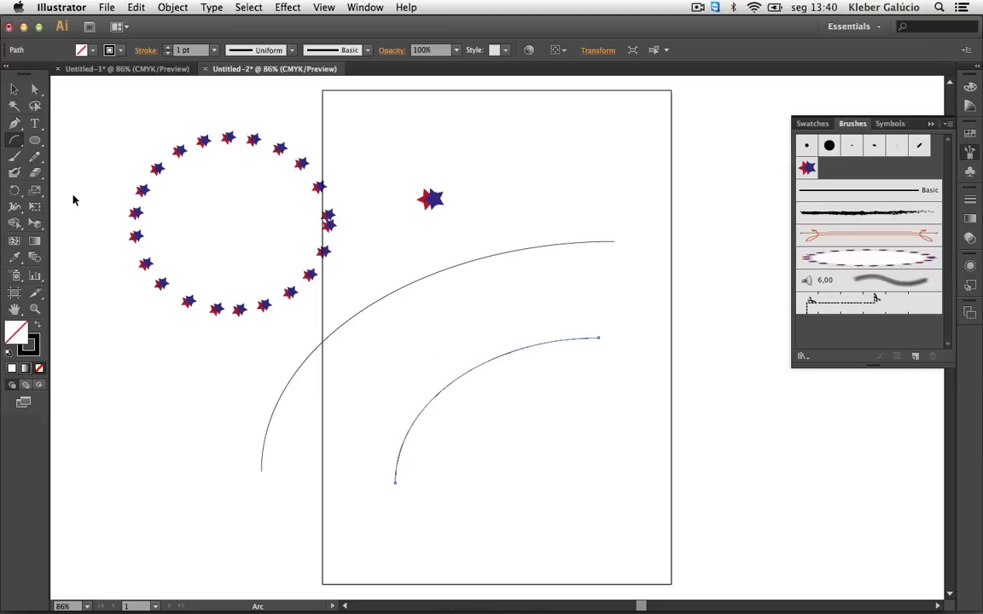
# Add an anchor point midway along the smaller arc and move it to about X 91 mm, Y 183 mm
pyautogui.click(14, 123)
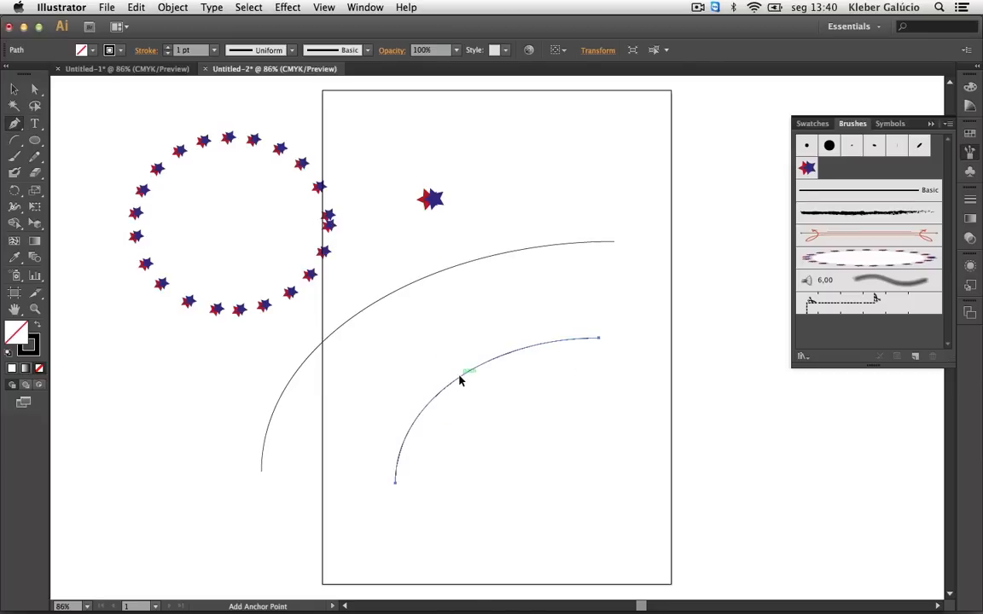
pyautogui.click(459, 380)
pyautogui.click(35, 91)
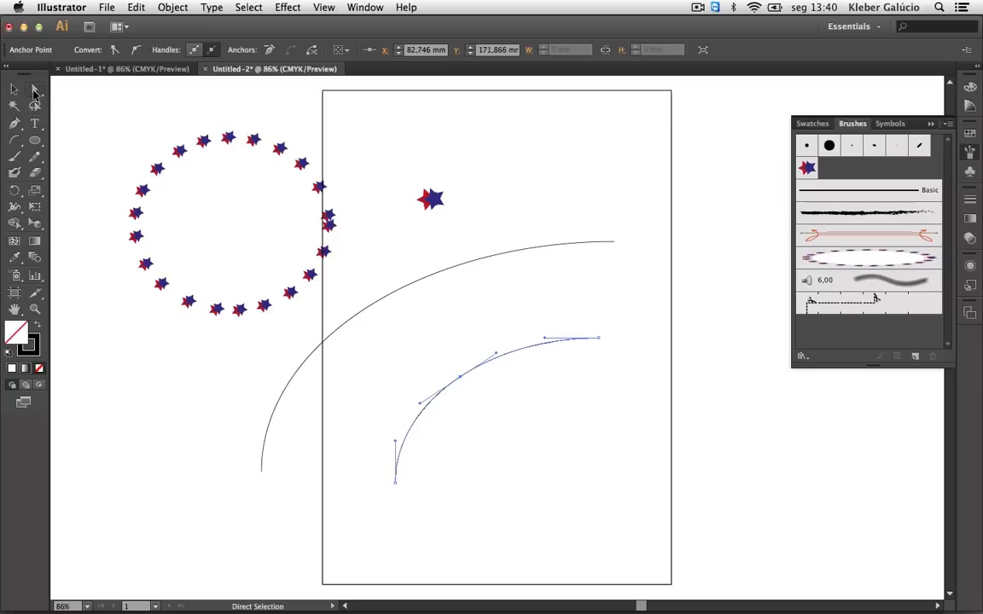
pyautogui.moveTo(459, 378); pyautogui.dragTo(474, 399)
# Bend the smaller arc into a wavy curve by reshaping the direction handles at both of its end points
pyautogui.moveTo(544, 341); pyautogui.dragTo(472, 305)
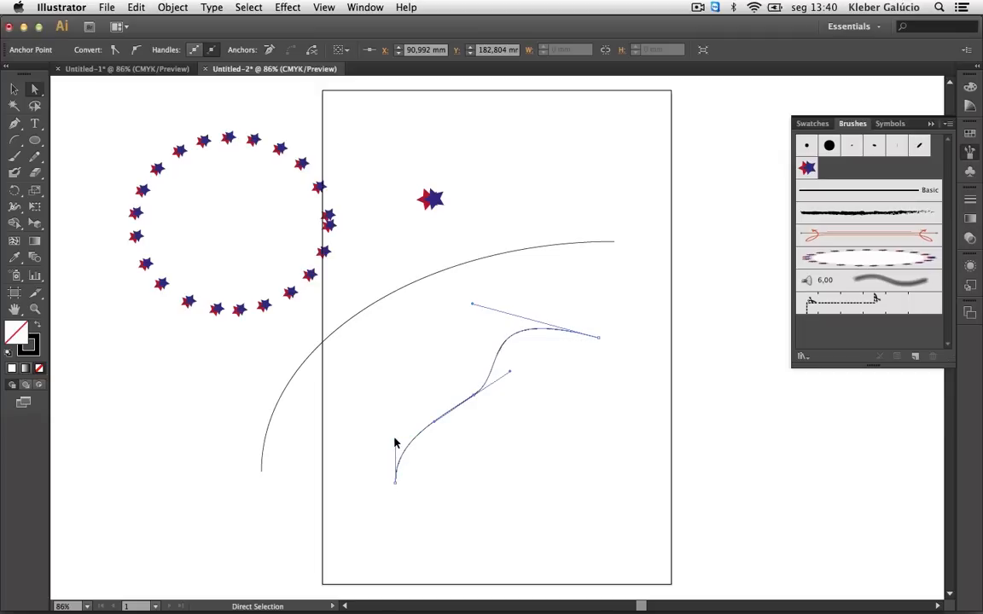
pyautogui.moveTo(395, 439); pyautogui.dragTo(377, 401)
pyautogui.click(395, 482)
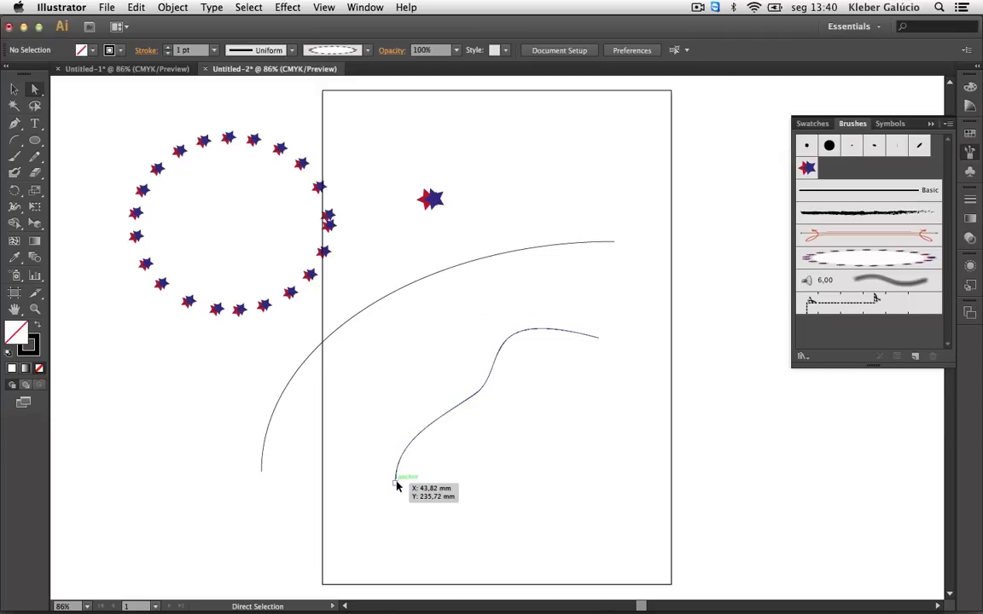
pyautogui.moveTo(395, 438); pyautogui.dragTo(399, 384)
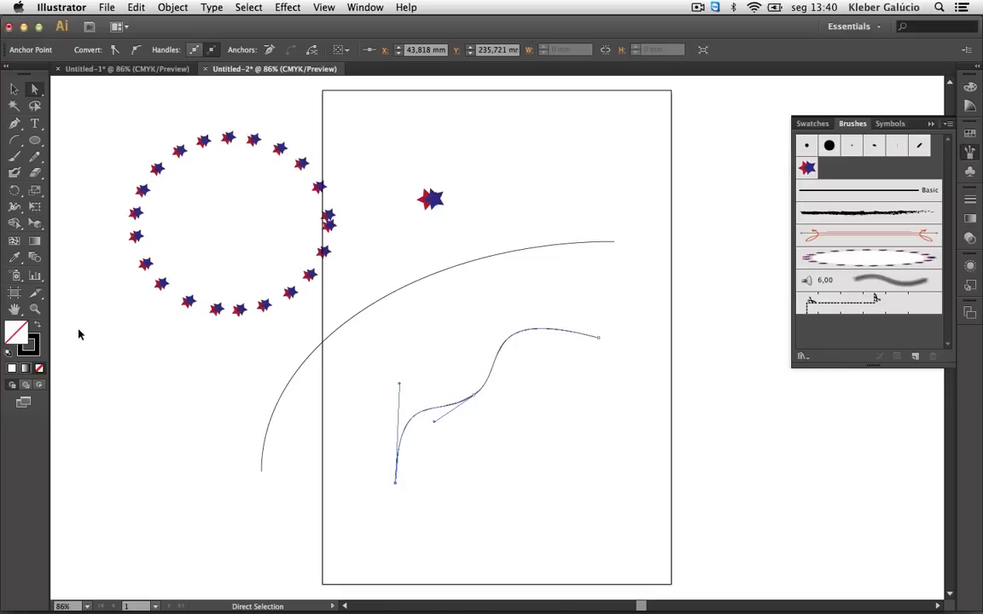
# Blend the large arc with the wavy curve below it, using specified steps as the spacing and previewing the result
pyautogui.click(35, 257)
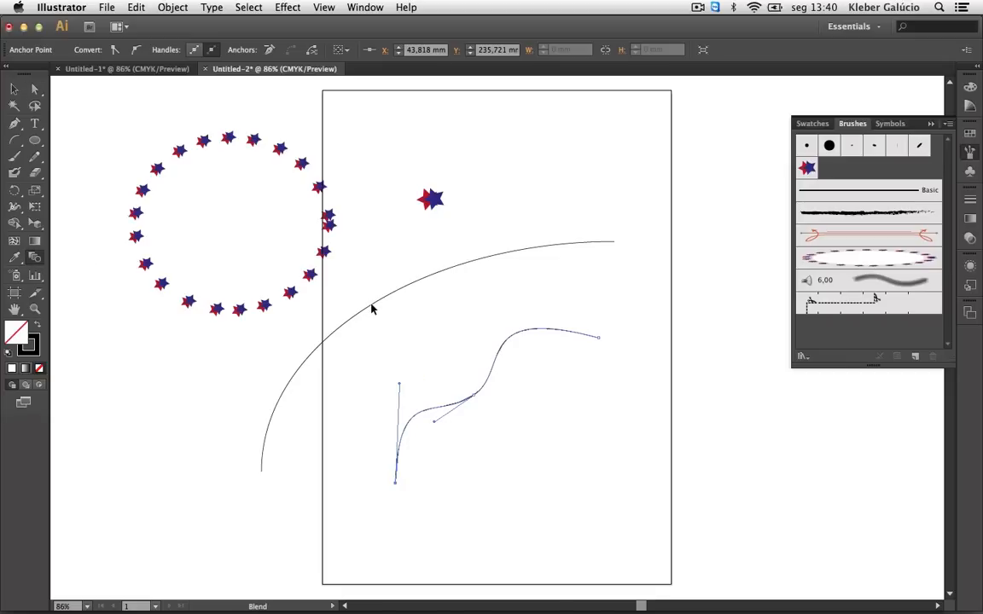
pyautogui.click(481, 392)
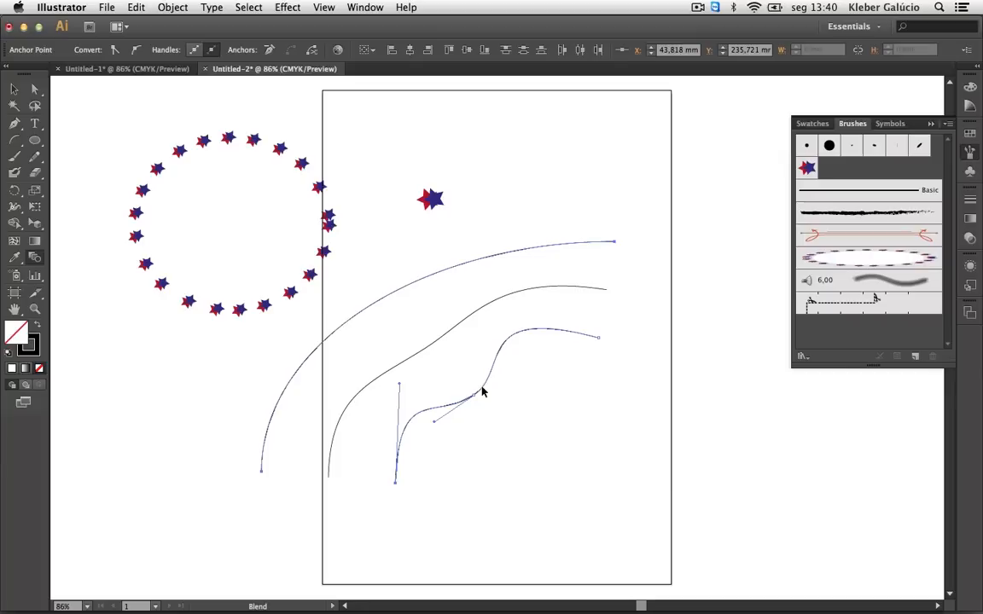
pyautogui.doubleClick(39, 258)
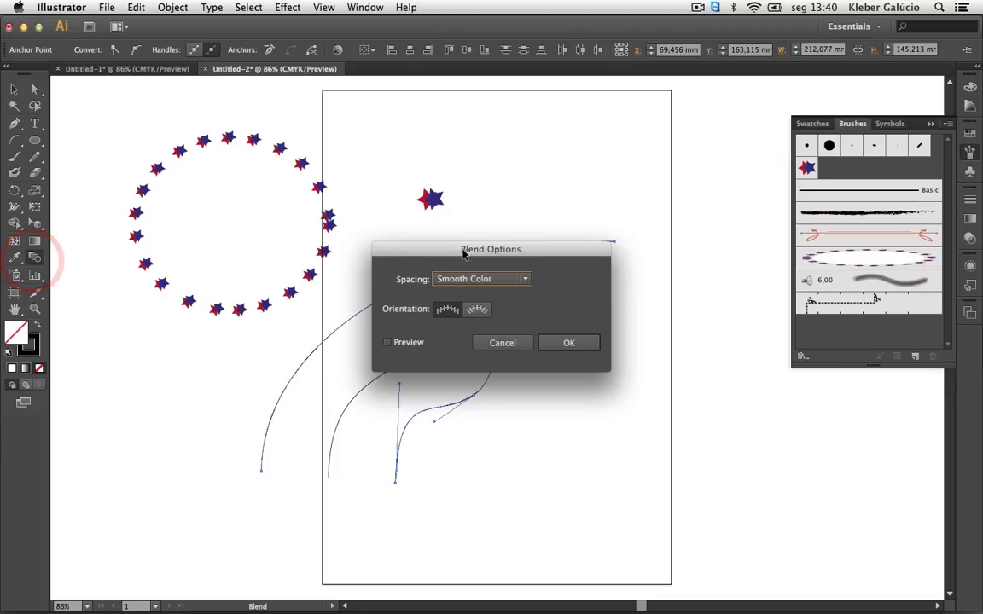
pyautogui.moveTo(464, 254); pyautogui.dragTo(621, 112)
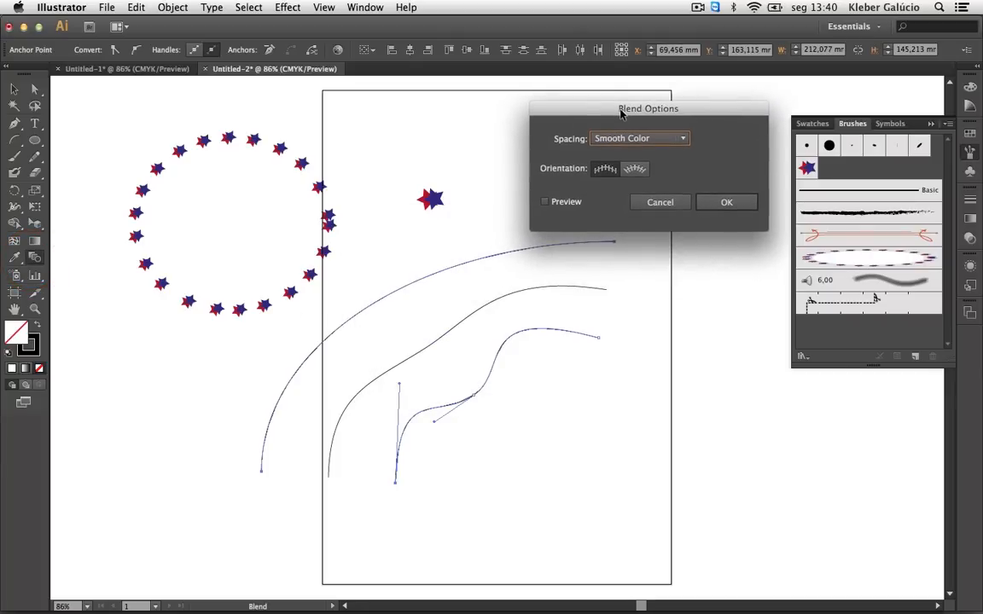
pyautogui.click(683, 139)
pyautogui.click(650, 167)
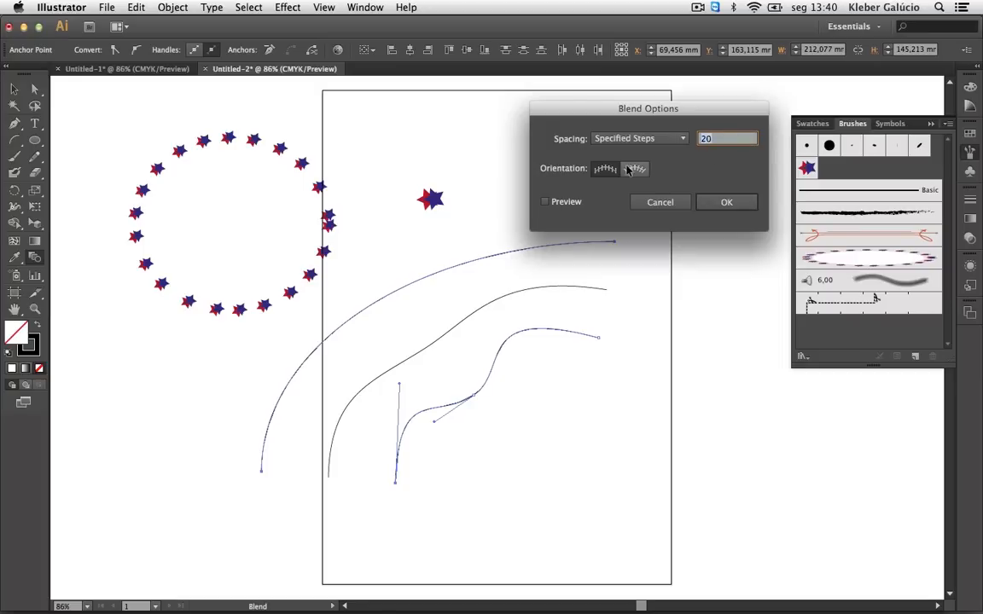
pyautogui.click(544, 202)
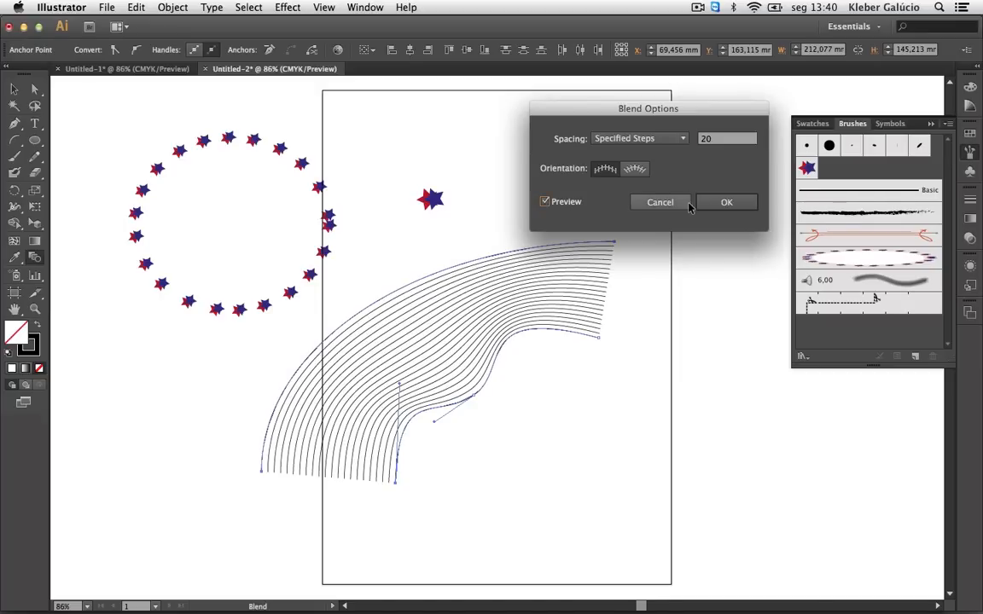
# Raise the blend to 57 specified steps, apply the options and deselect the blended curves
pyautogui.click(716, 142)
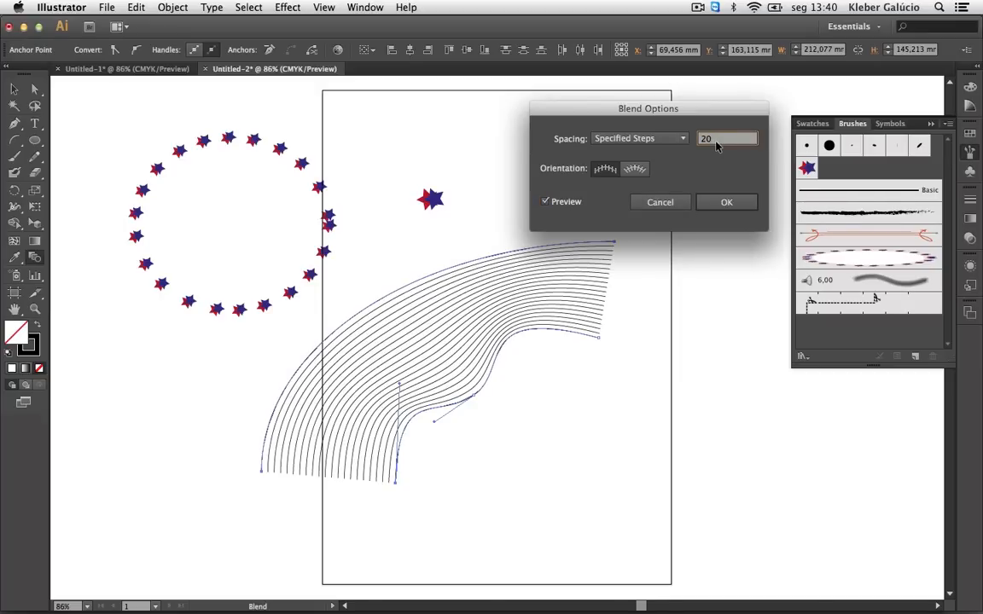
pyautogui.press('Up')
pyautogui.press('Up')
pyautogui.press('Up')
pyautogui.press('Up')
pyautogui.press('Up')
pyautogui.press('Up')
pyautogui.press('Up')
pyautogui.press('Up')
pyautogui.press('Up')
pyautogui.press('Up')
pyautogui.press('Up')
pyautogui.press('Up')
pyautogui.press('Up')
pyautogui.press('Up')
pyautogui.press('Up')
pyautogui.press('Up')
pyautogui.press('Up')
pyautogui.press('Up')
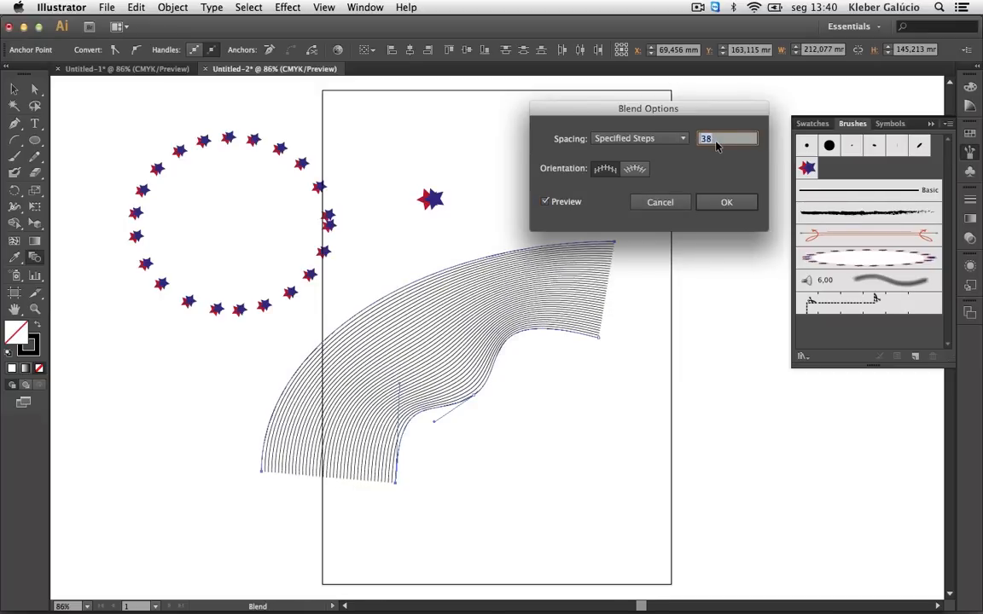
pyautogui.press('Up')
pyautogui.press('Up')
pyautogui.press('Up')
pyautogui.press('Up')
pyautogui.press('Up')
pyautogui.press('Up')
pyautogui.press('Up')
pyautogui.press('Up')
pyautogui.press('Up')
pyautogui.press('Up')
pyautogui.press('Up')
pyautogui.press('Up')
pyautogui.press('Up')
pyautogui.press('Up')
pyautogui.press('Up')
pyautogui.press('Up')
pyautogui.press('Up')
pyautogui.press('Up')
pyautogui.press('Up')
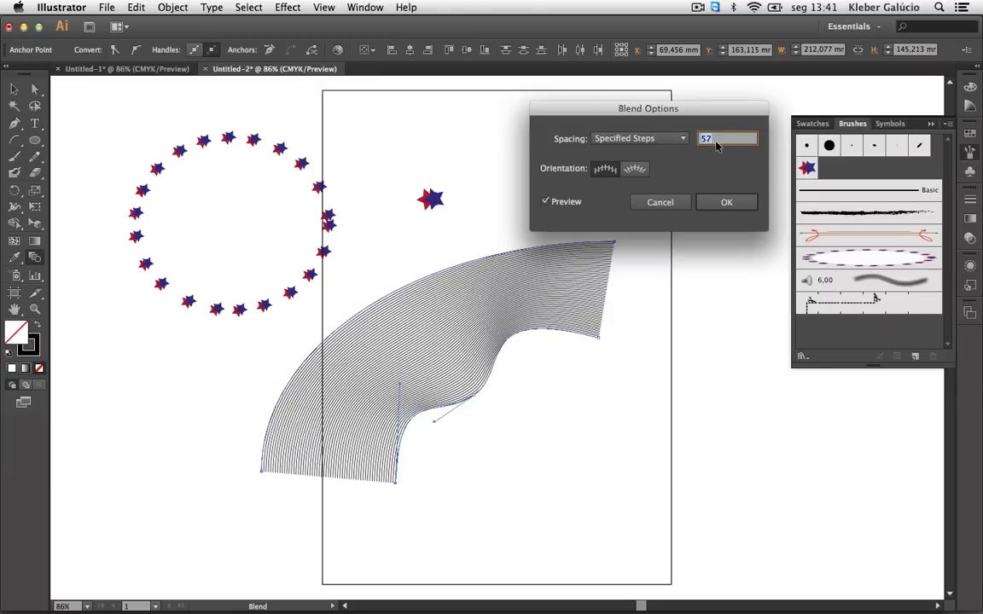
pyautogui.click(723, 205)
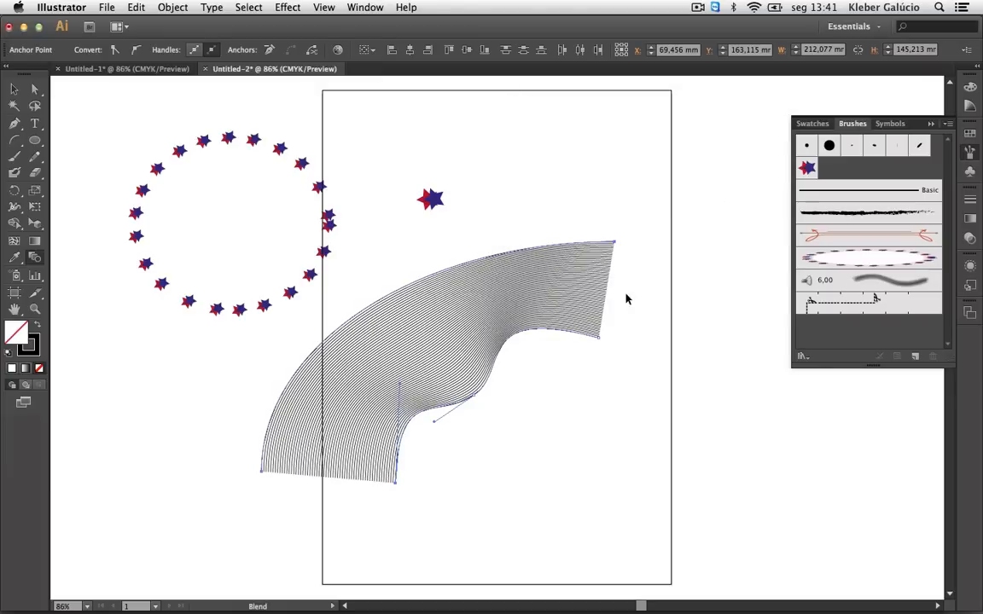
pyautogui.click(14, 90)
pyautogui.click(202, 100)
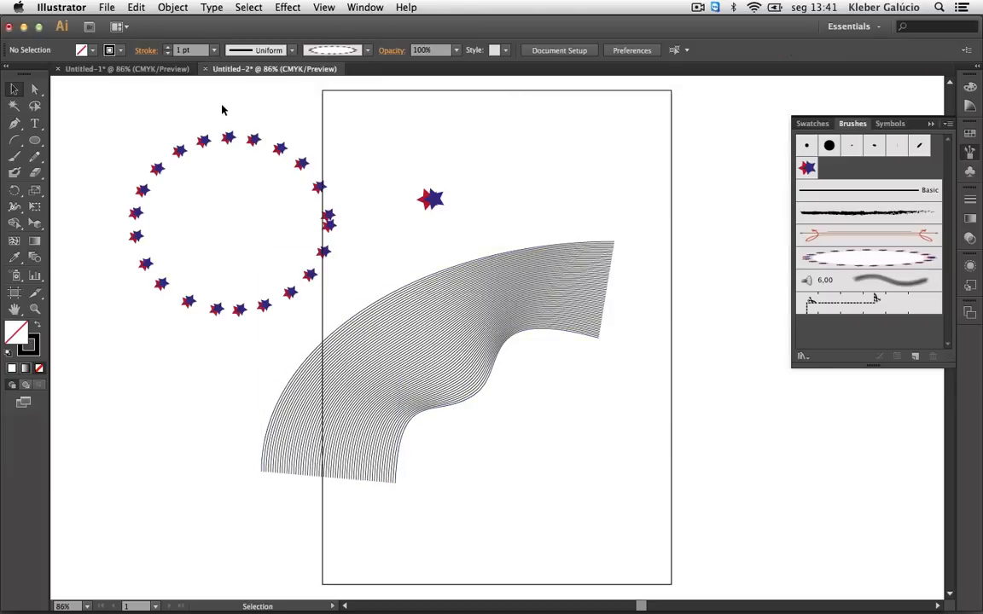
# Create an art brush from the blended curves with the default options, and delete the blend from the document
pyautogui.click(476, 309)
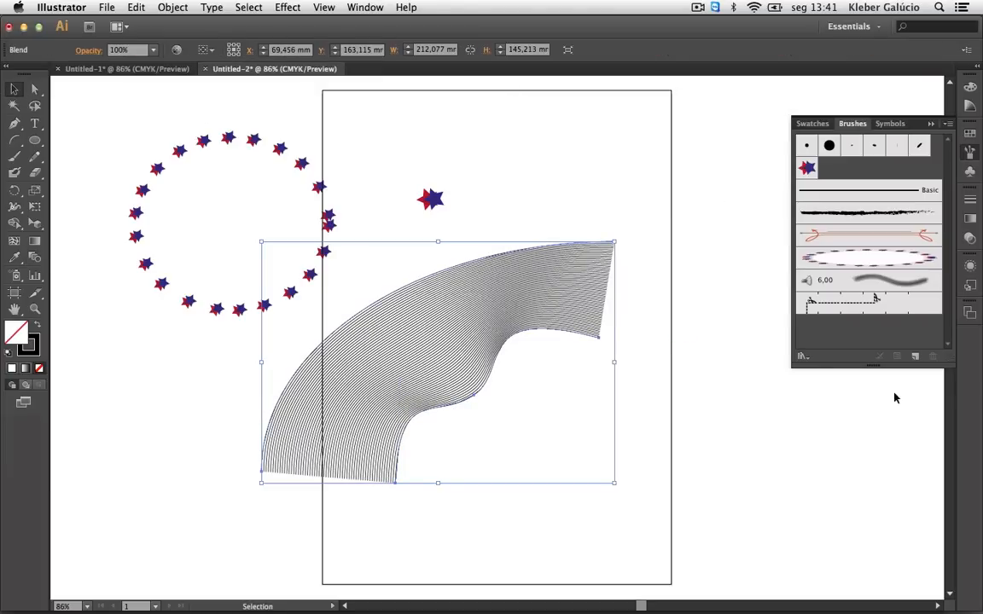
pyautogui.click(915, 357)
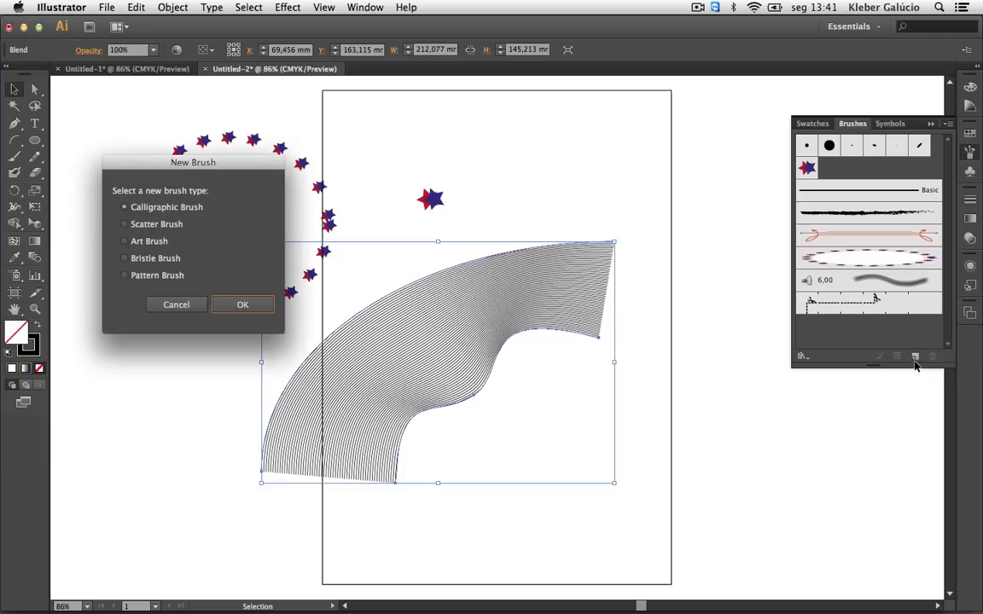
pyautogui.click(149, 241)
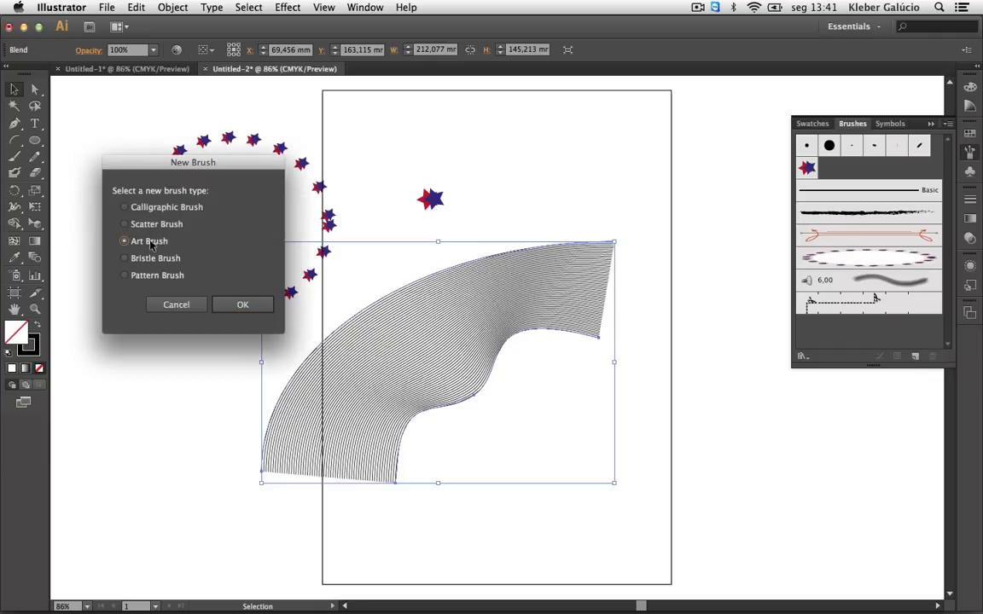
pyautogui.click(247, 305)
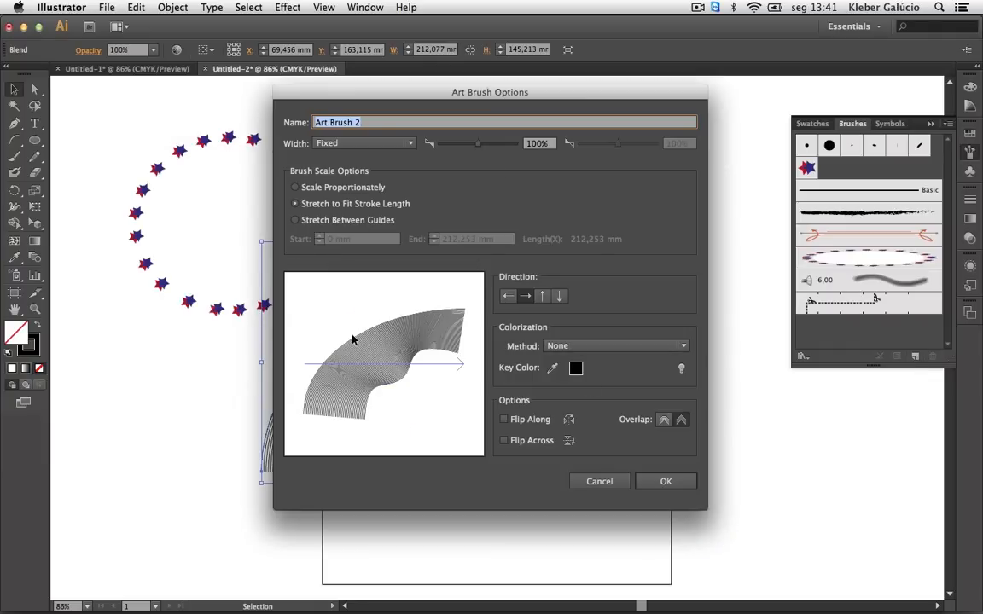
pyautogui.click(662, 483)
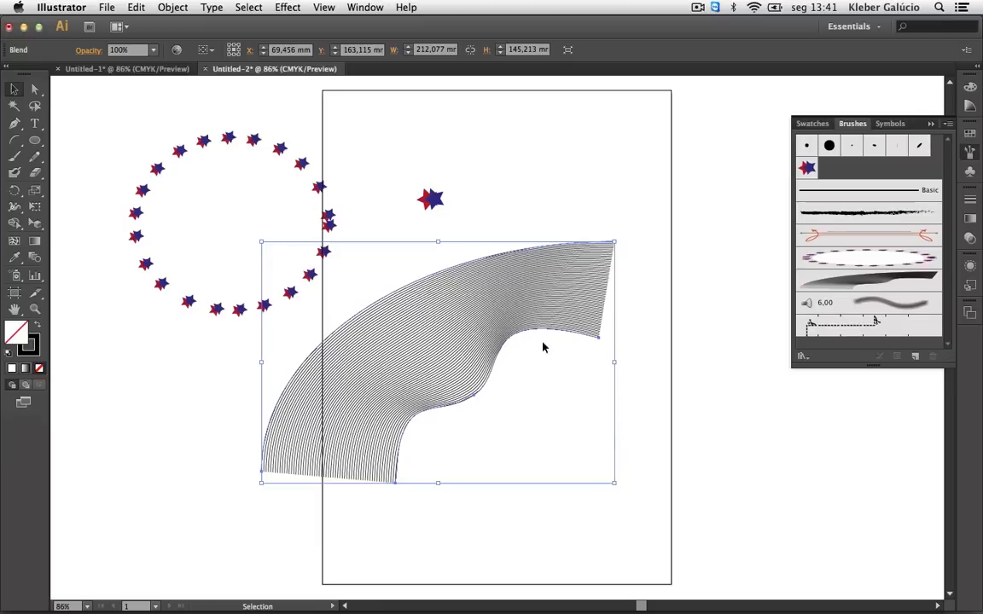
pyautogui.press('Delete')
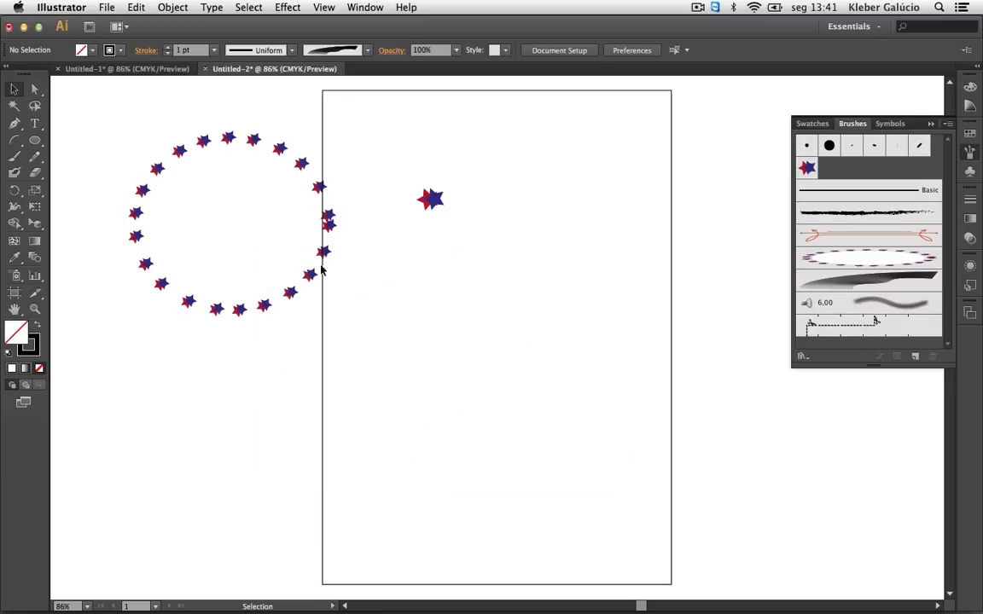
# Draw a wide ellipse across the artboard's lower half and apply the blended-curves art brush to its stroke
pyautogui.click(33, 142)
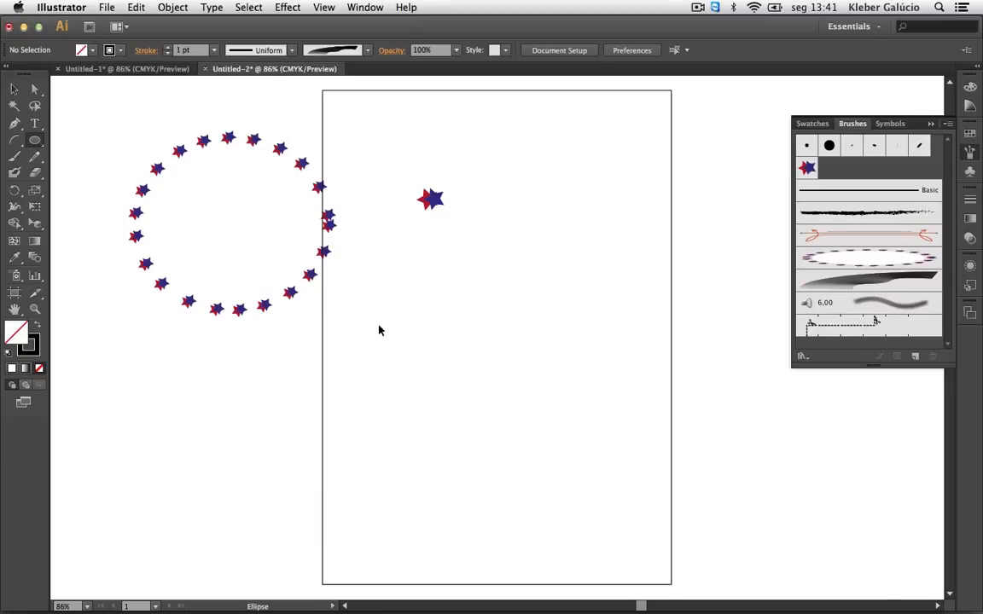
pyautogui.moveTo(380, 330)
pyautogui.mouseDown()
pyautogui.moveTo(584, 501)
pyautogui.moveTo(694, 487)
pyautogui.mouseUp()
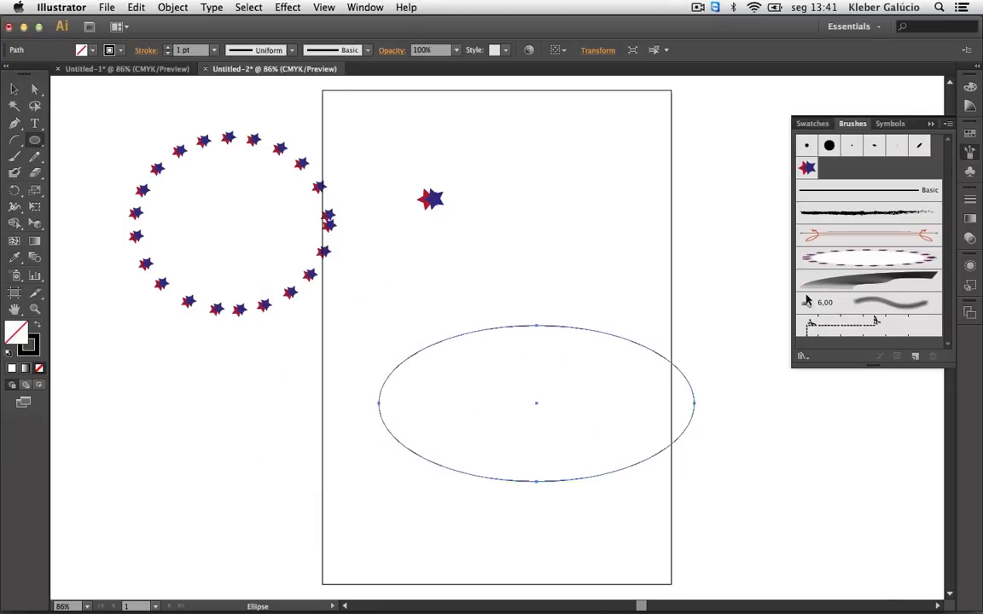
pyautogui.click(844, 281)
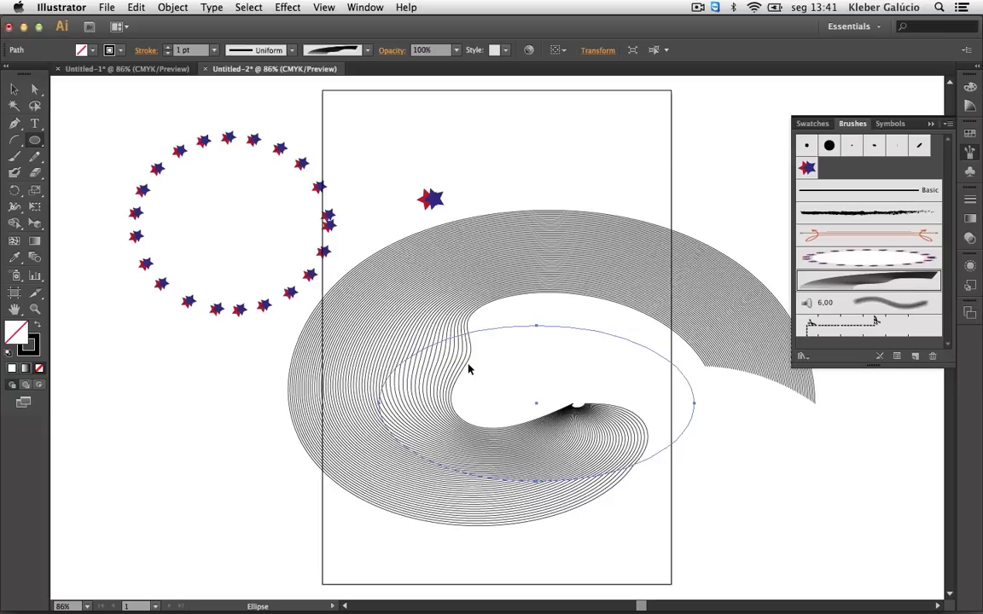
pyautogui.click(15, 90)
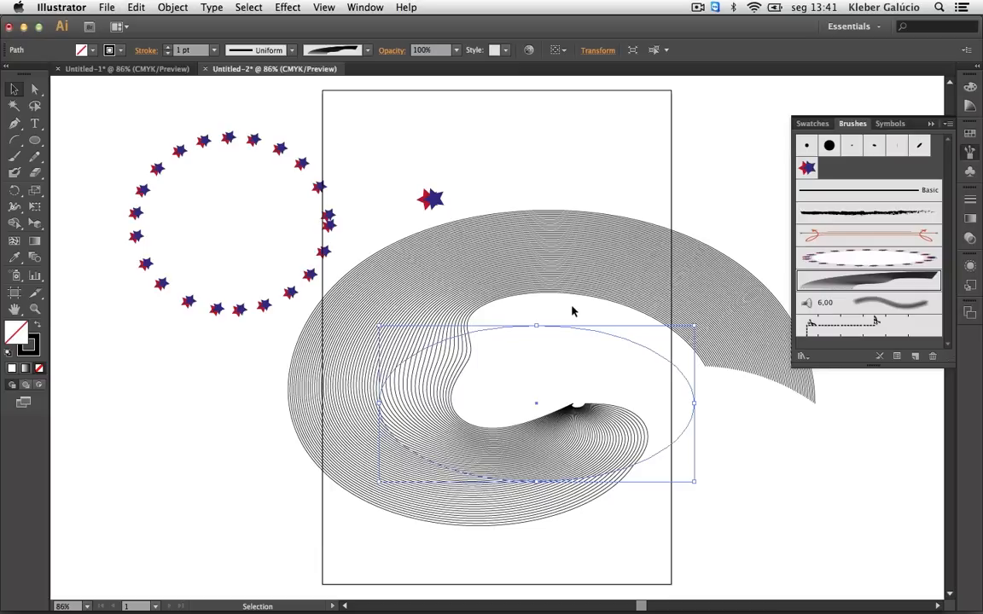
# Create a Round Fan bristle brush with a size of about 4.4 mm, 175% bristle length and 59% bristle density
pyautogui.click(916, 358)
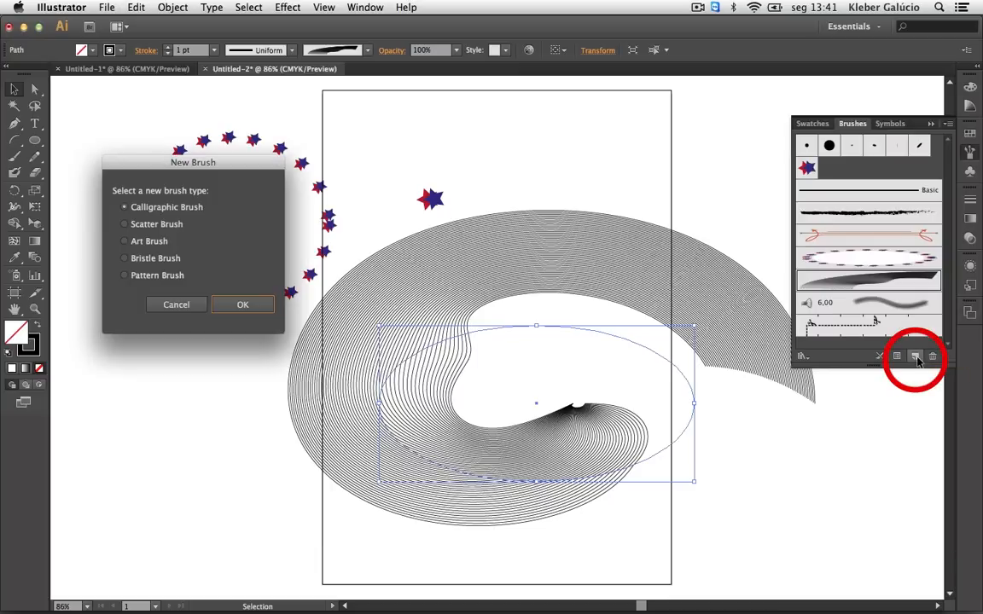
pyautogui.click(170, 258)
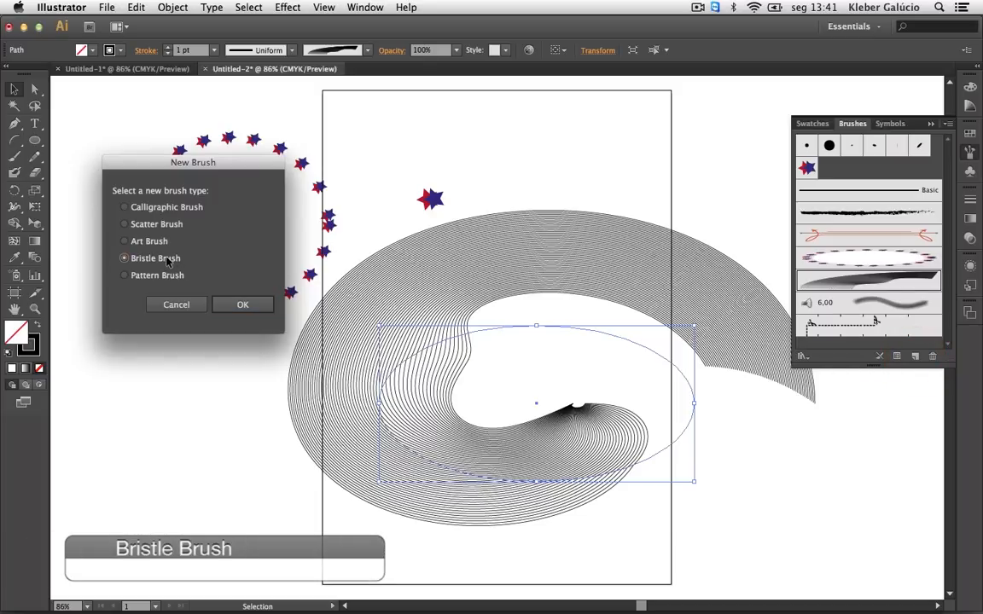
pyautogui.click(239, 305)
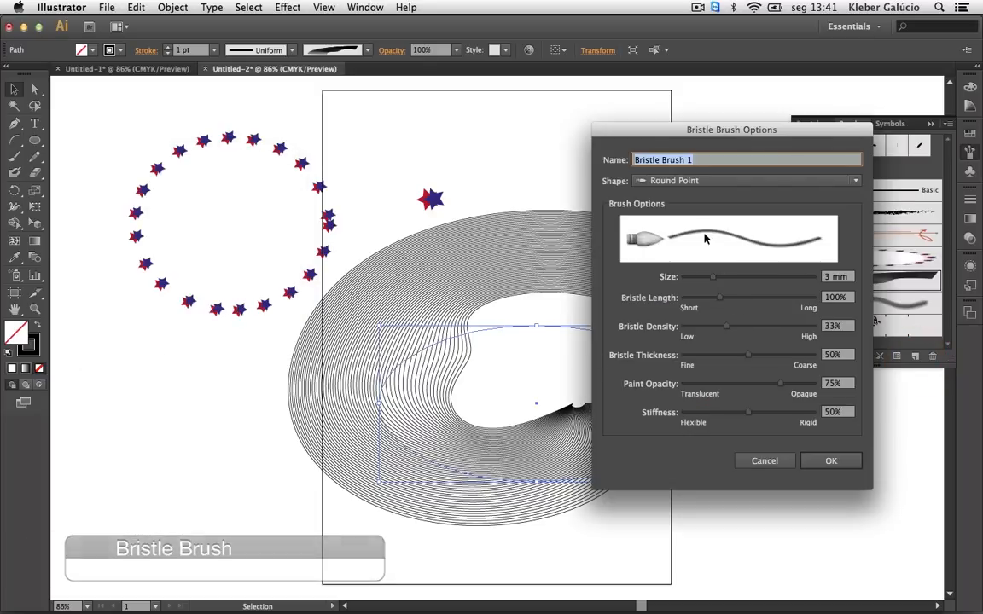
pyautogui.click(854, 181)
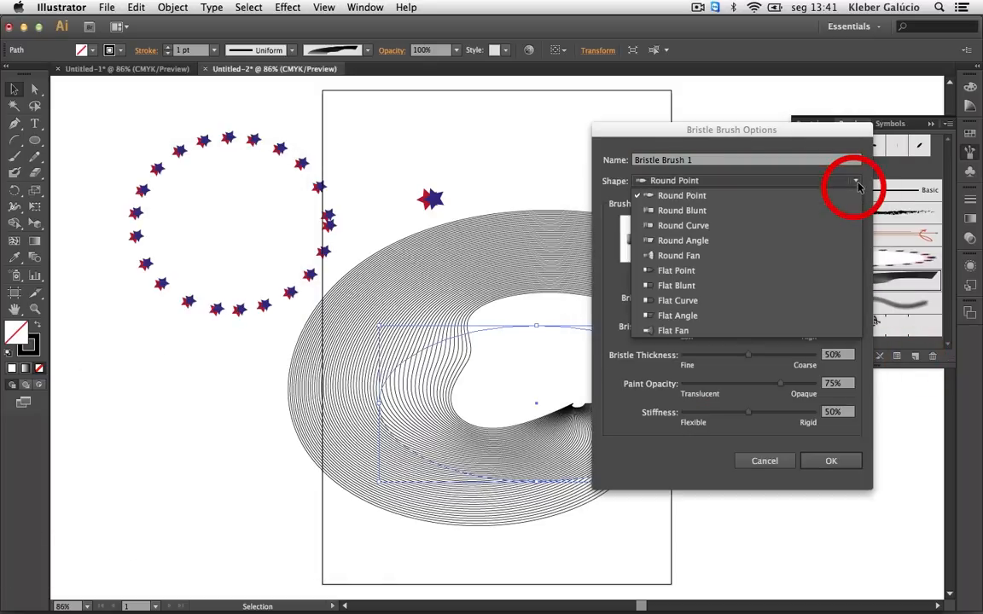
pyautogui.click(736, 260)
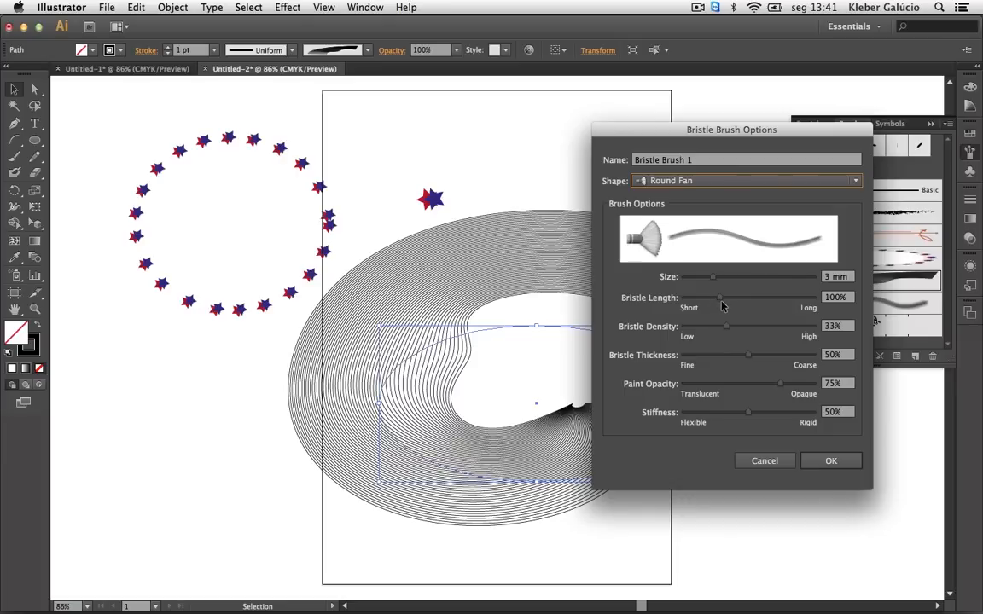
pyautogui.moveTo(719, 298)
pyautogui.mouseDown()
pyautogui.moveTo(767, 298)
pyautogui.moveTo(756, 301)
pyautogui.moveTo(761, 327)
pyautogui.mouseUp()
pyautogui.moveTo(713, 277); pyautogui.dragTo(734, 278)
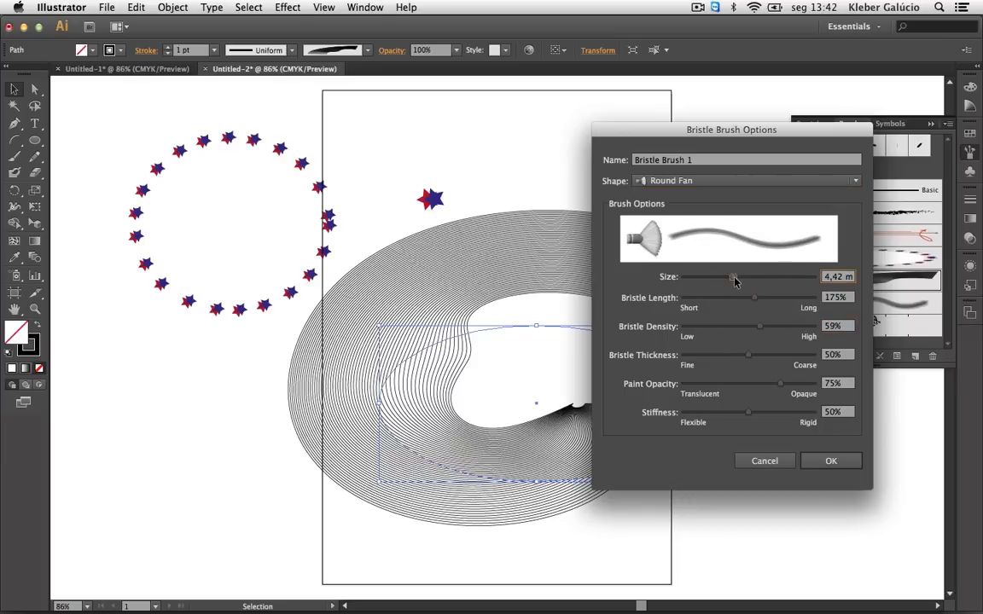
pyautogui.click(827, 462)
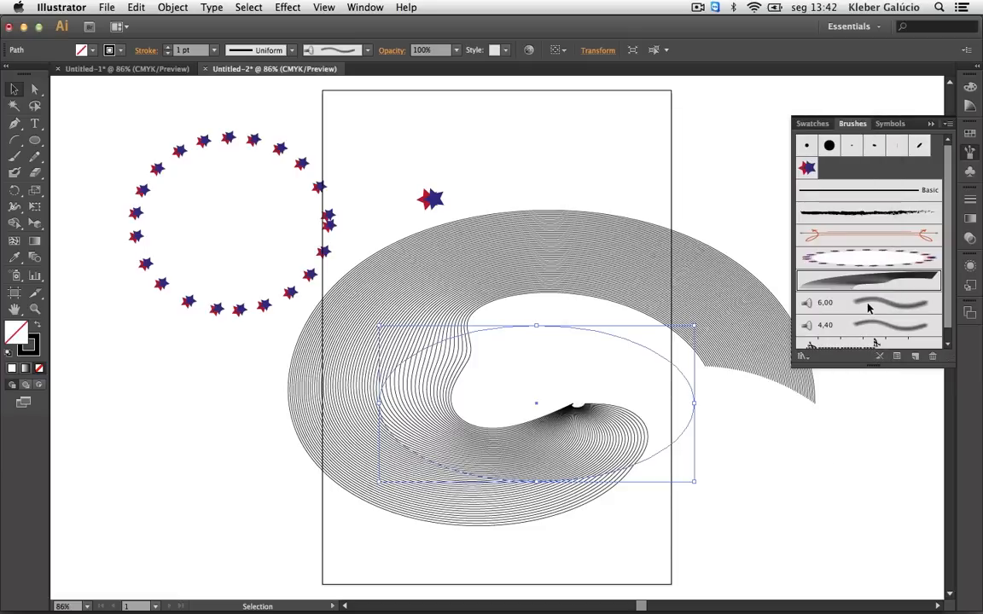
# Apply the 4.40 bristle brush to the wide ellipse and move the ellipse below the ring of stars
pyautogui.click(875, 327)
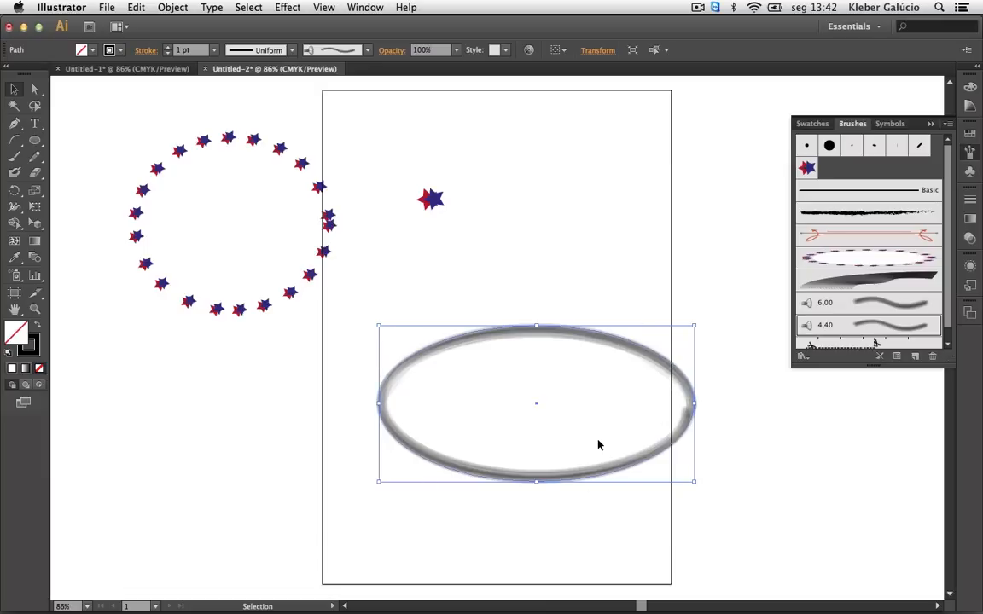
pyautogui.moveTo(579, 341); pyautogui.dragTo(263, 396)
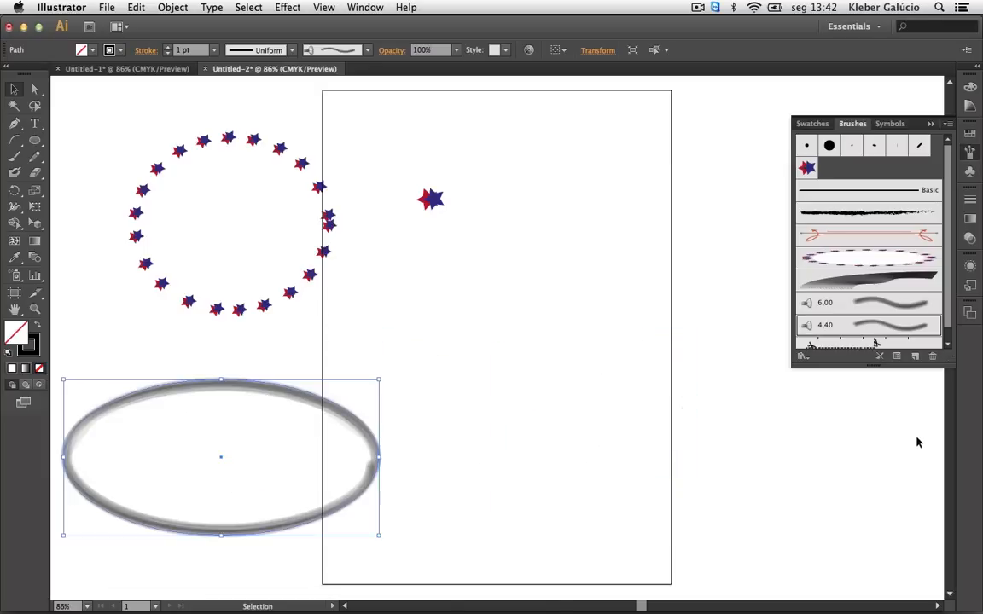
pyautogui.click(914, 356)
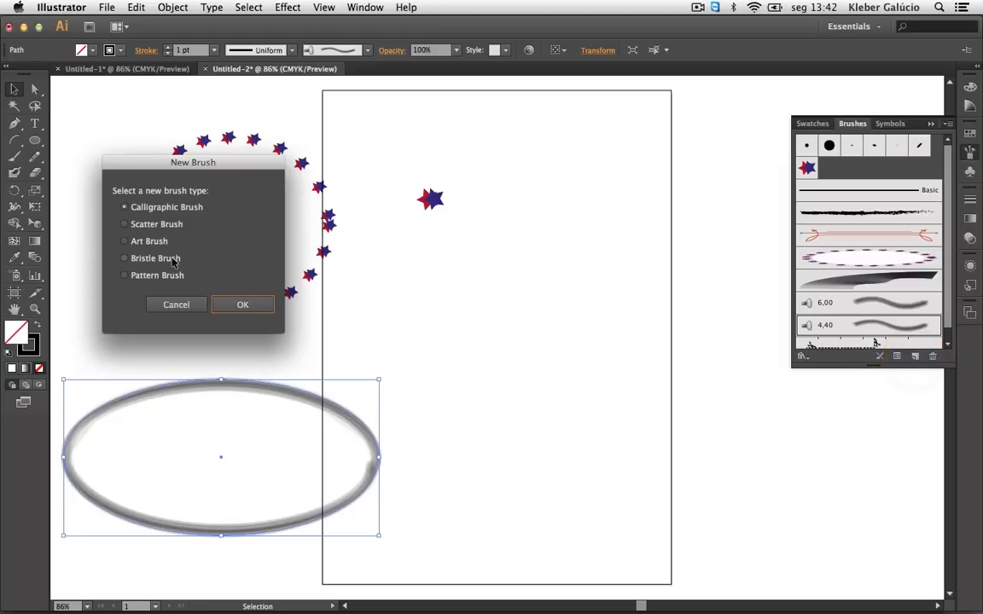
pyautogui.click(176, 306)
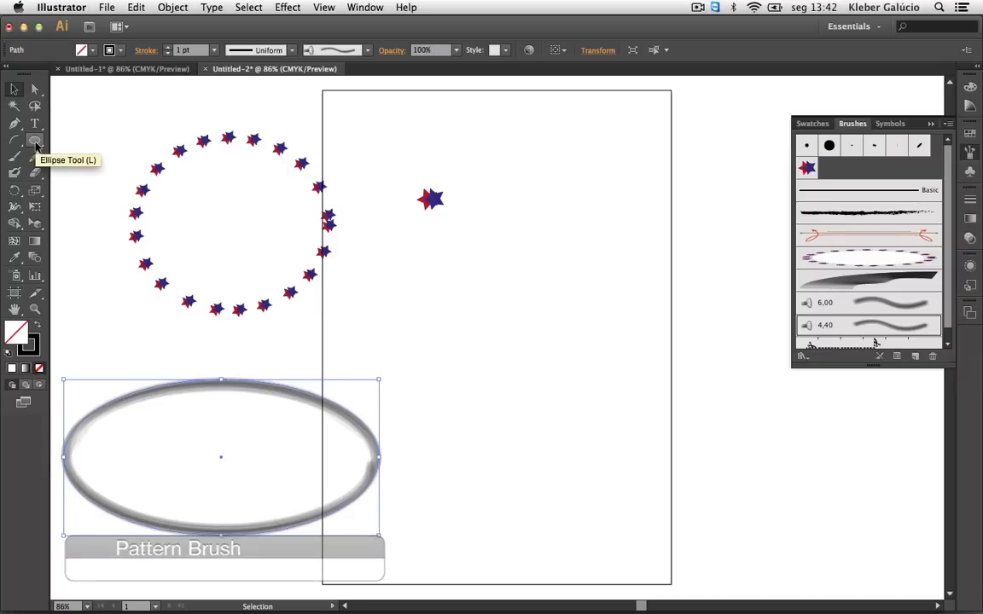
# Draw a small unfilled square with a basic stroke on the artboard, below and beside the star pair
pyautogui.moveTo(35, 145); pyautogui.dragTo(90, 142)
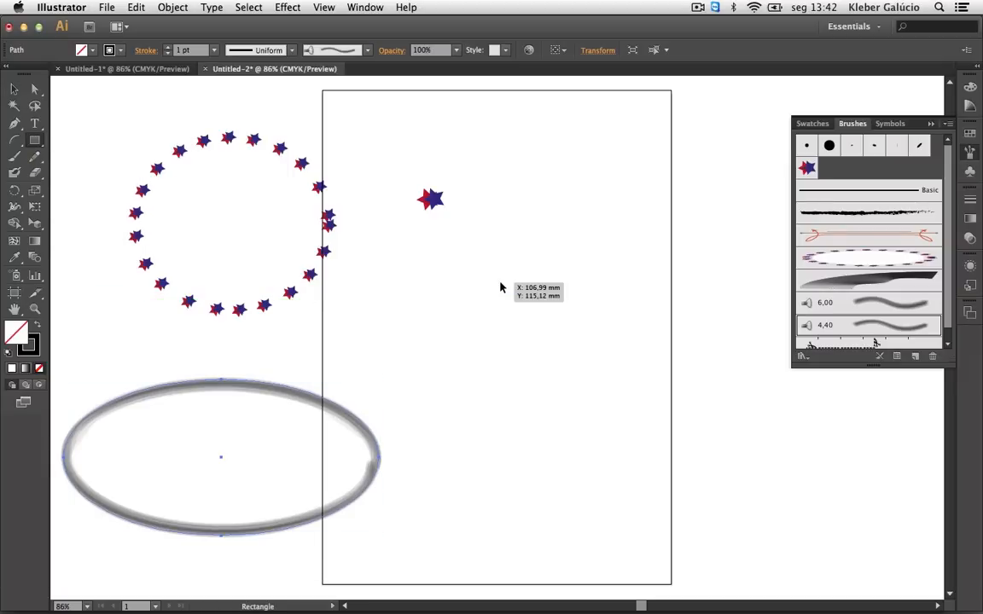
pyautogui.moveTo(500, 281); pyautogui.dragTo(594, 376)
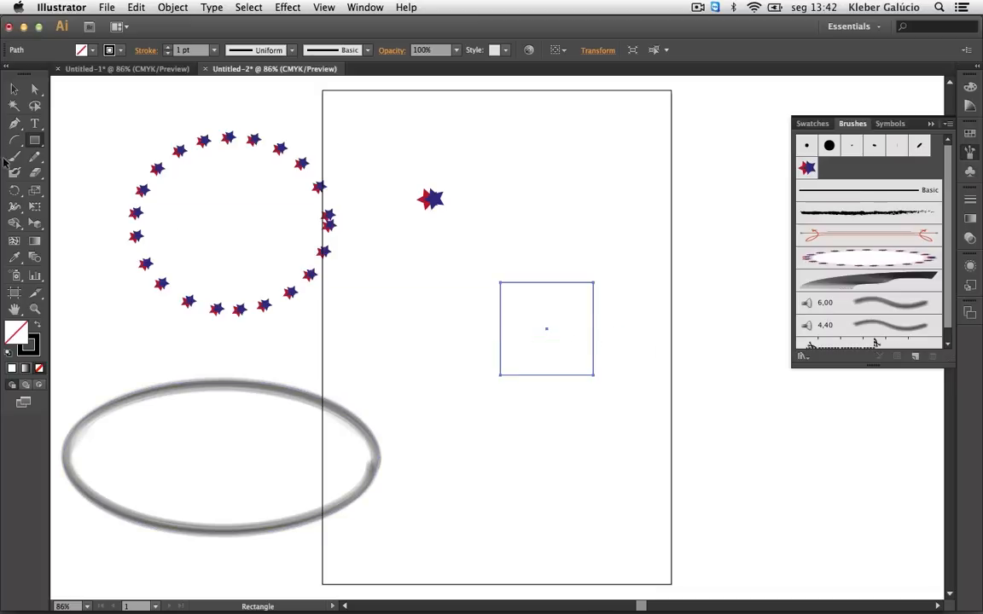
pyautogui.click(15, 84)
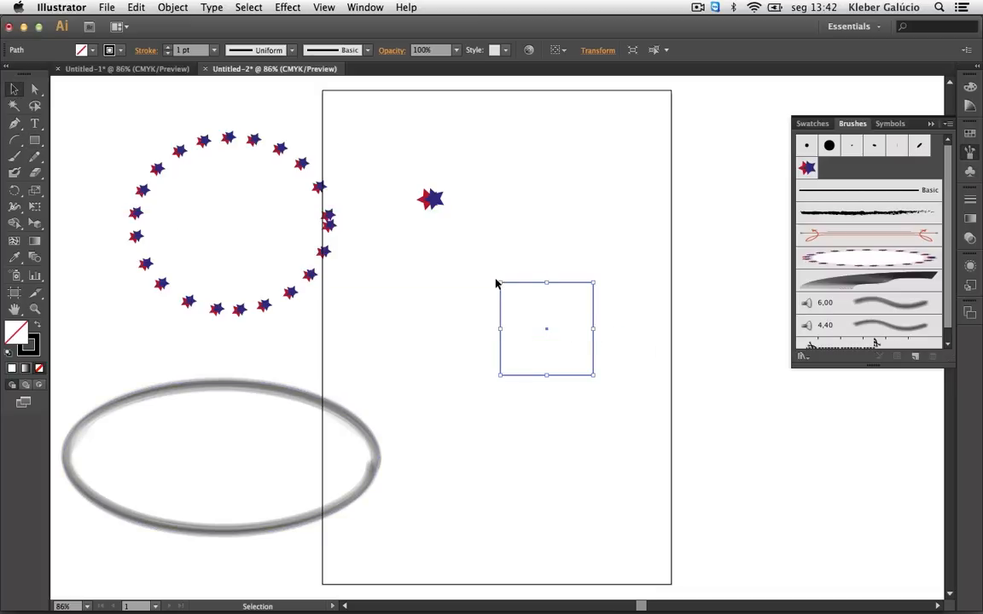
# Rotate the square 45° into a diamond and scale it narrower horizontally into a tall rhombus
pyautogui.moveTo(495, 281); pyautogui.dragTo(480, 334)
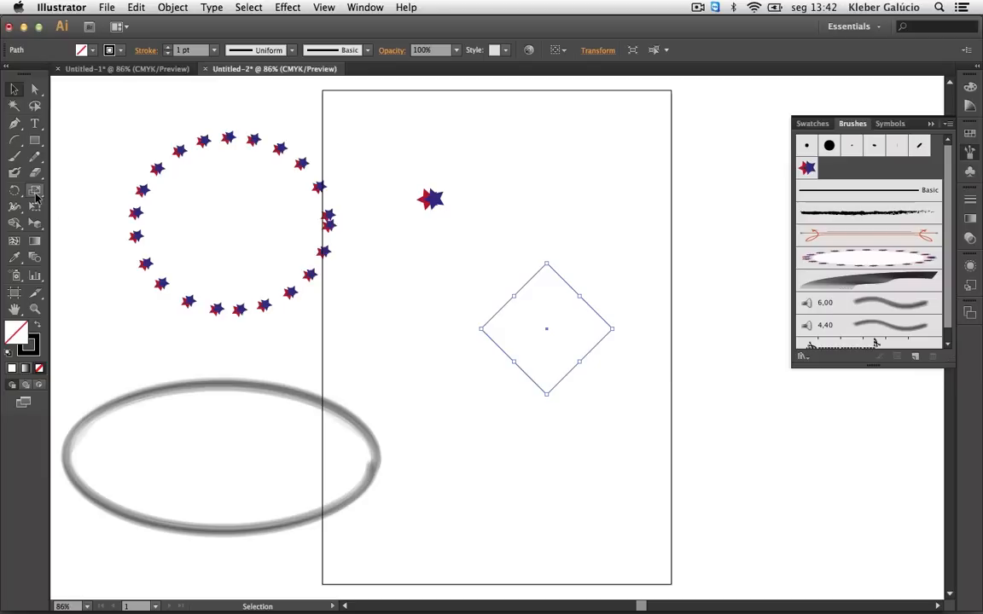
pyautogui.click(36, 194)
pyautogui.click(36, 196)
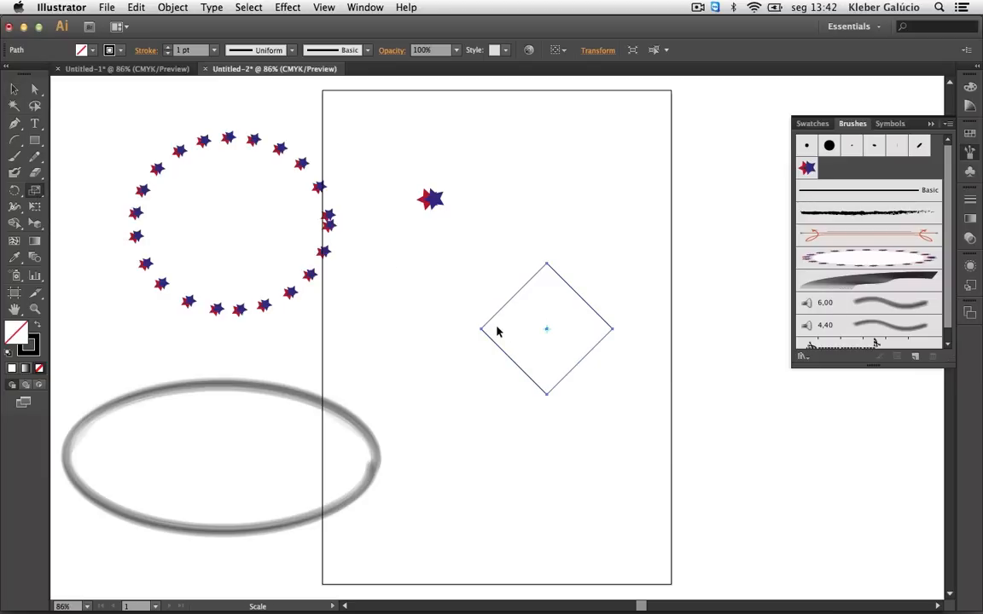
pyautogui.moveTo(498, 331); pyautogui.dragTo(517, 326)
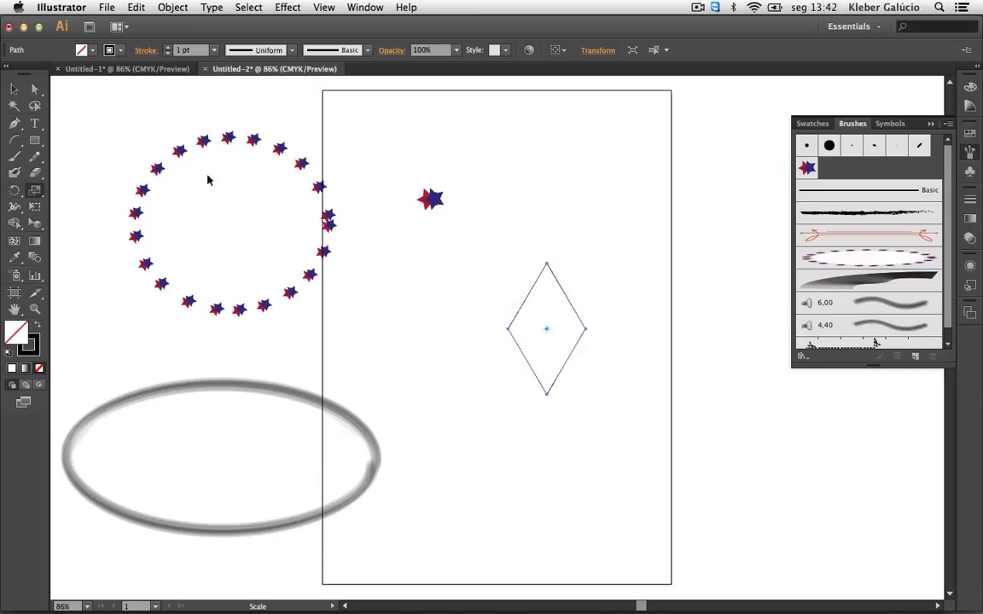
pyautogui.click(14, 88)
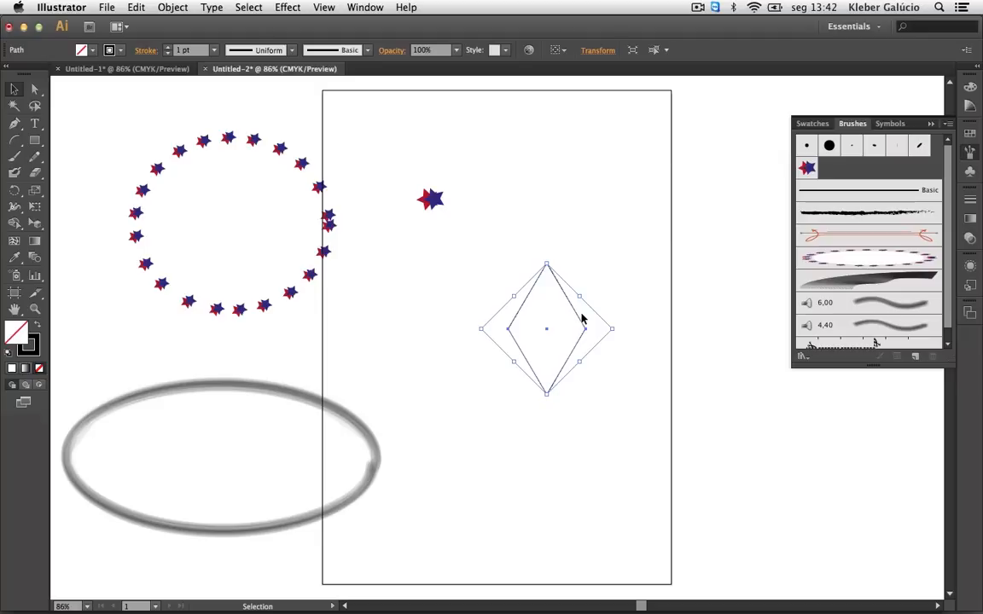
# Expand the rhombus's fill and stroke into a shape and deselect it
pyautogui.click(171, 8)
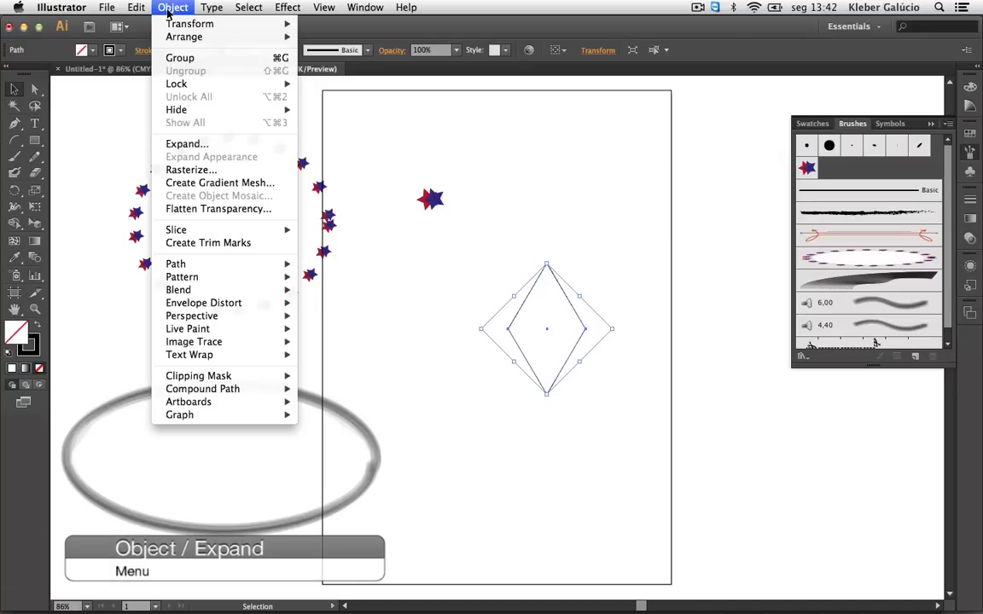
pyautogui.click(195, 147)
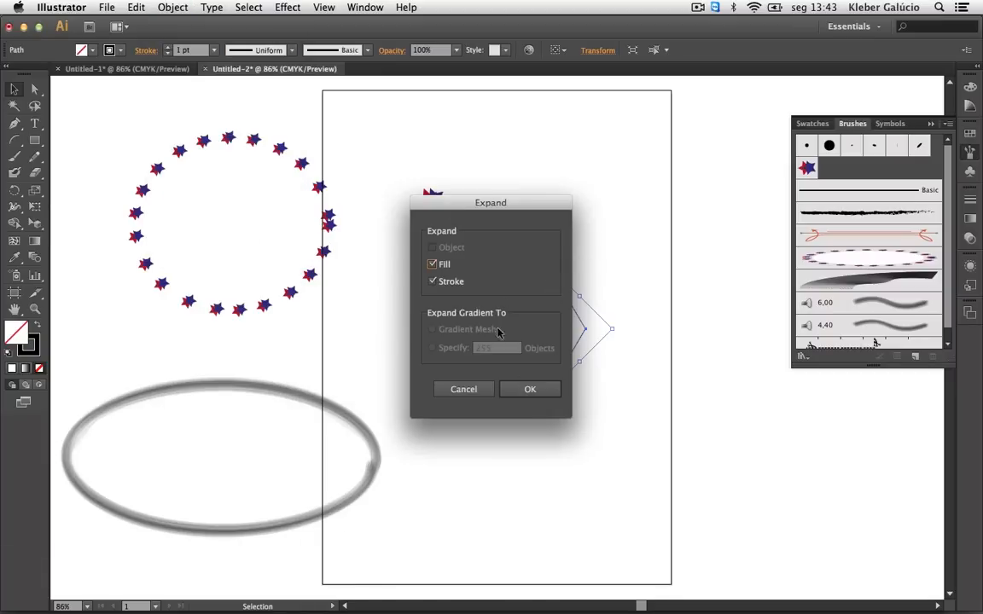
pyautogui.click(529, 391)
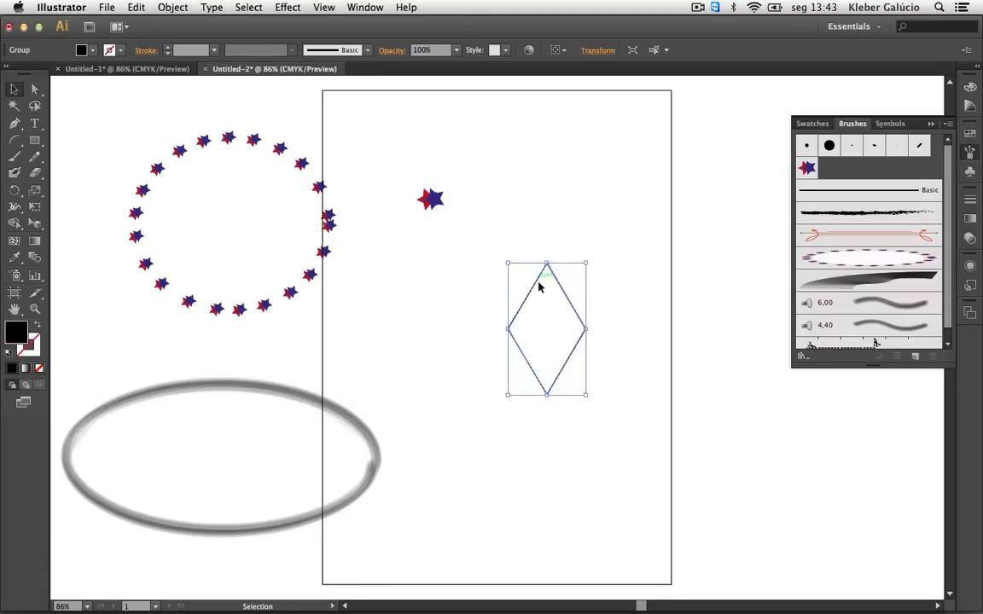
pyautogui.click(565, 219)
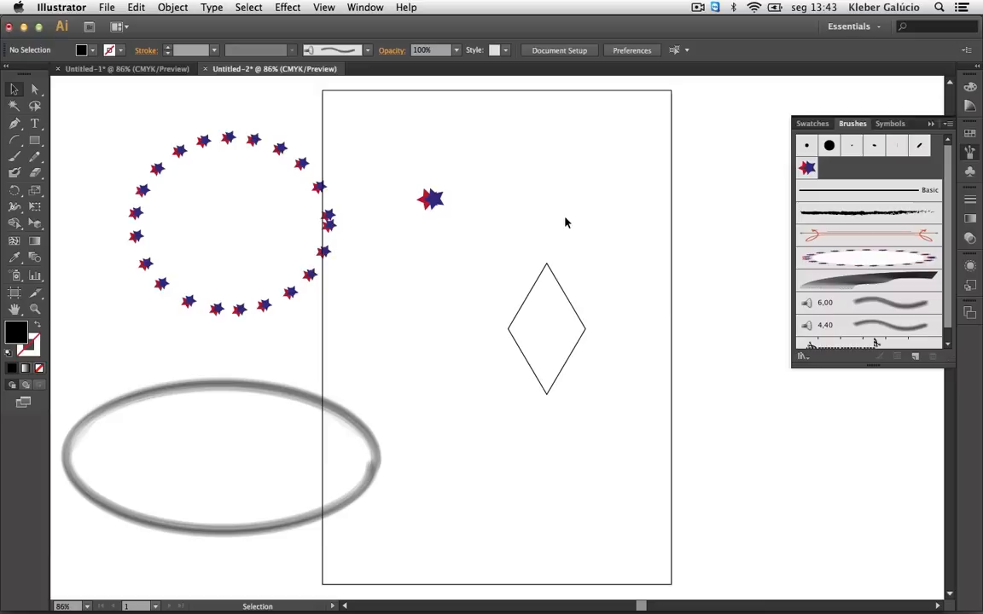
# Create a pattern brush from the rhombus, using the Original side tile, Fixed scale of 100%, 0% spacing and Stretch to fit
pyautogui.click(557, 281)
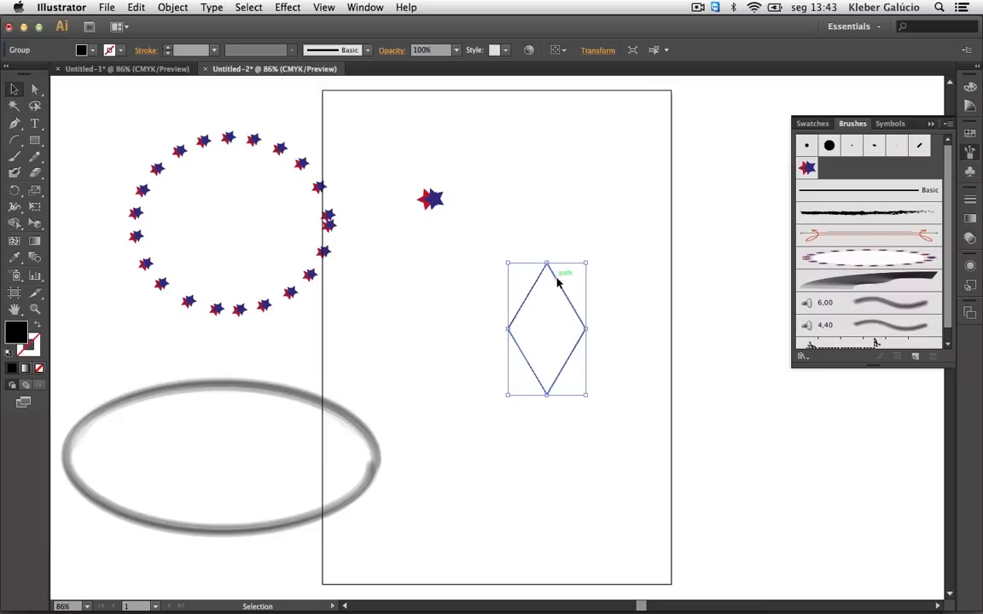
pyautogui.click(915, 356)
pyautogui.click(171, 276)
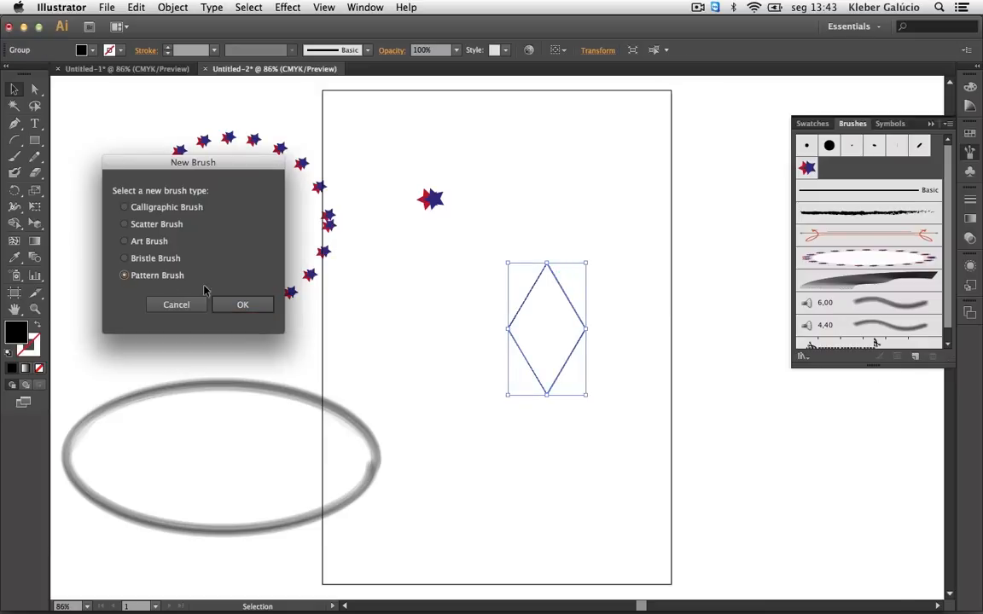
pyautogui.click(240, 309)
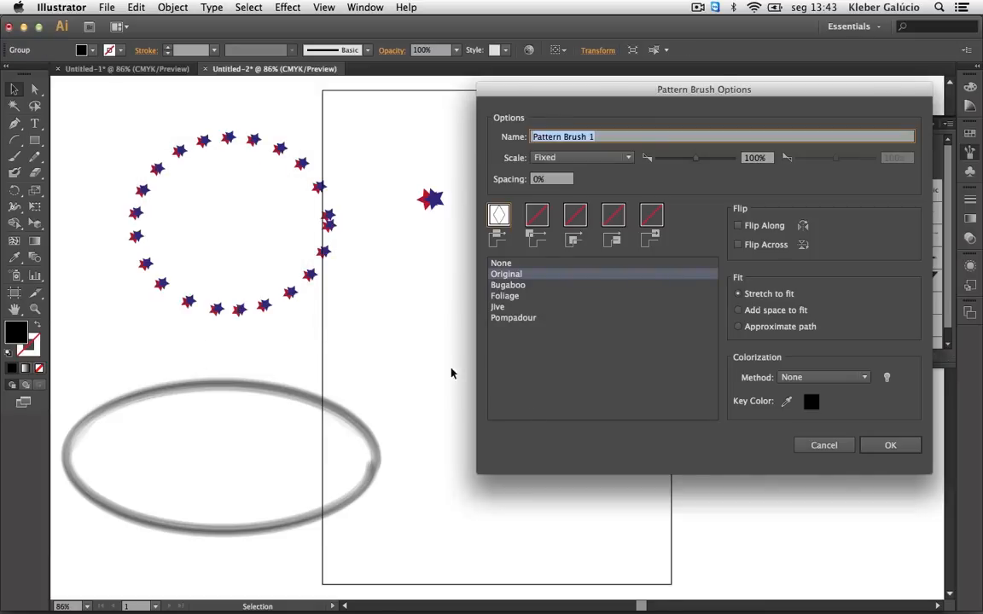
pyautogui.moveTo(540, 93); pyautogui.dragTo(243, 82)
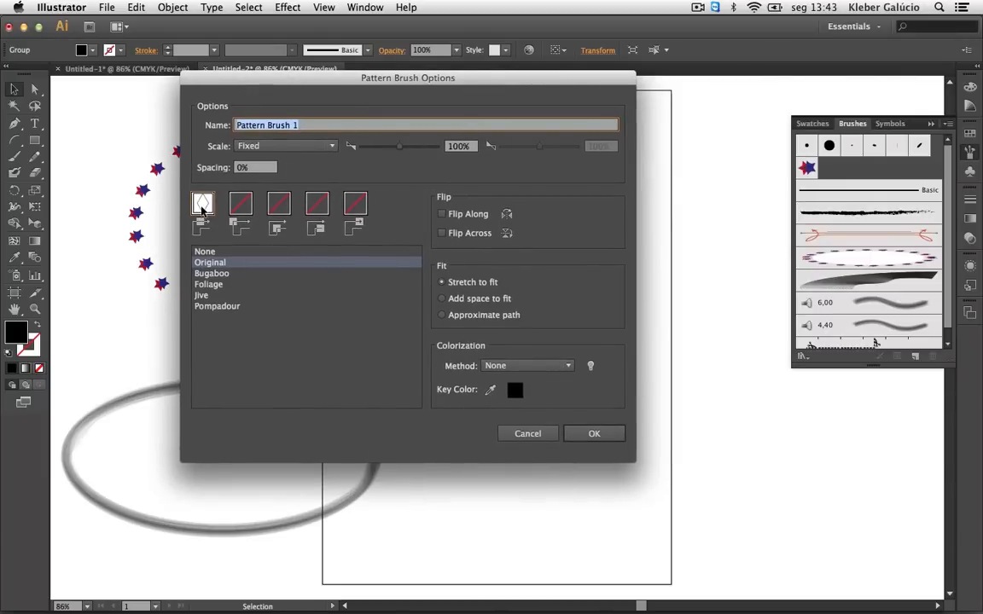
pyautogui.click(202, 207)
pyautogui.click(589, 434)
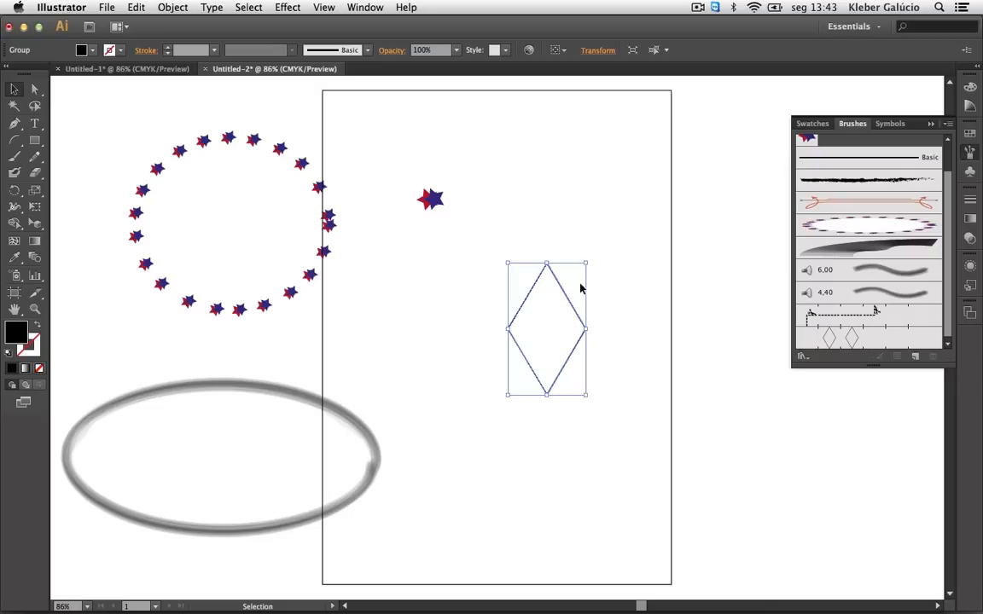
# Move the rhombus off the artboard, then draw a circle in its place and apply the rhombus pattern brush
pyautogui.moveTo(562, 287)
pyautogui.mouseDown()
pyautogui.moveTo(673, 314)
pyautogui.moveTo(850, 424)
pyautogui.mouseUp()
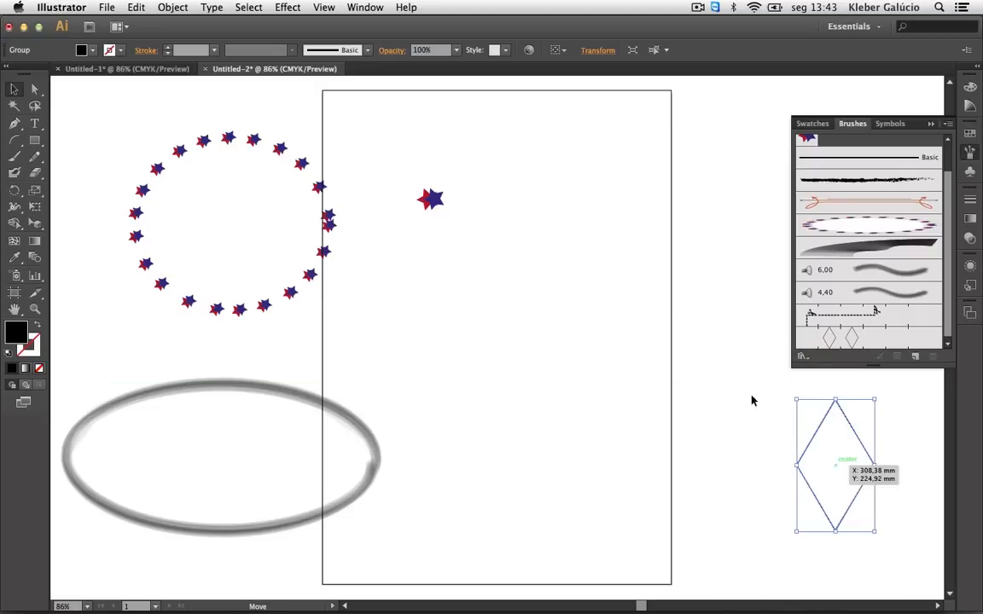
pyautogui.moveTo(35, 140); pyautogui.dragTo(85, 176)
pyautogui.moveTo(502, 281); pyautogui.dragTo(657, 431)
pyautogui.click(853, 339)
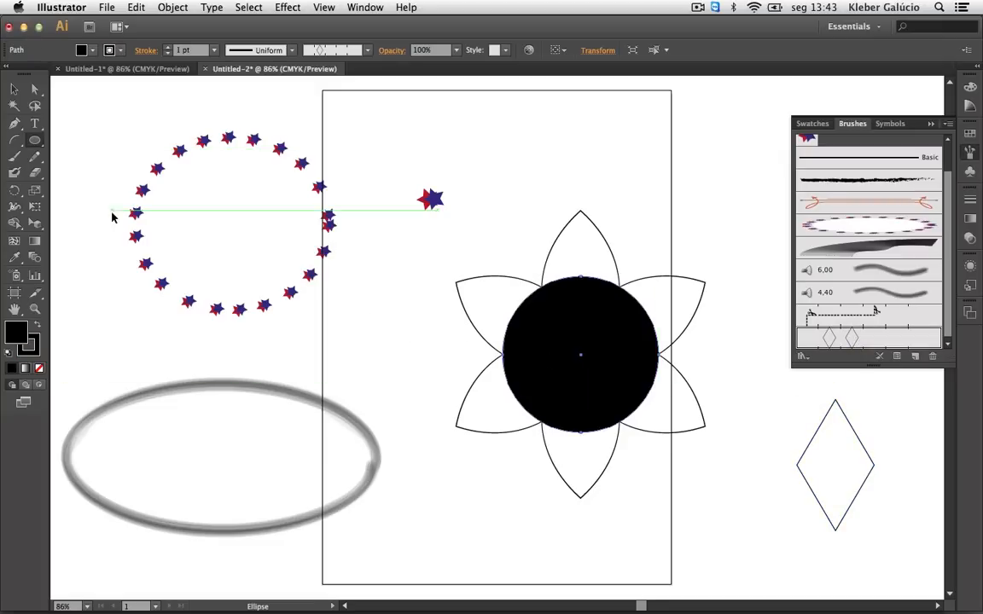
# Try a CMYK Yellow fill on the circle with the rhombus pattern brush
pyautogui.click(83, 50)
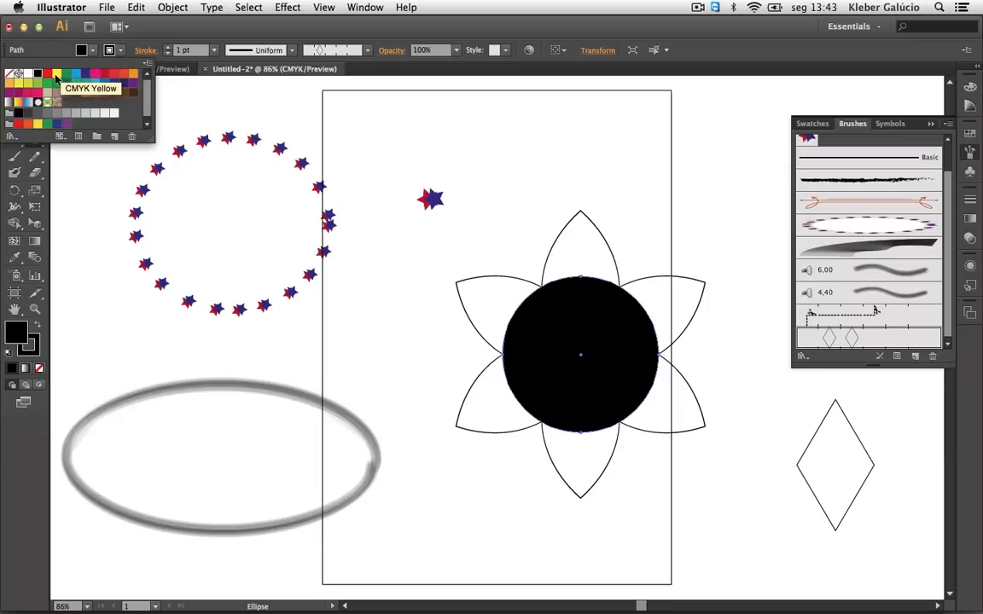
pyautogui.click(58, 76)
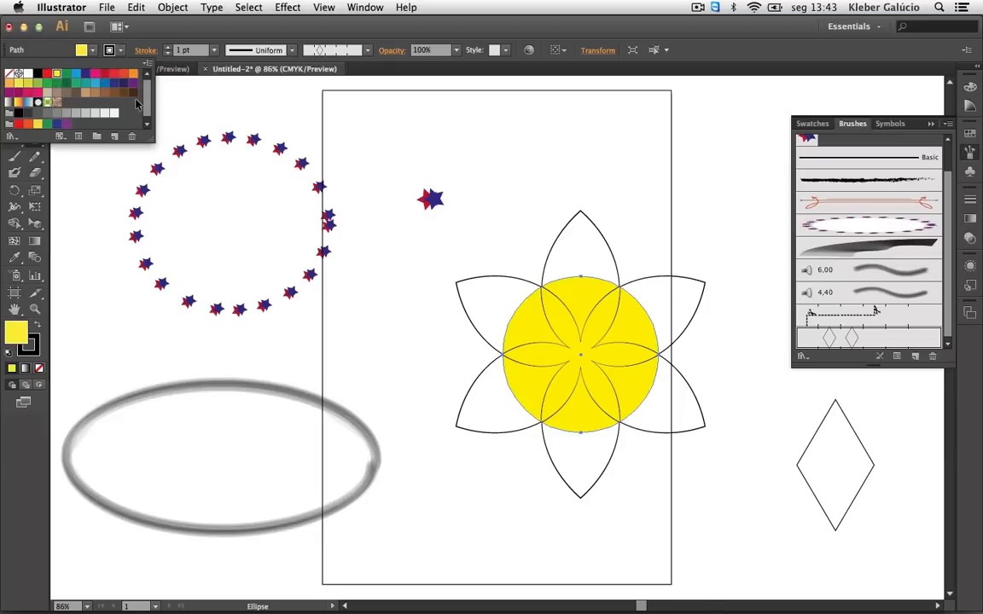
pyautogui.click(673, 223)
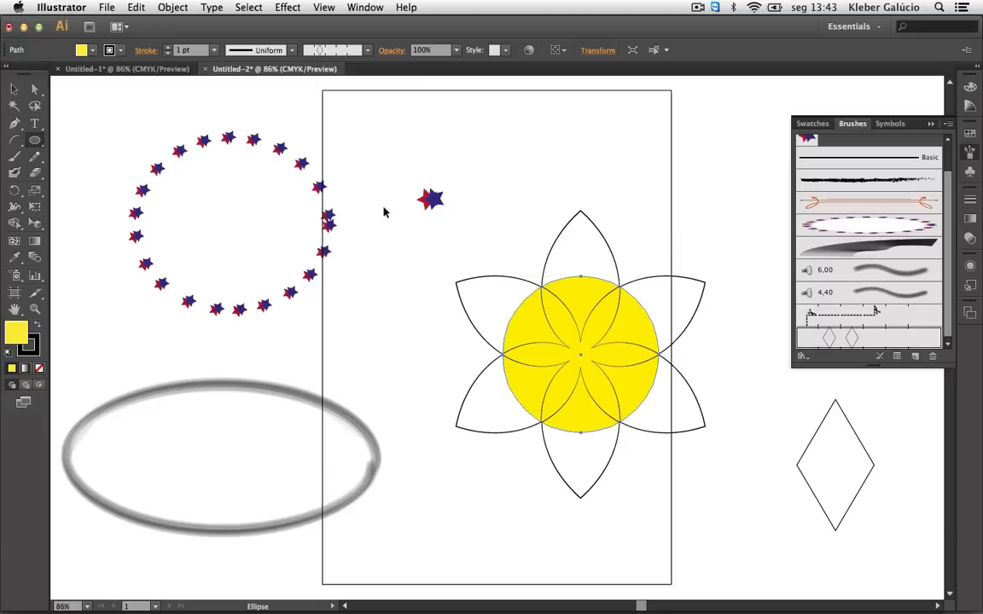
# Set the circle's fill to None
pyautogui.click(83, 50)
pyautogui.click(10, 75)
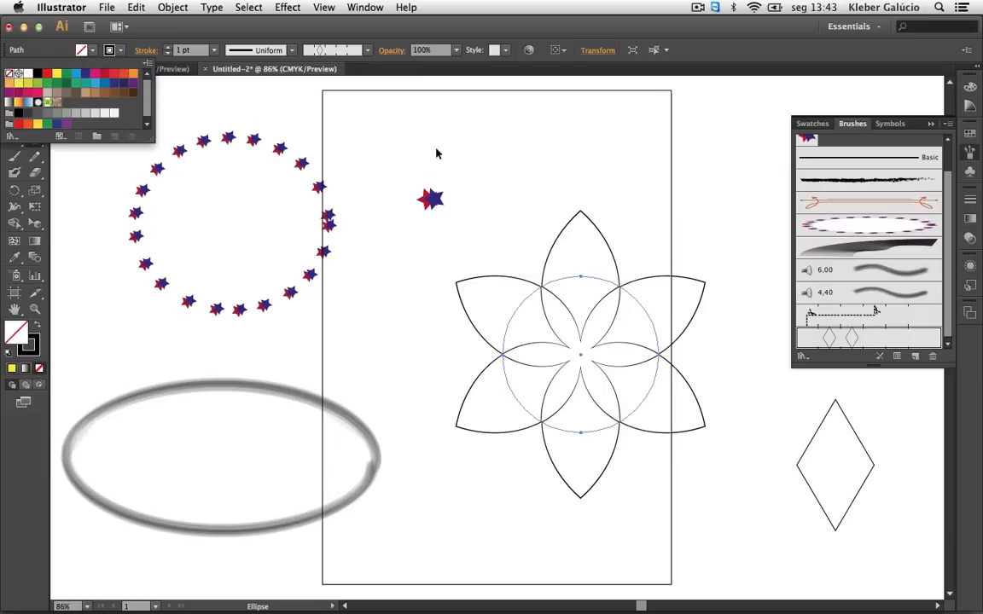
pyautogui.click(563, 157)
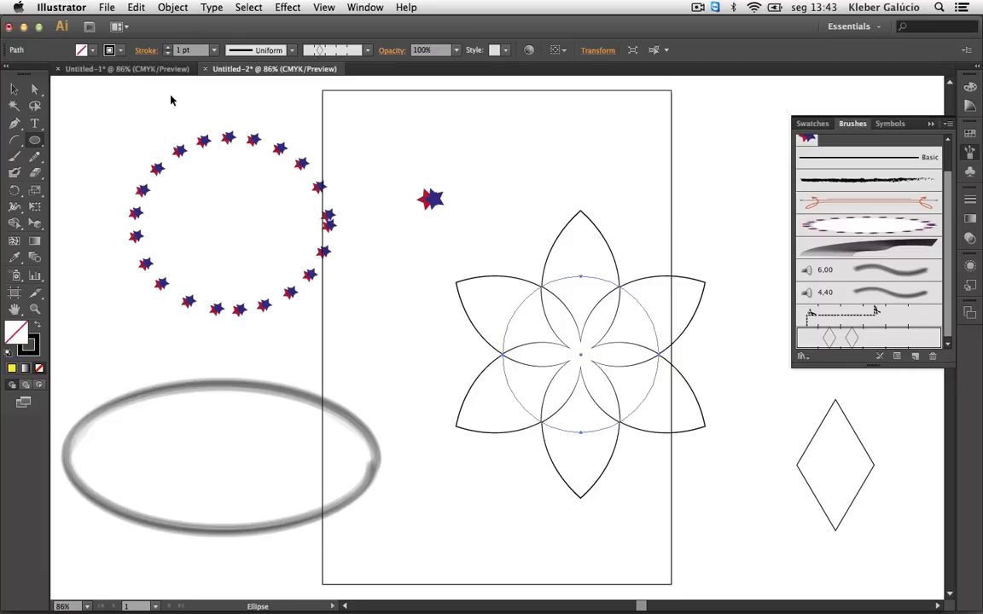
# Expand the appearance of the pattern-brushed circle into flower outlines and deselect them
pyautogui.click(14, 89)
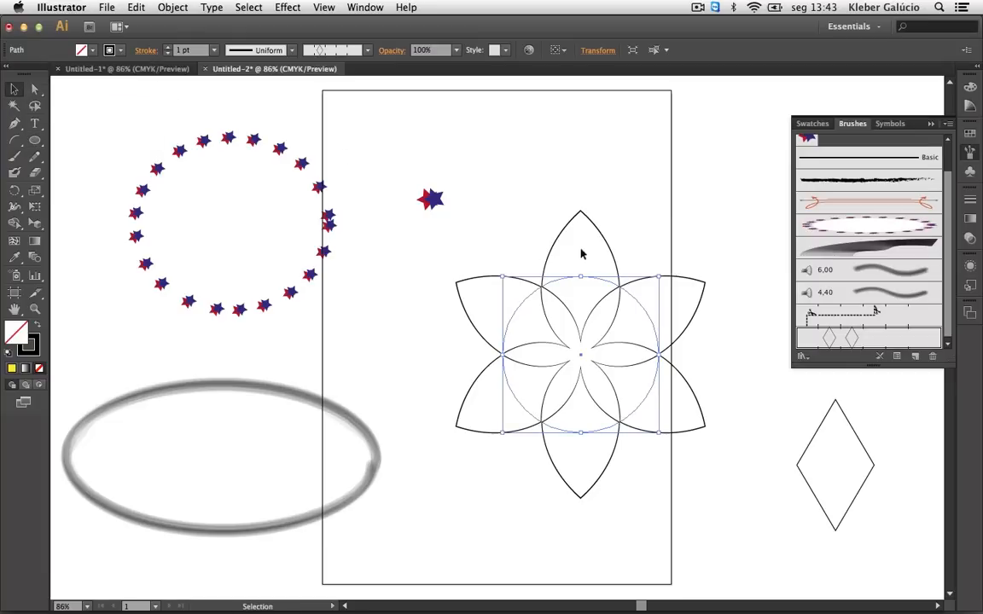
pyautogui.press('Delete')
pyautogui.press('super+z')
pyautogui.click(172, 8)
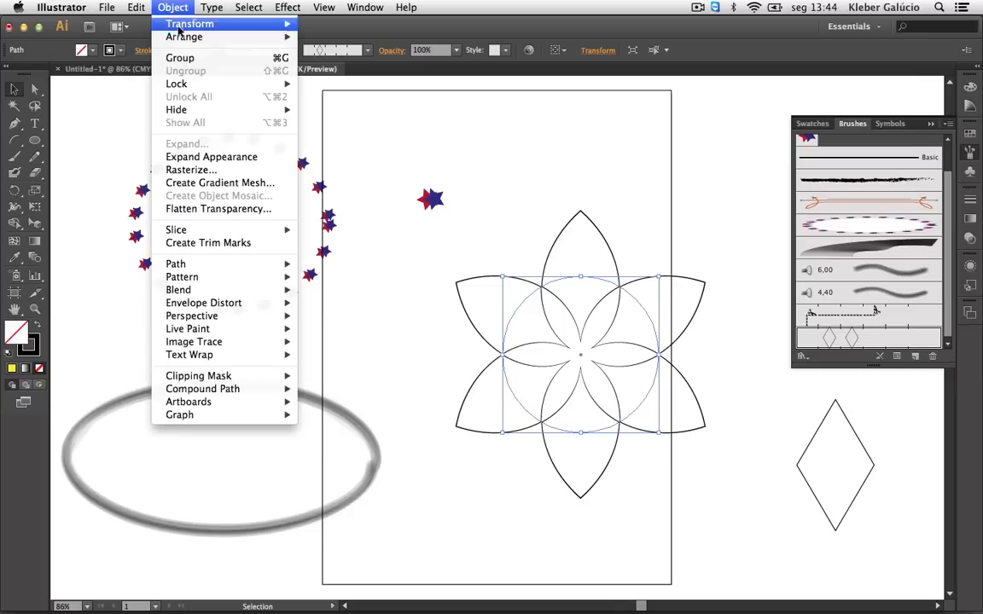
pyautogui.click(203, 157)
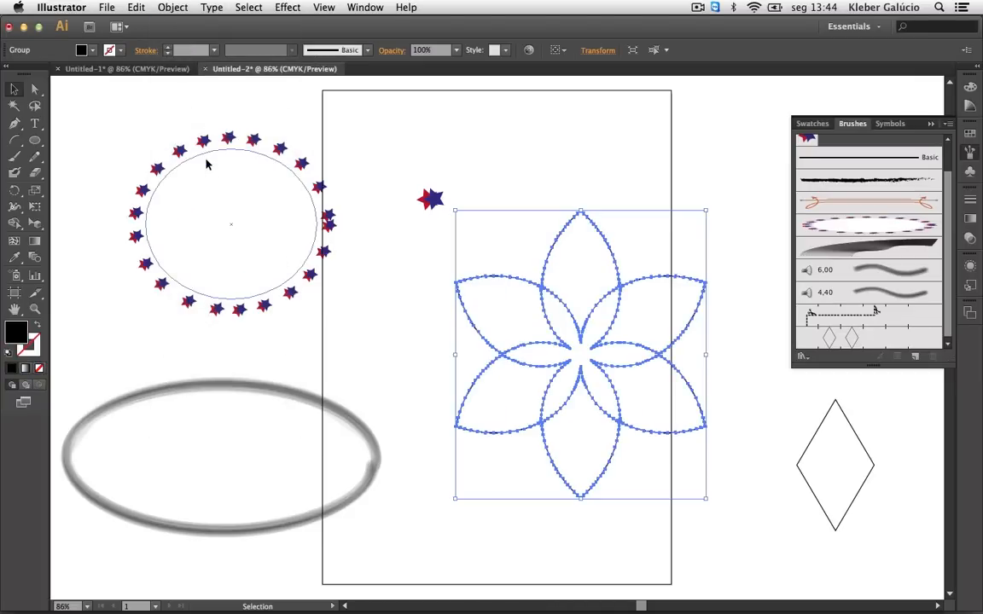
pyautogui.click(660, 184)
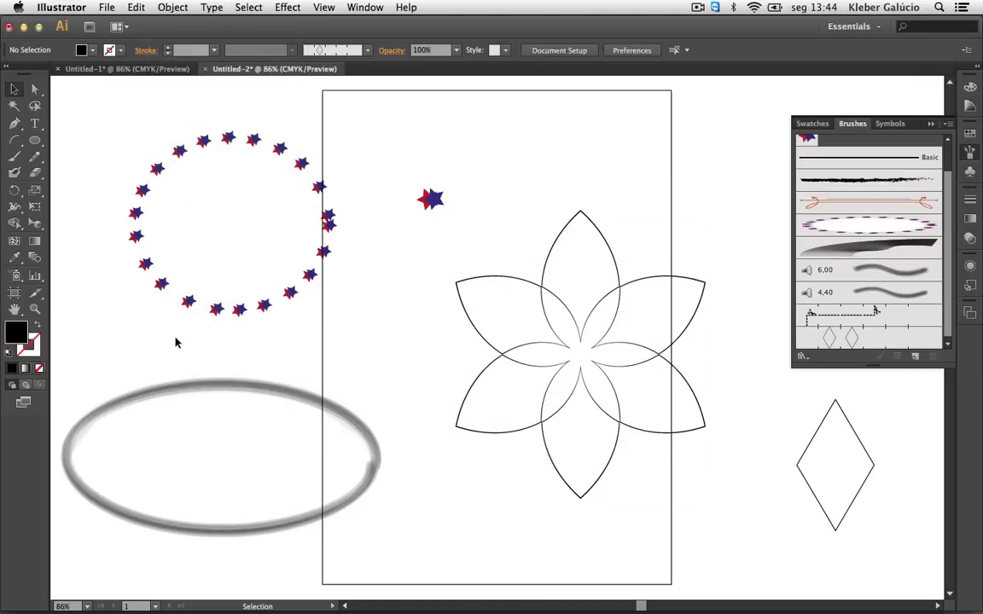
# Try to paint an inner petal of the unselected flower red with the Live Paint Bucket
pyautogui.click(15, 247)
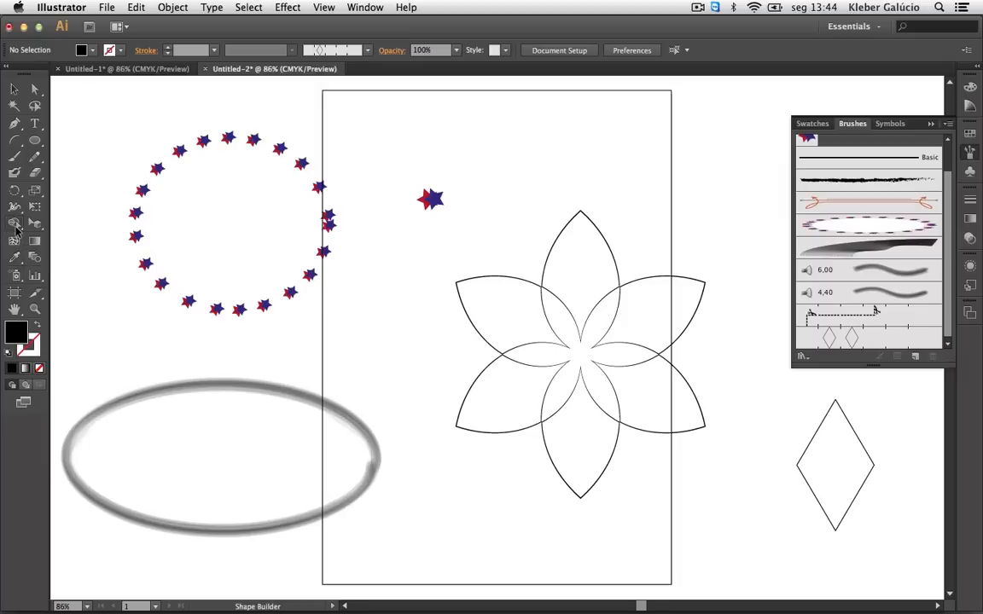
pyautogui.click(14, 223)
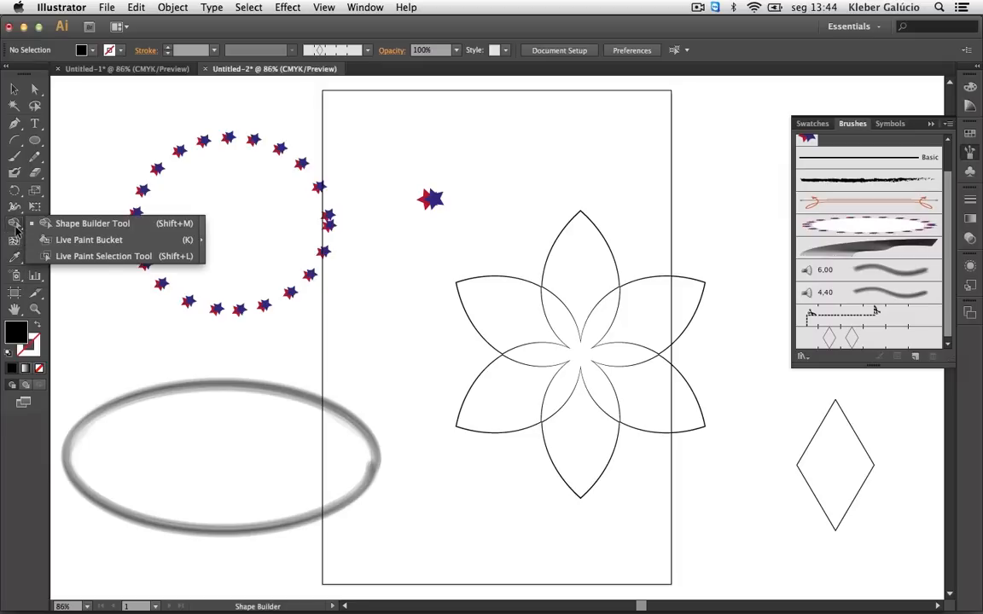
pyautogui.click(70, 242)
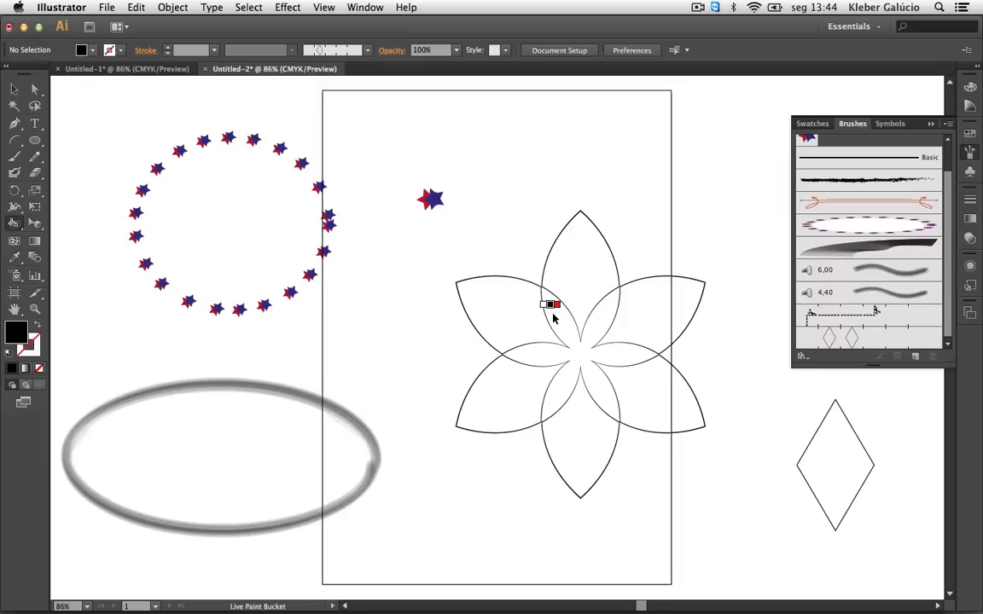
pyautogui.press('Right')
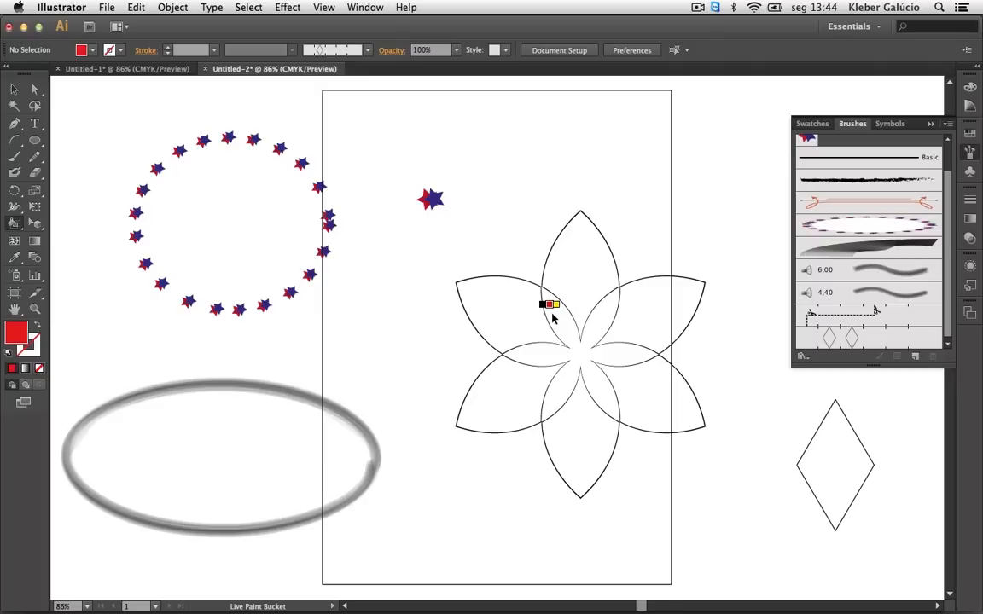
pyautogui.click(552, 318)
pyautogui.click(632, 406)
pyautogui.click(605, 412)
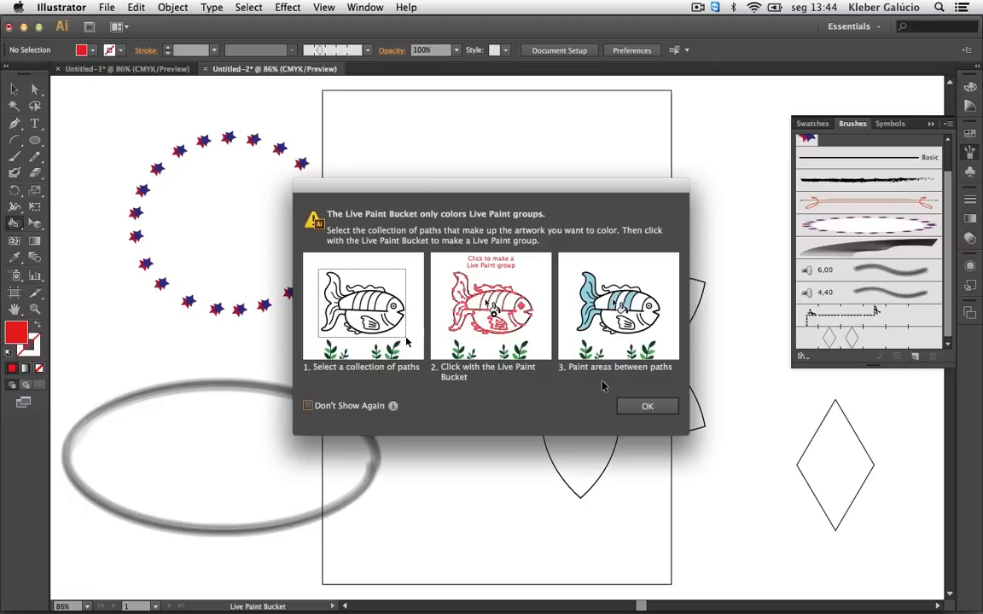
pyautogui.click(647, 408)
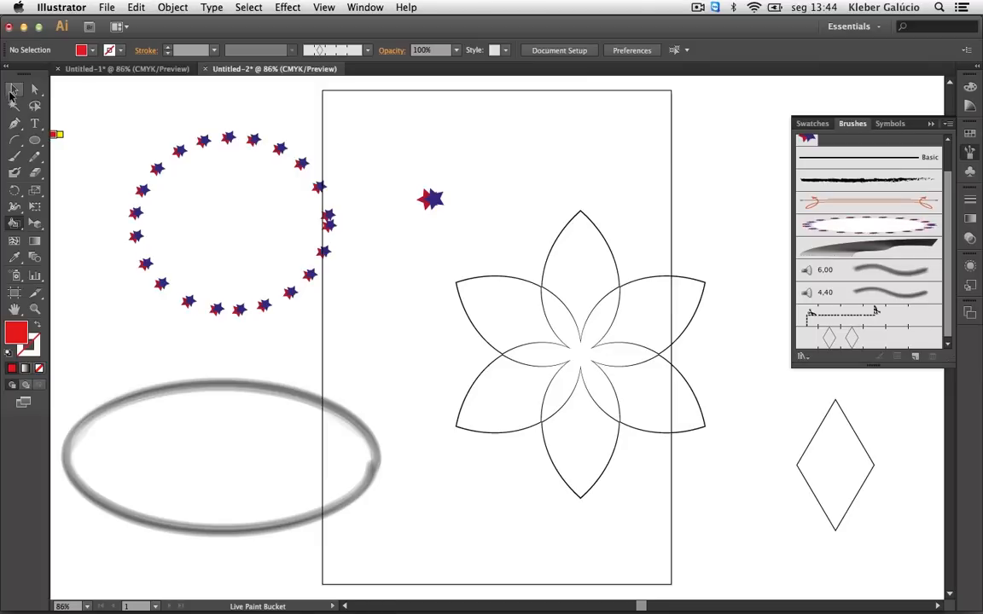
# Select the flower and convert it to a Live Paint group, painting the inner petals black
pyautogui.click(13, 89)
pyautogui.click(547, 324)
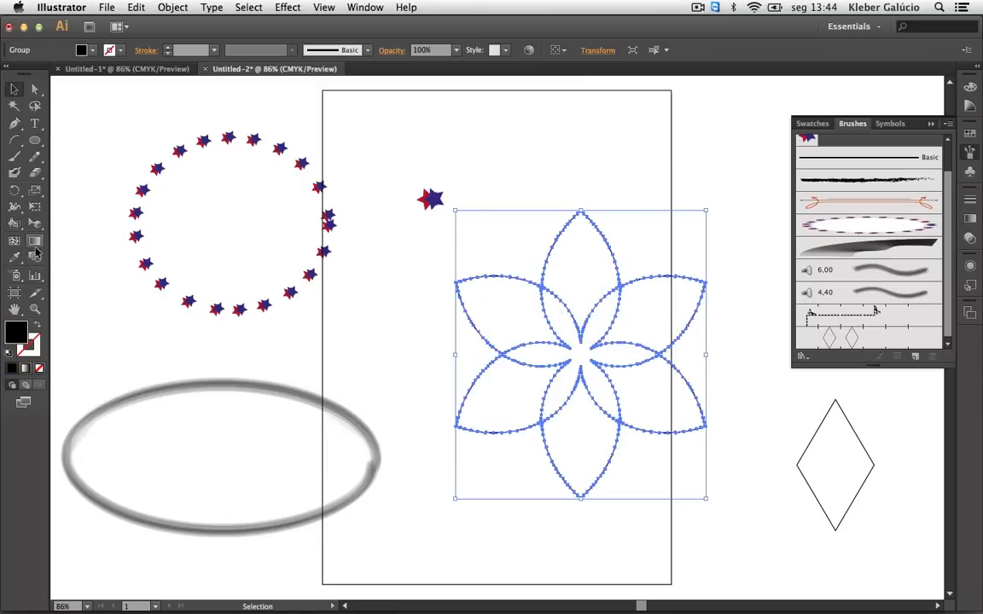
pyautogui.click(14, 224)
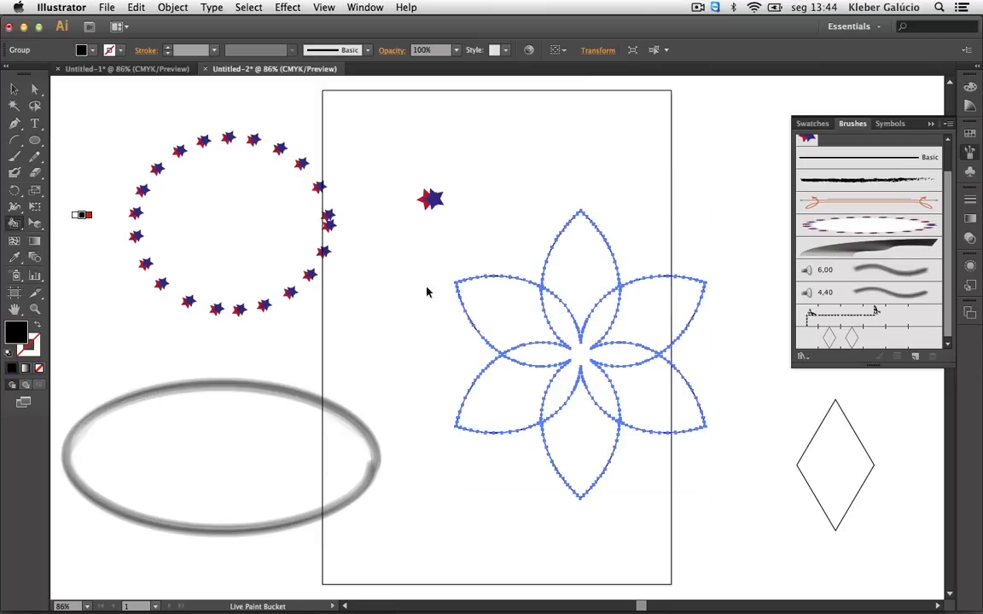
pyautogui.click(563, 331)
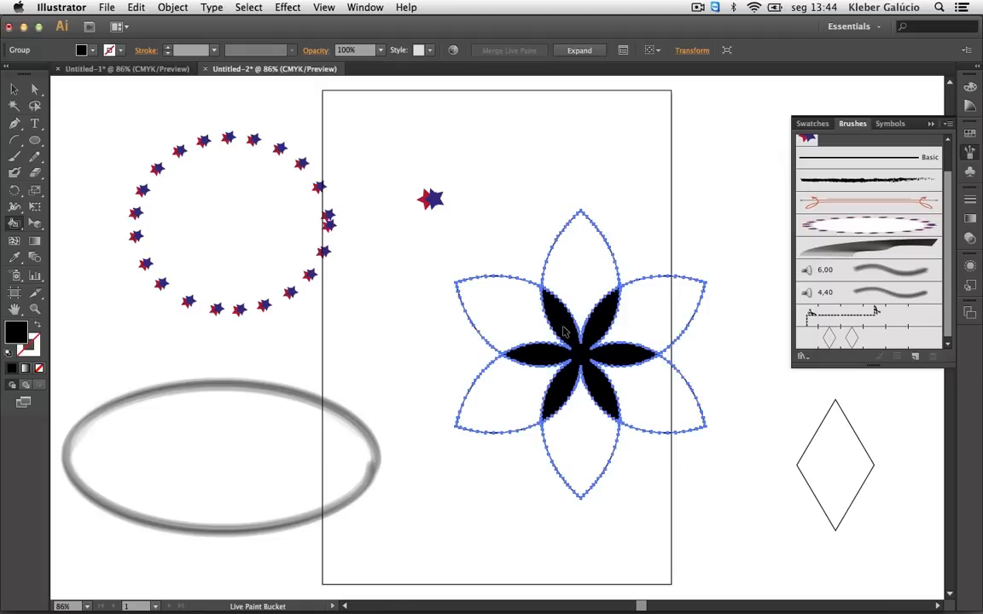
# Paint the flower's inner petals and its upper-right outer petal yellow with the Live Paint Bucket
pyautogui.press('Right')
pyautogui.press('Right')
pyautogui.click(563, 331)
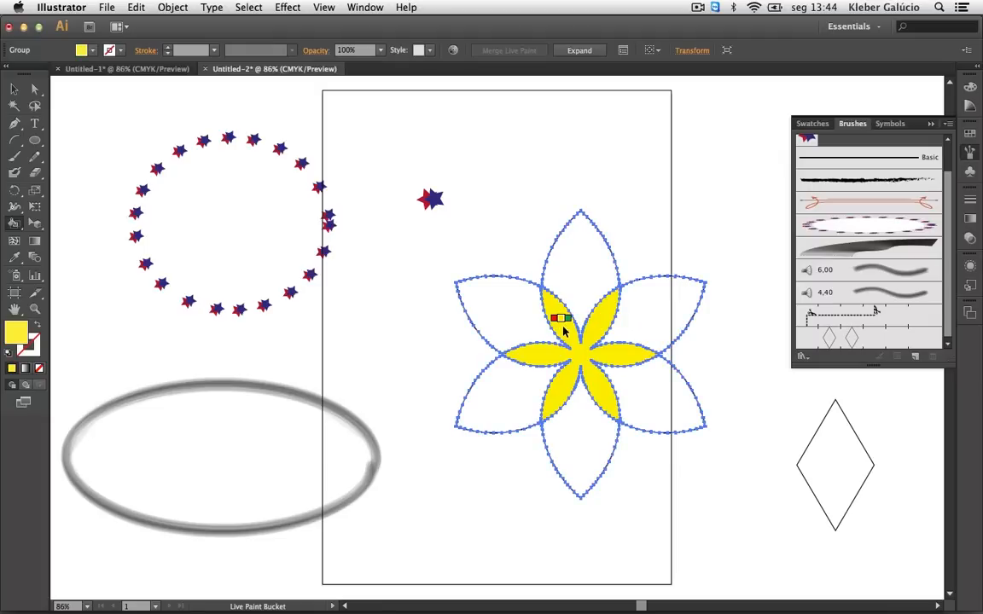
pyautogui.click(656, 328)
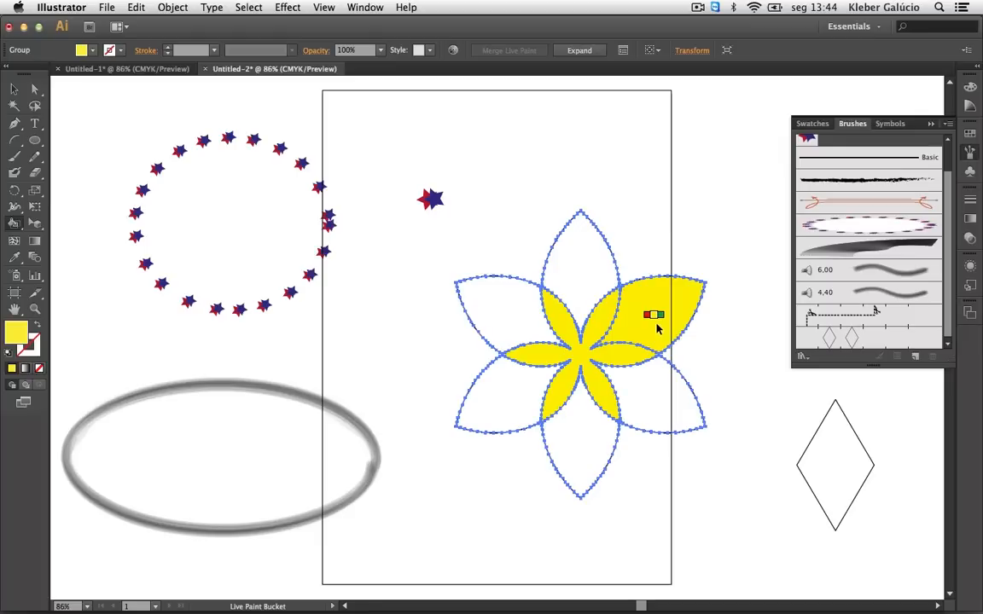
# Paint all six outer petals of the flower green with the Live Paint Bucket and deselect the flower
pyautogui.press('Right')
pyautogui.click(656, 328)
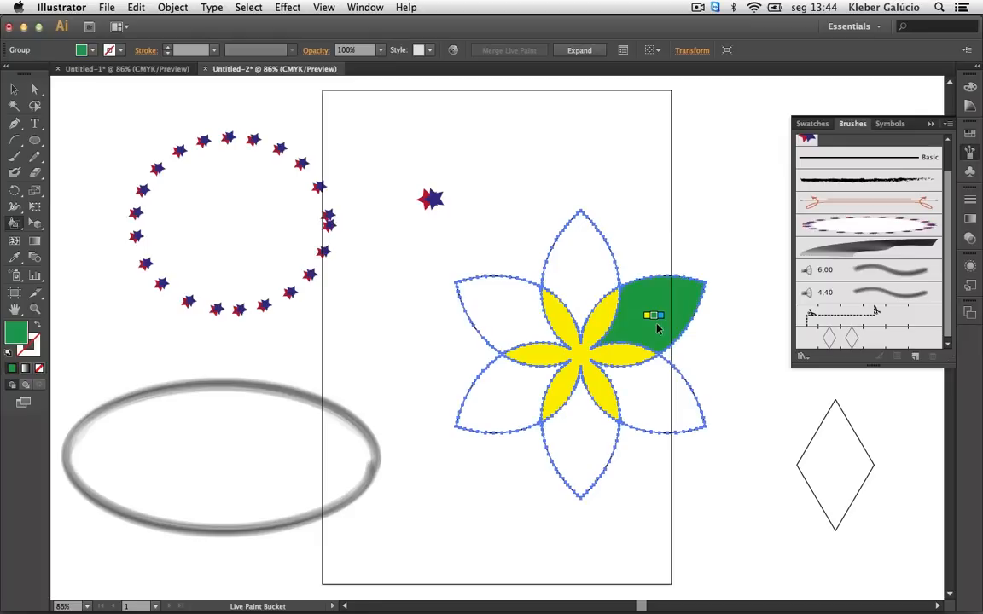
pyautogui.click(654, 395)
pyautogui.click(573, 439)
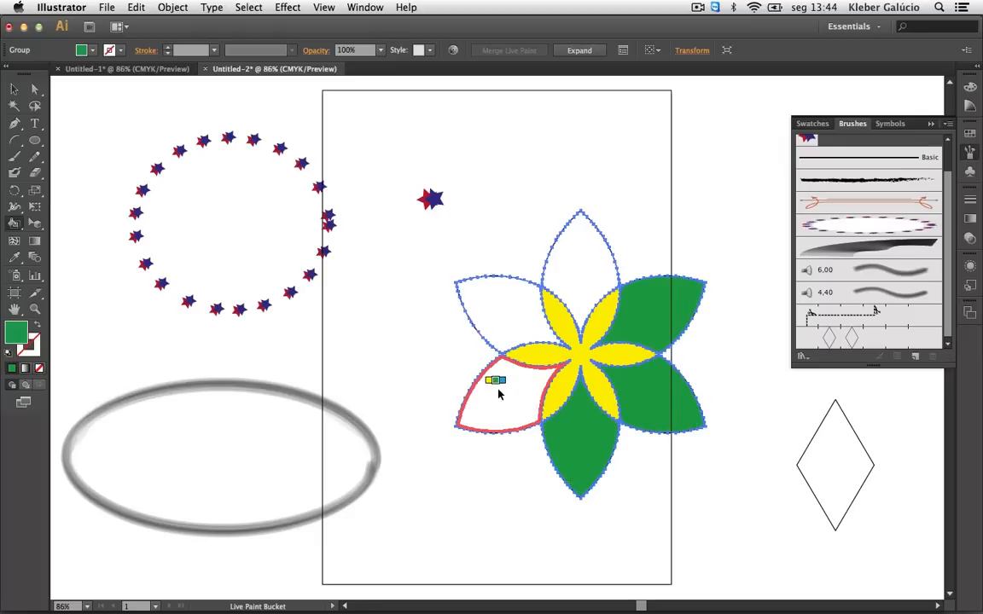
pyautogui.click(500, 391)
pyautogui.click(496, 318)
pyautogui.click(572, 261)
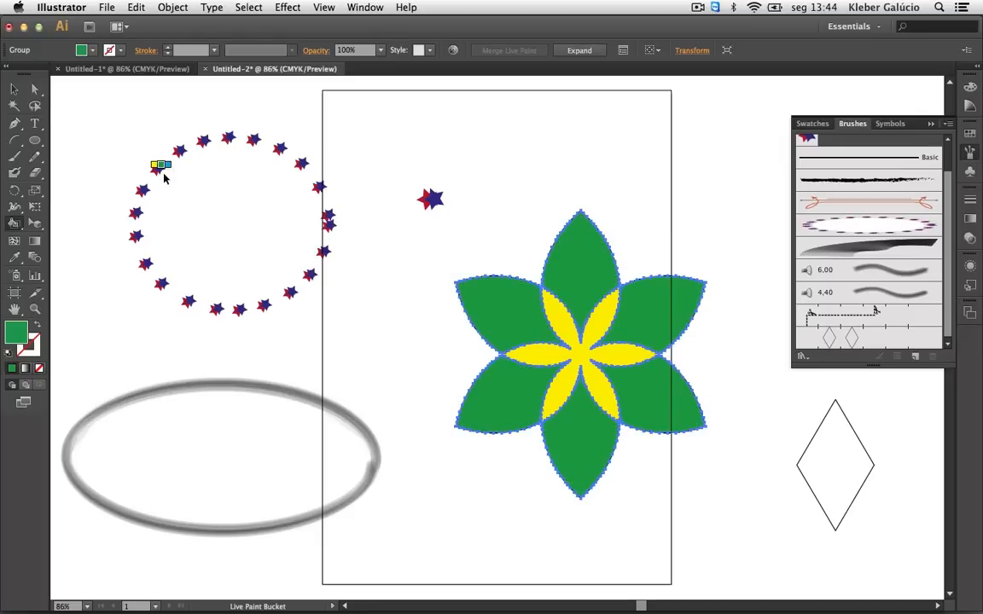
pyautogui.click(14, 88)
pyautogui.click(214, 115)
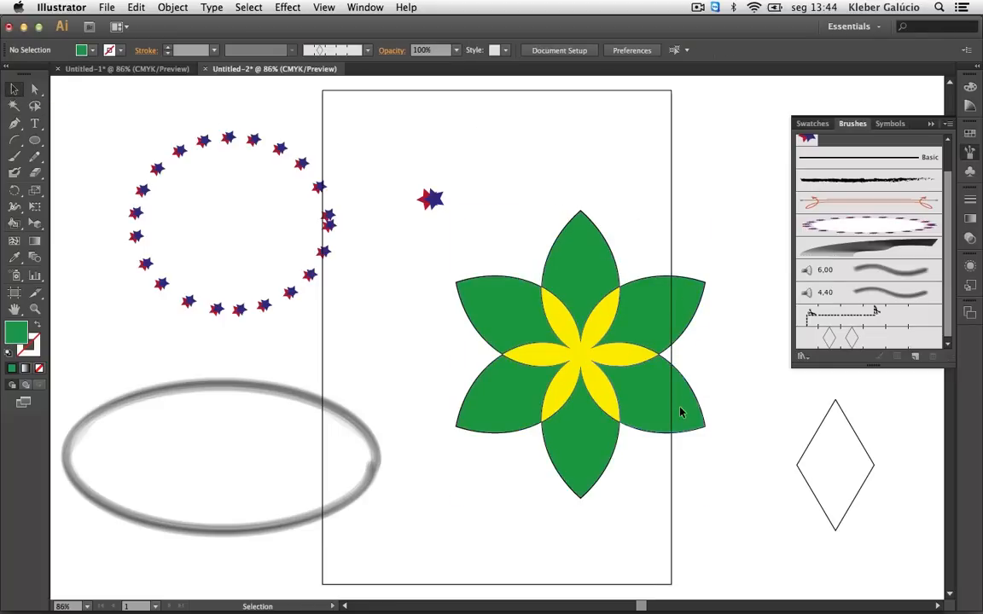
# Move the flower to the lower edge of the artboard and draw a small upright green rectangle above it
pyautogui.click(653, 312)
pyautogui.moveTo(653, 312); pyautogui.dragTo(620, 543)
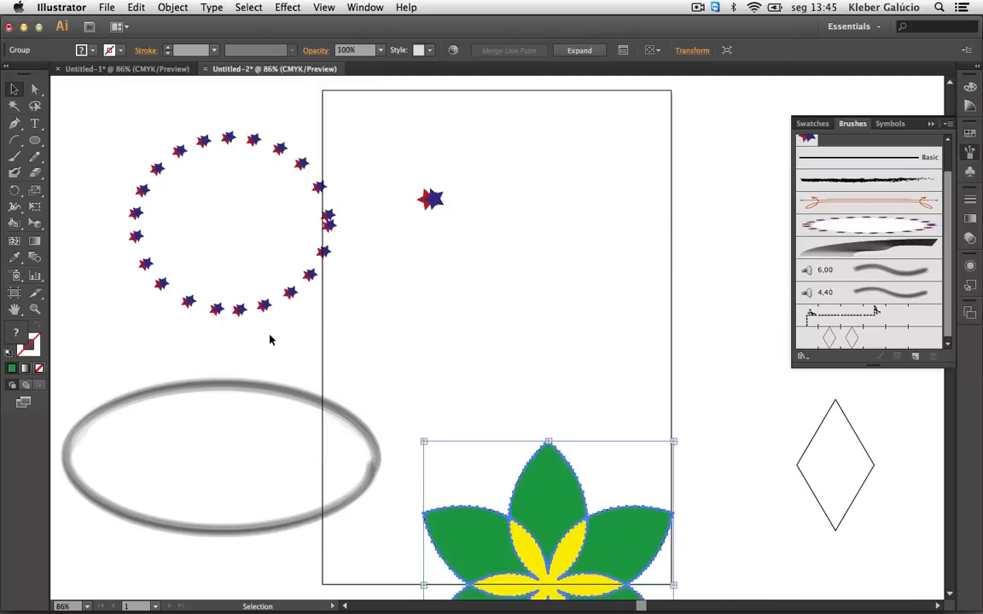
pyautogui.click(35, 140)
pyautogui.click(92, 143)
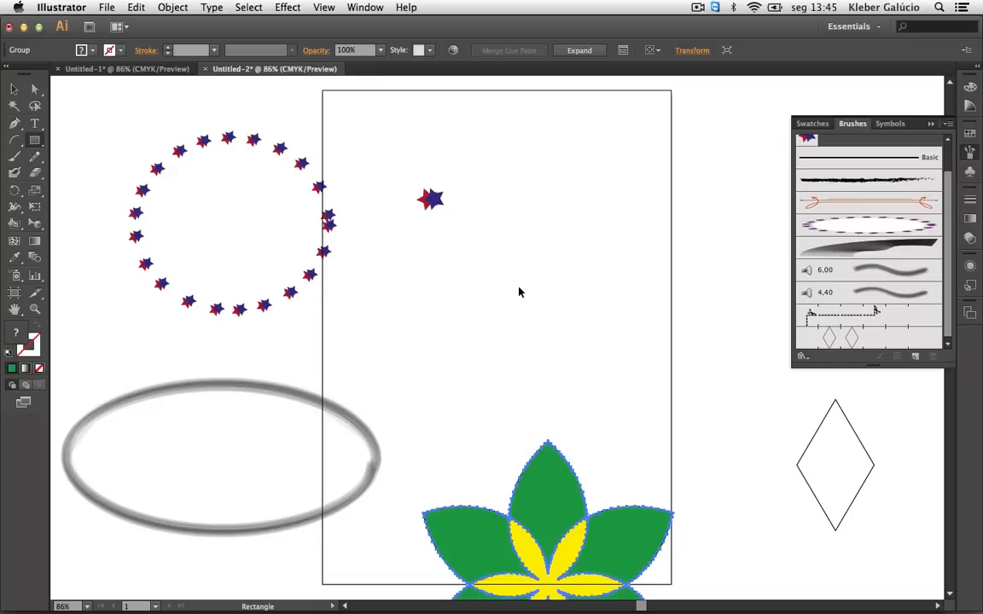
pyautogui.moveTo(518, 290); pyautogui.dragTo(542, 334)
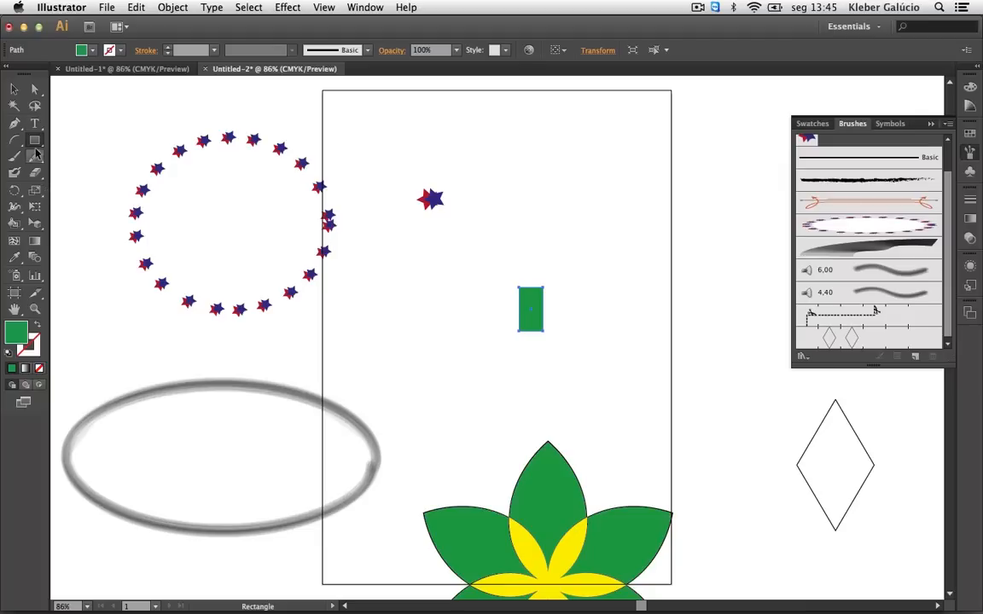
# Draw a three-sided polygon above the green rectangle to form a triangle
pyautogui.moveTo(35, 142); pyautogui.dragTo(93, 191)
pyautogui.moveTo(566, 221); pyautogui.dragTo(596, 245)
pyautogui.press('Down')
pyautogui.press('Down')
pyautogui.press('Down')
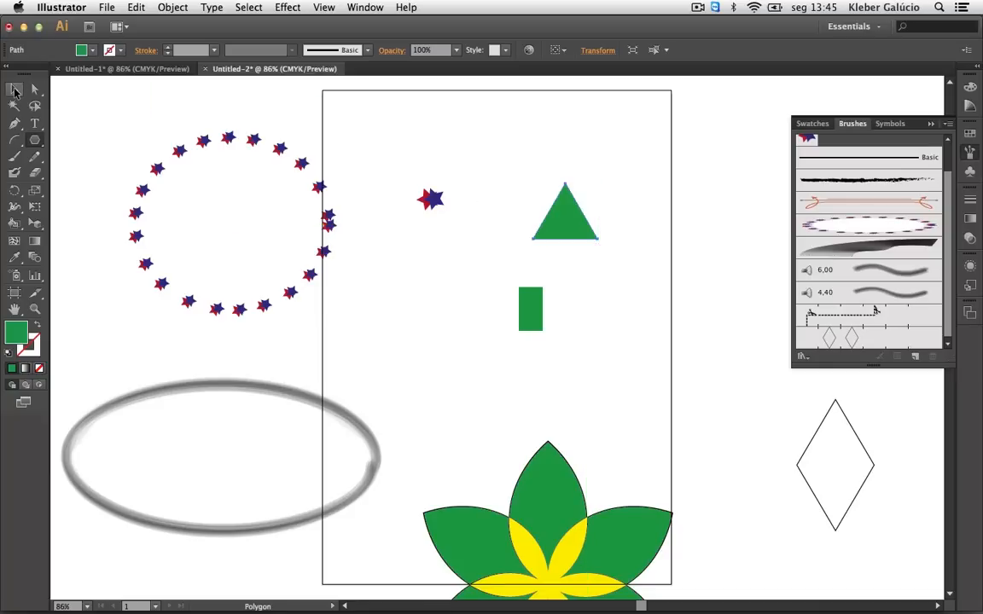
# Rotate the green triangle so it points right and move it beside the rectangle
pyautogui.click(15, 91)
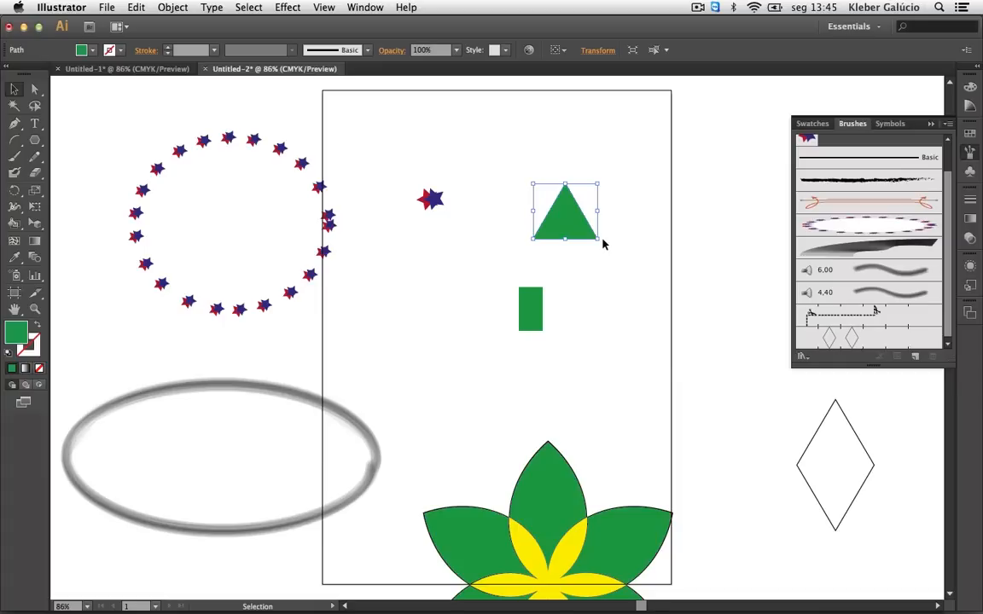
pyautogui.click(602, 220)
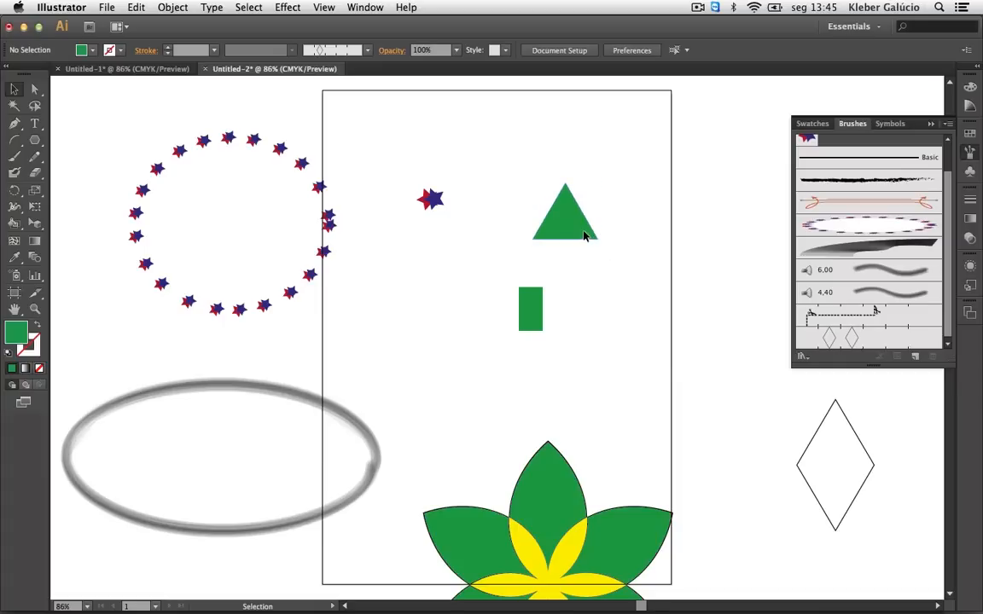
pyautogui.click(586, 230)
pyautogui.moveTo(602, 243); pyautogui.dragTo(612, 224)
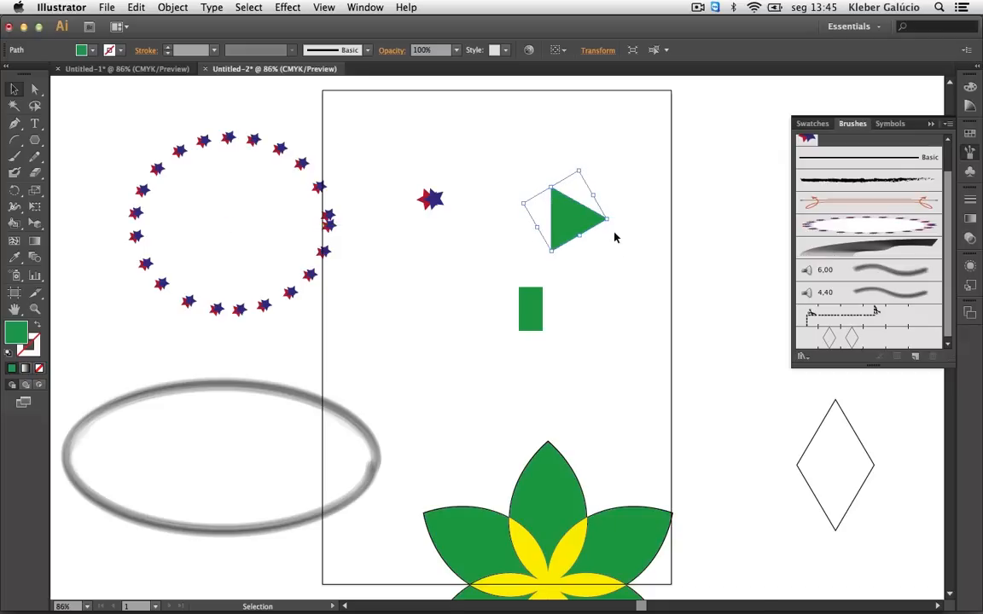
pyautogui.moveTo(575, 295); pyautogui.dragTo(588, 312)
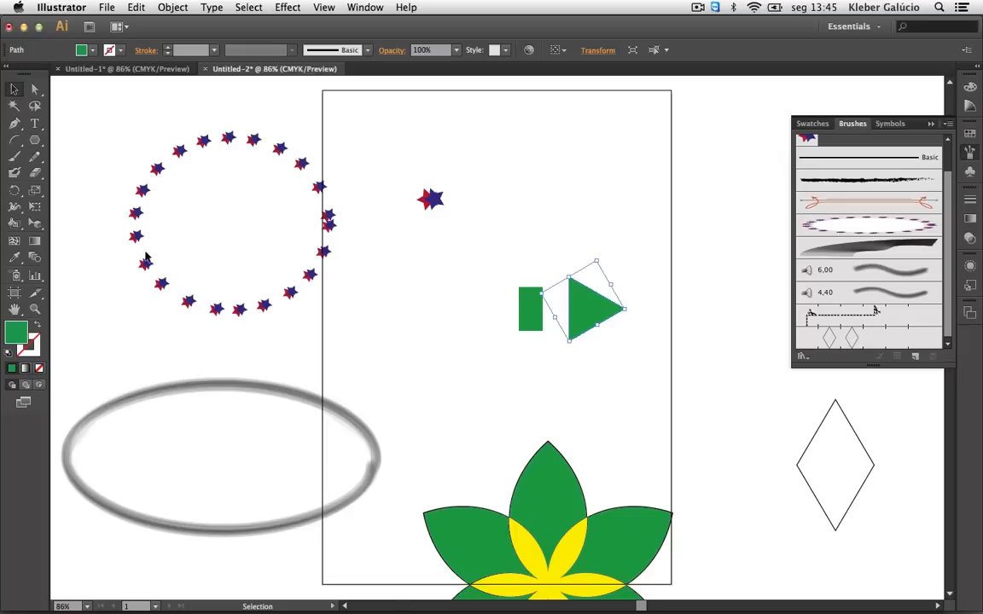
# Scale the triangle's base down to about the rectangle's height and move it closer to the rectangle
pyautogui.click(35, 190)
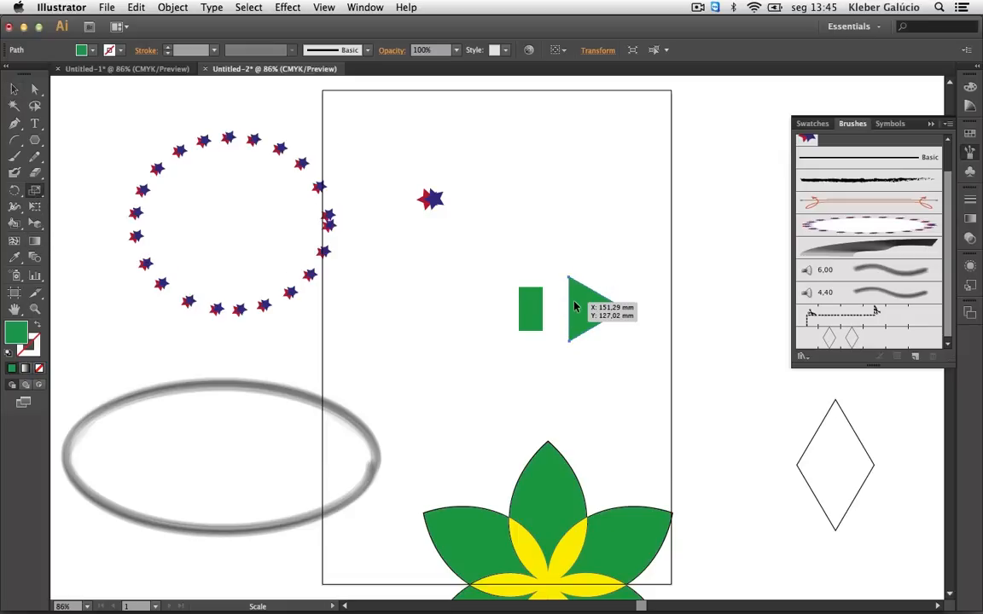
pyautogui.moveTo(574, 303); pyautogui.dragTo(574, 309)
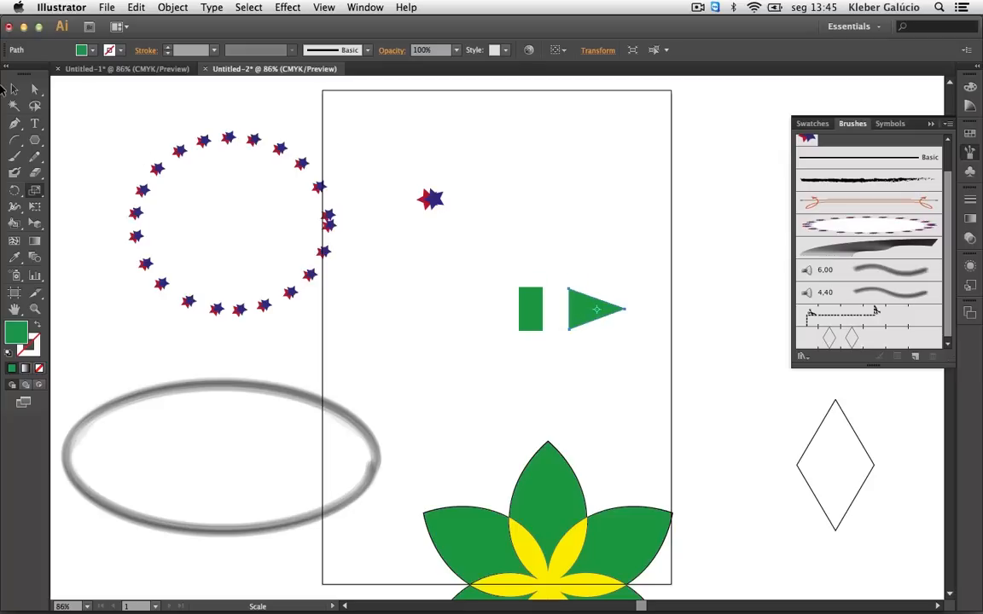
pyautogui.click(13, 88)
pyautogui.moveTo(572, 309)
pyautogui.mouseDown()
pyautogui.moveTo(522, 307)
pyautogui.moveTo(574, 310)
pyautogui.mouseUp()
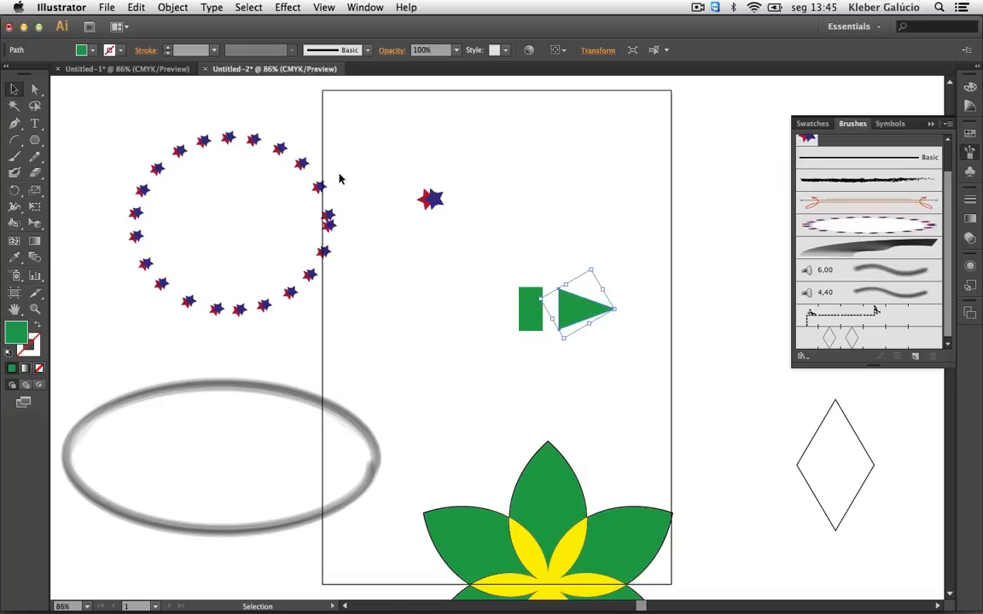
# Fill the triangle beige and add a smaller black-filled copy of it at its point as the pencil lead
pyautogui.click(92, 49)
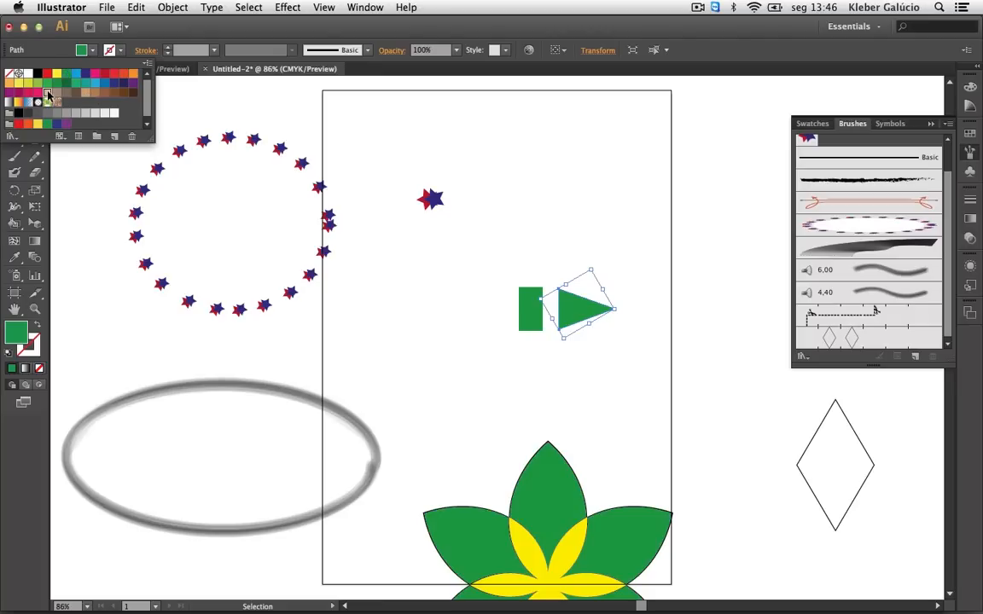
pyautogui.click(84, 92)
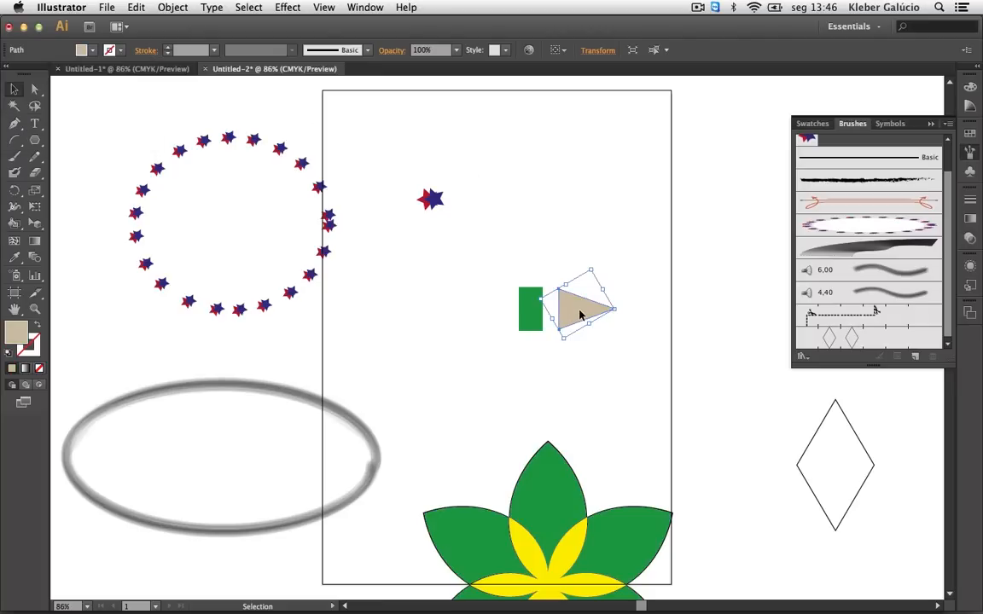
pyautogui.moveTo(579, 314); pyautogui.dragTo(593, 312)
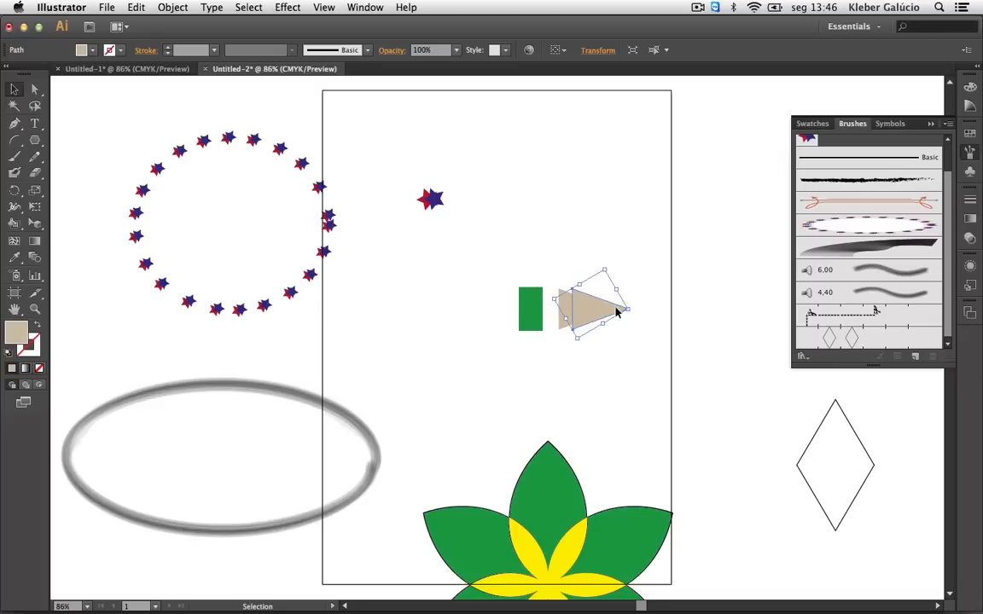
pyautogui.press('super+shift+bracketleft')
pyautogui.moveTo(604, 272); pyautogui.dragTo(597, 308)
pyautogui.click(82, 52)
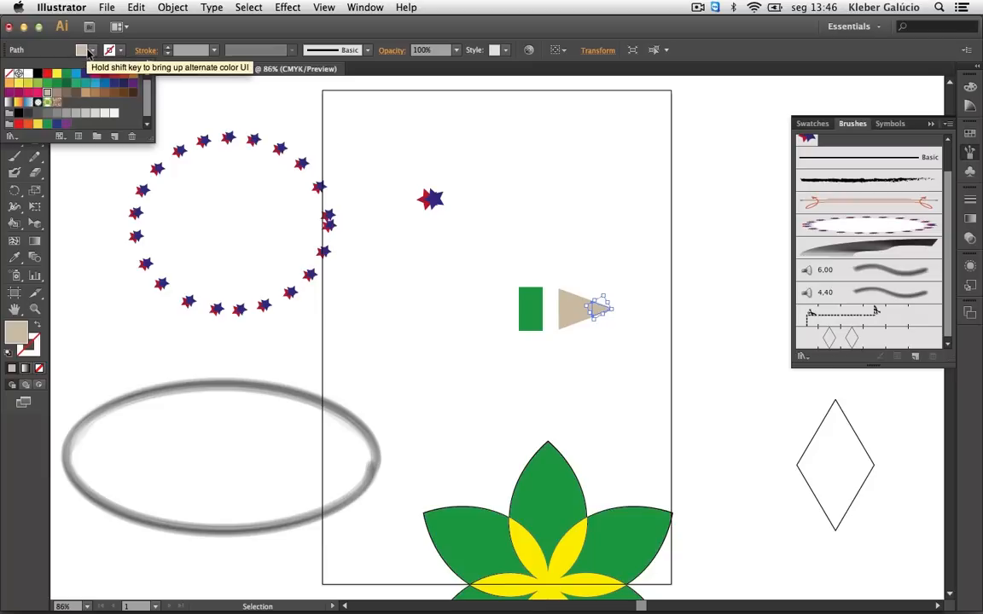
pyautogui.click(37, 75)
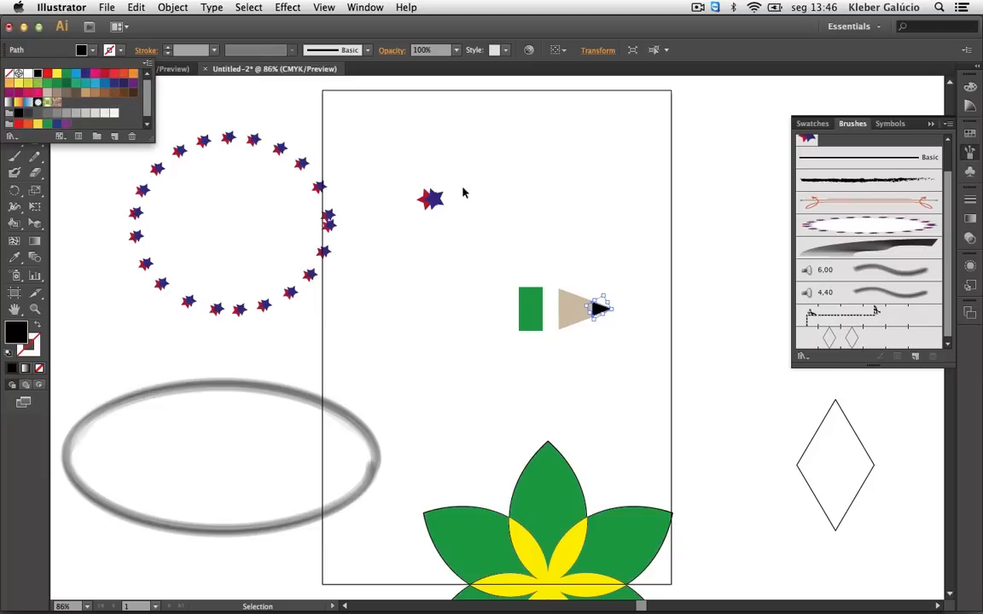
pyautogui.click(585, 194)
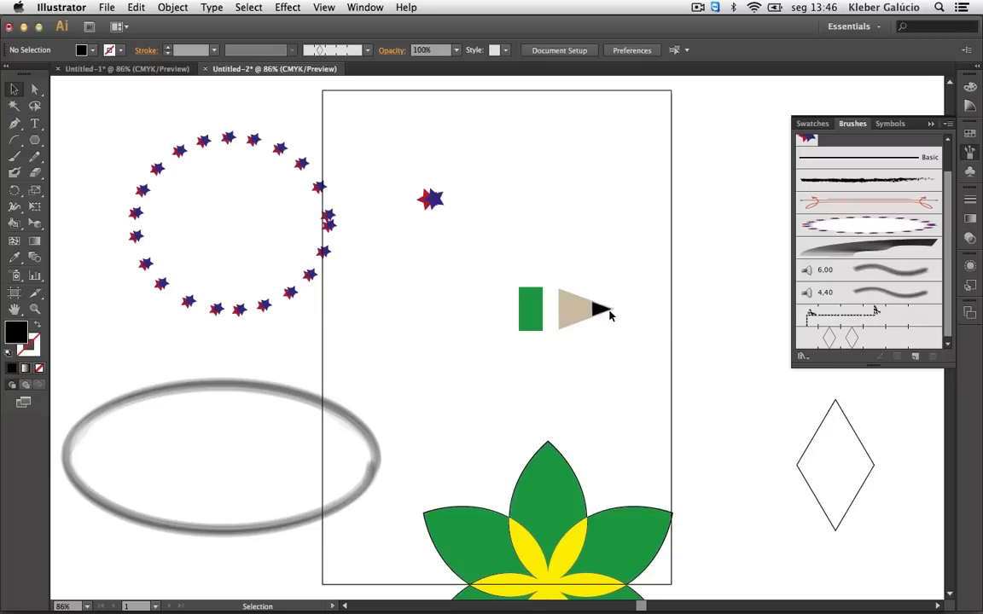
# Duplicate the green rectangle to its left and fill the copy magenta
pyautogui.click(523, 310)
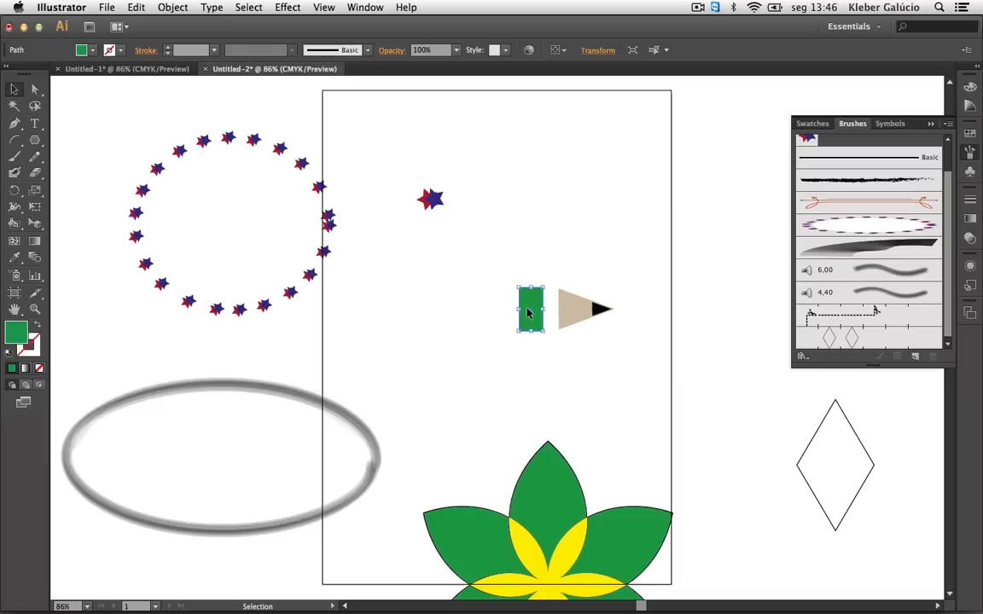
pyautogui.press('a')
pyautogui.press('v')
pyautogui.moveTo(526, 313); pyautogui.dragTo(493, 313)
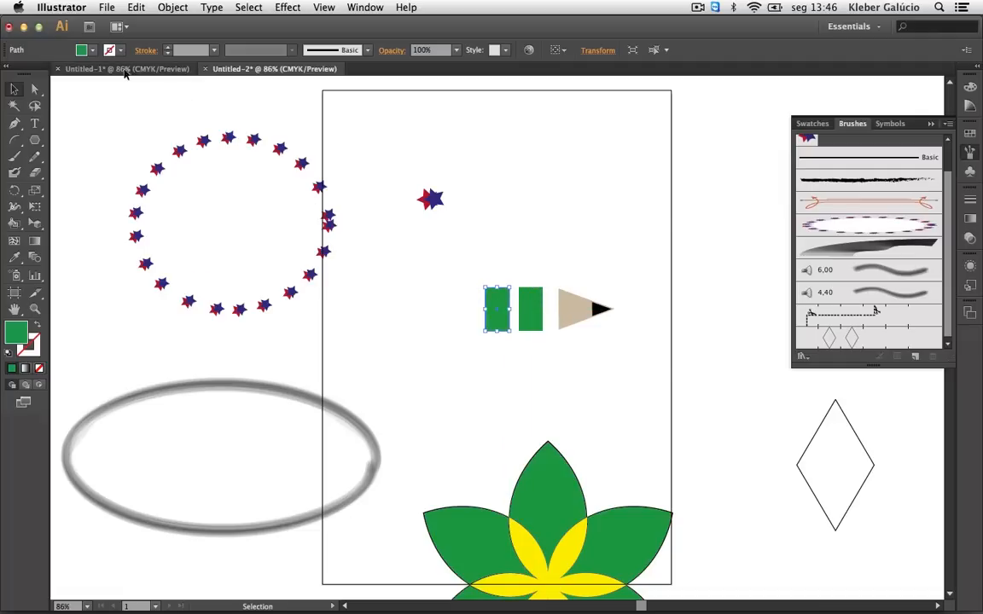
pyautogui.click(81, 49)
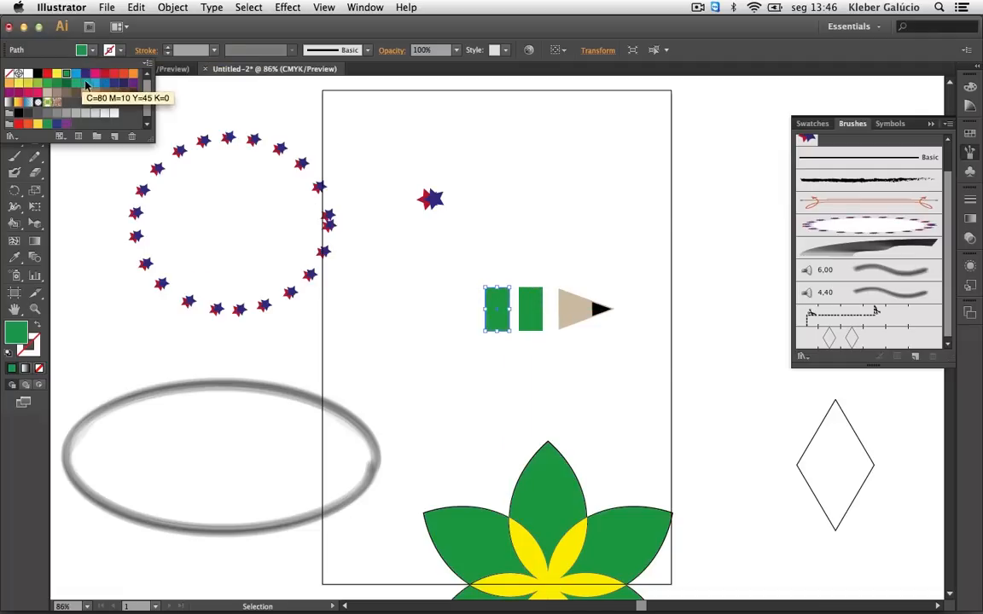
pyautogui.click(87, 73)
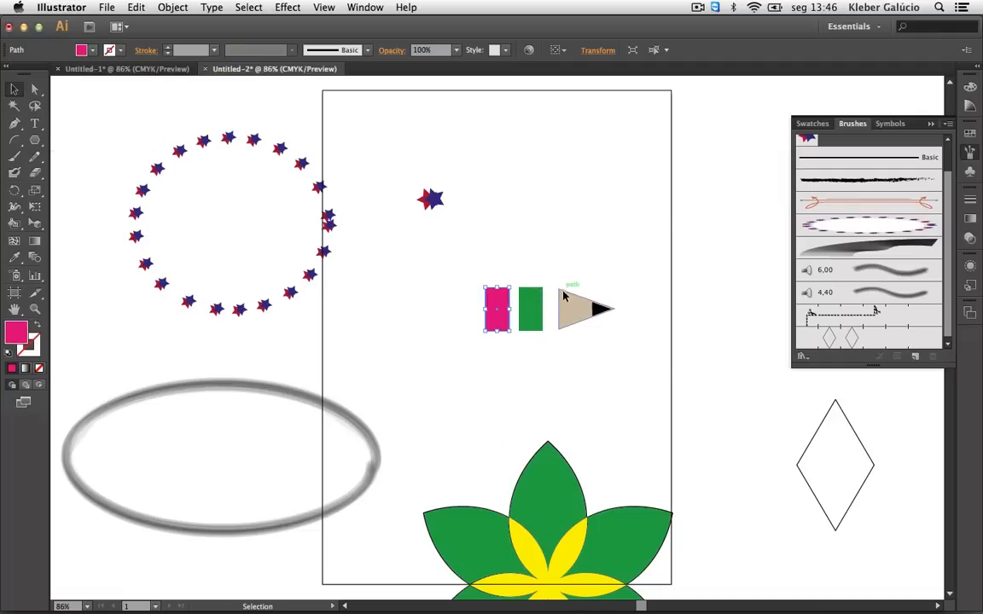
pyautogui.click(554, 253)
# Create a pattern brush from the green rectangle as its side tile, keeping the default options
pyautogui.click(536, 303)
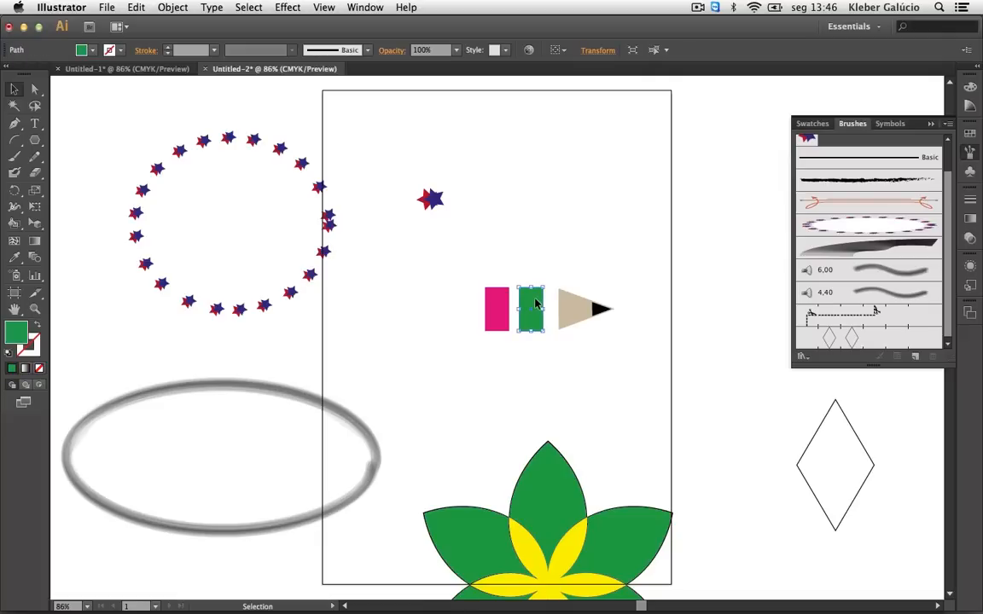
pyautogui.click(914, 358)
pyautogui.click(162, 274)
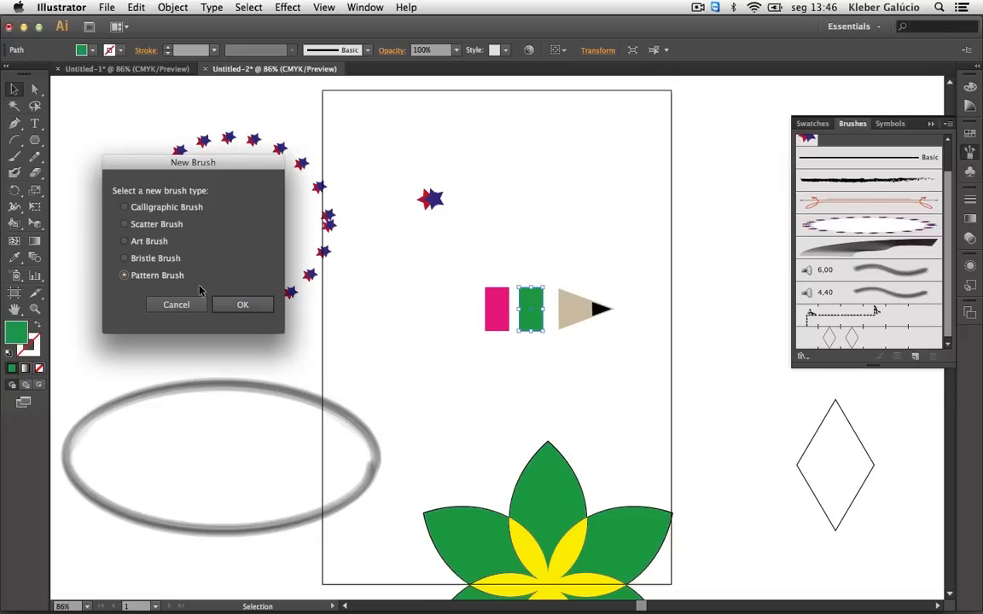
pyautogui.click(238, 304)
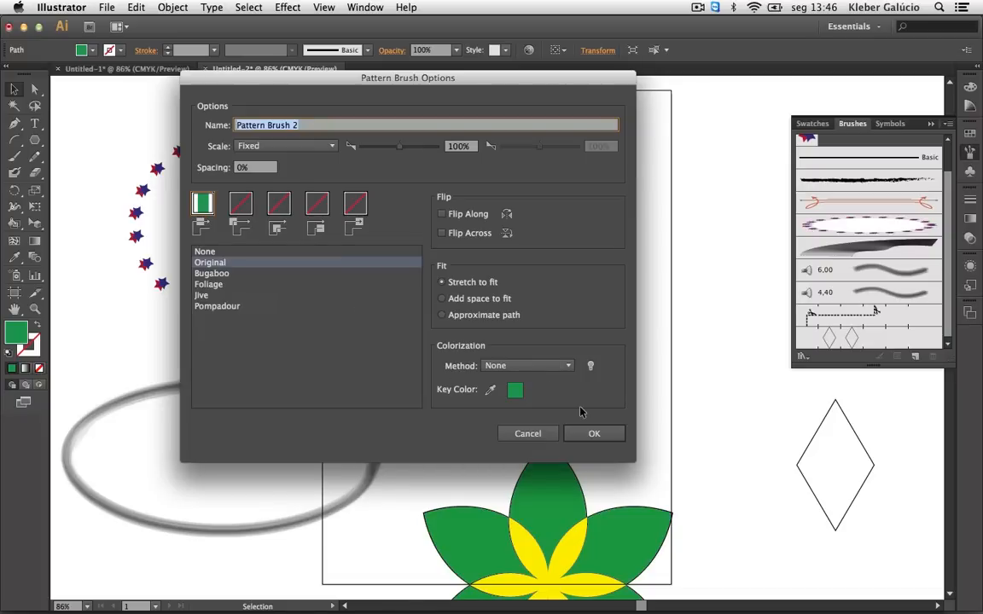
pyautogui.click(595, 433)
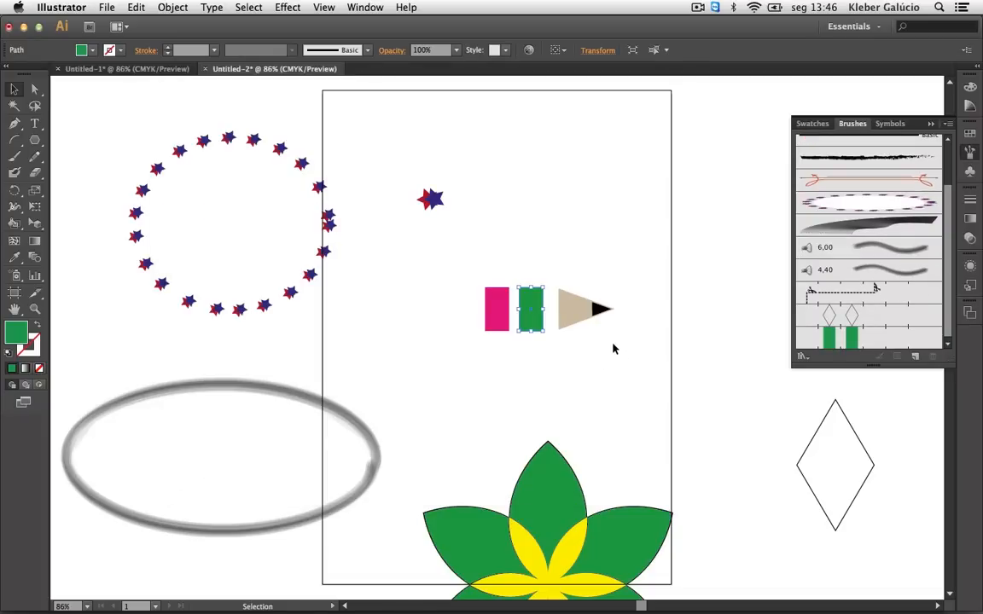
# Add the beige and black pencil tip as the end tile of the green pattern brush
pyautogui.click(572, 307)
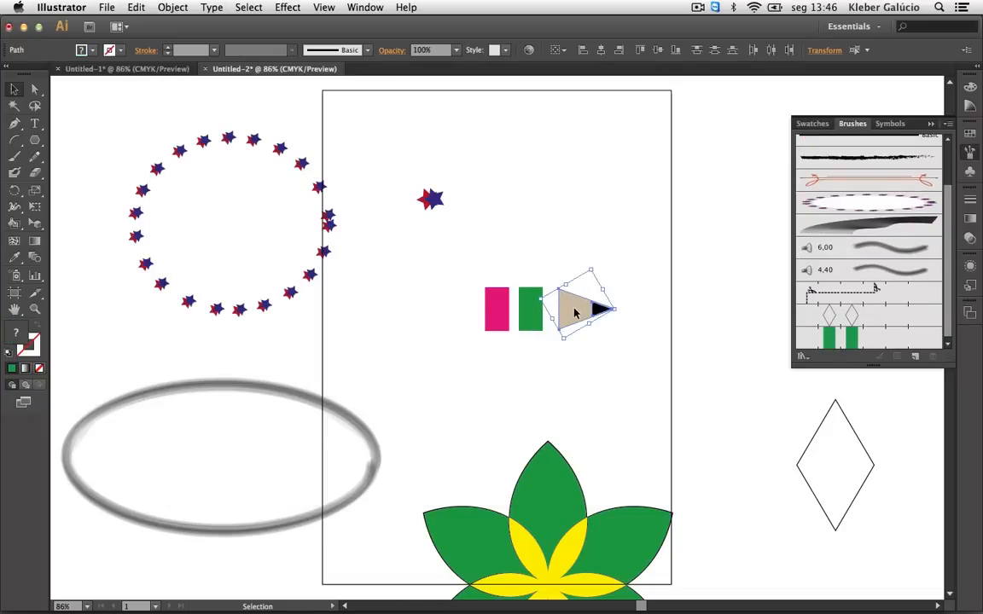
pyautogui.moveTo(574, 313); pyautogui.dragTo(919, 340)
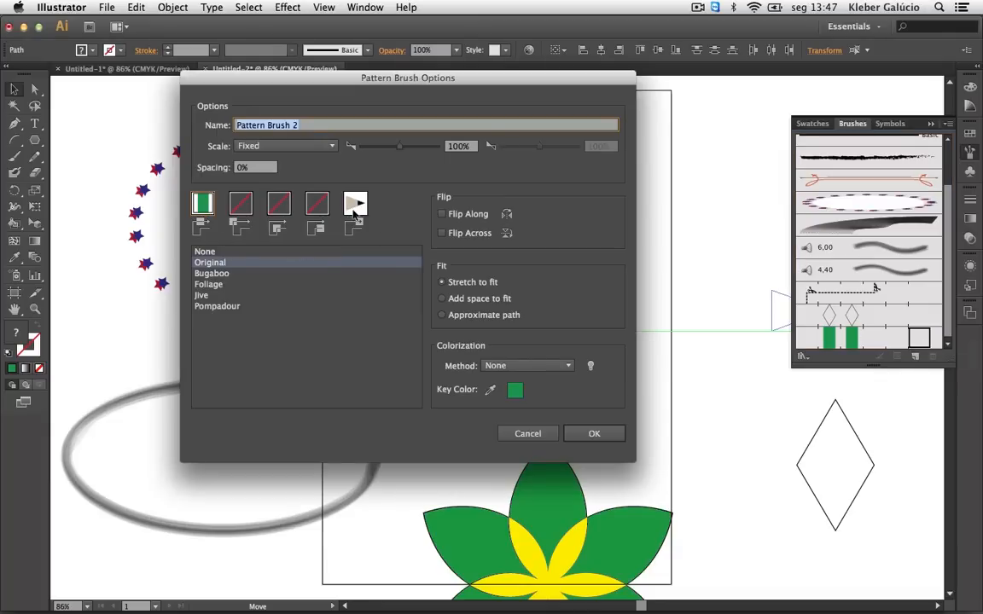
pyautogui.click(583, 436)
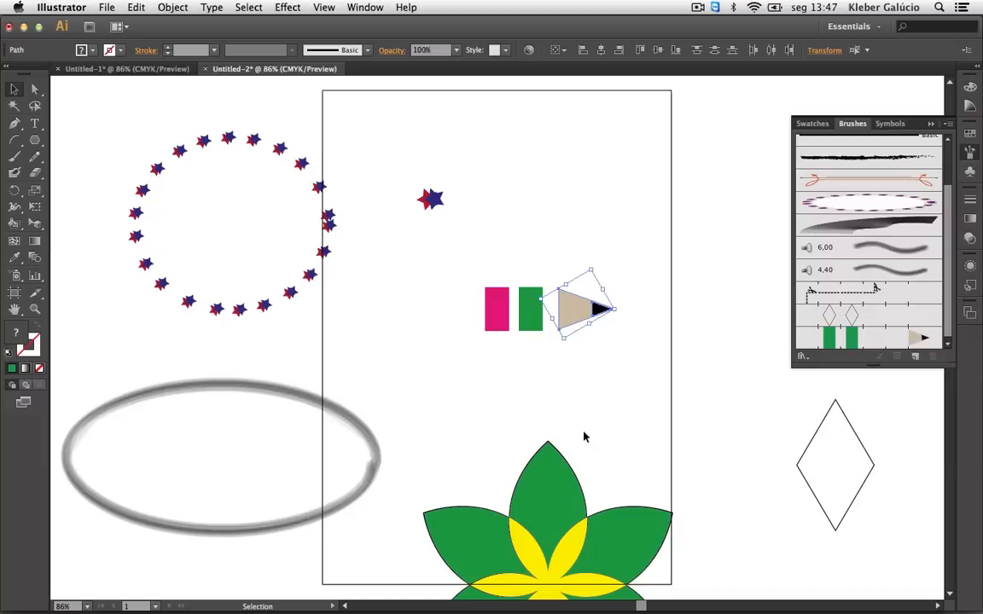
# Add the magenta rectangle as the pattern brush's start tile and delete the original pencil pieces from the artboard
pyautogui.click(501, 322)
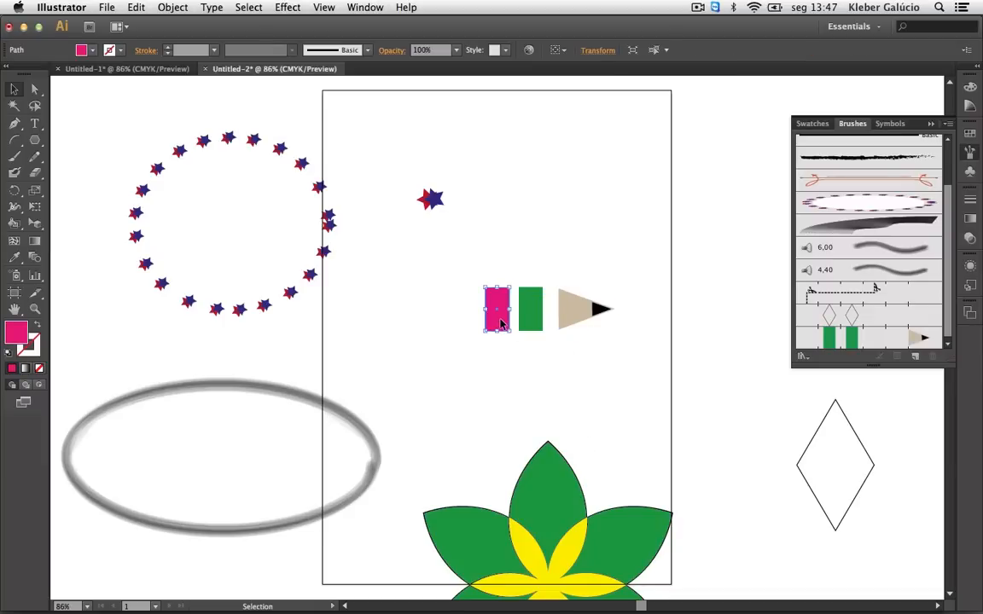
pyautogui.moveTo(501, 322); pyautogui.dragTo(893, 339)
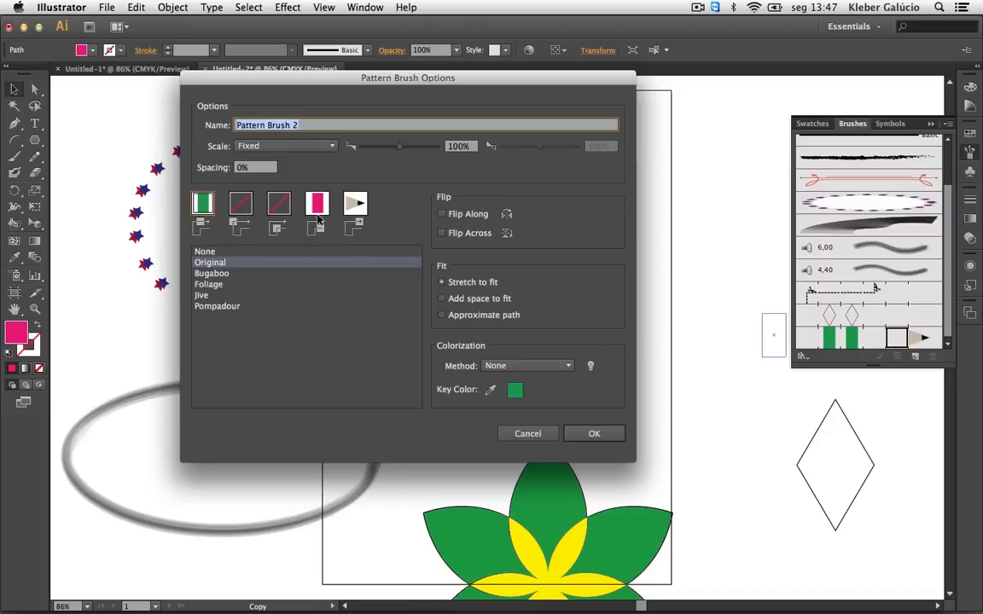
pyautogui.click(593, 434)
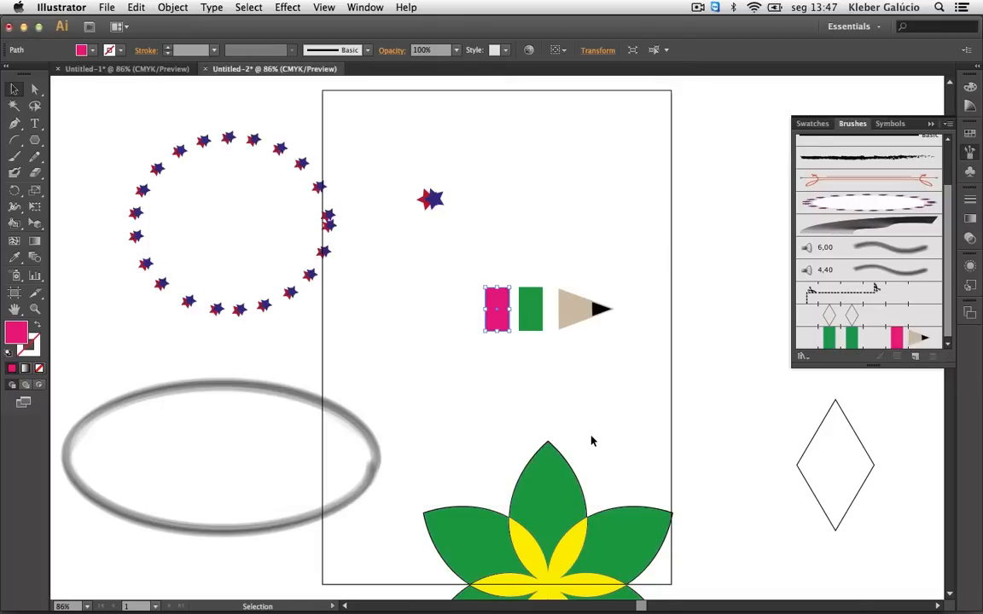
pyautogui.moveTo(473, 276); pyautogui.dragTo(617, 364)
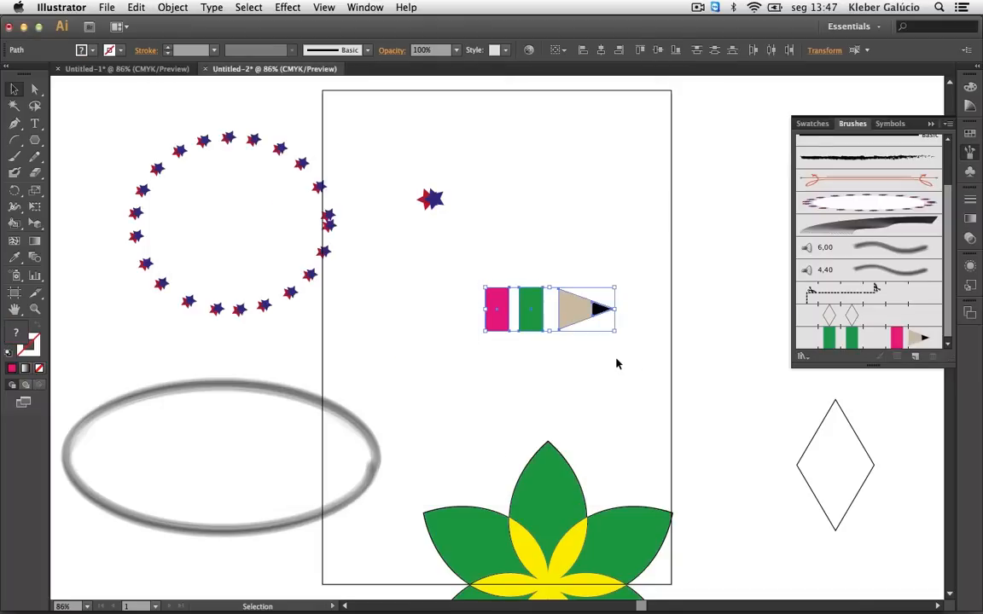
pyautogui.press('Delete')
# Draw a large arc above the flower, rising to the right, and apply Pattern Brush 2 to it
pyautogui.click(15, 139)
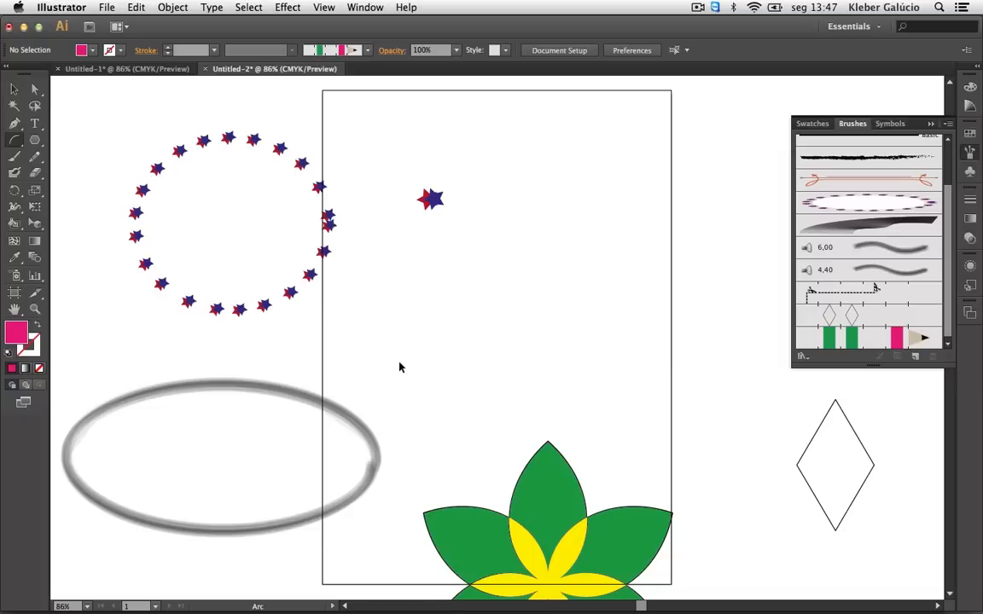
pyautogui.moveTo(487, 359)
pyautogui.mouseDown()
pyautogui.moveTo(588, 215)
pyautogui.moveTo(644, 187)
pyautogui.mouseUp()
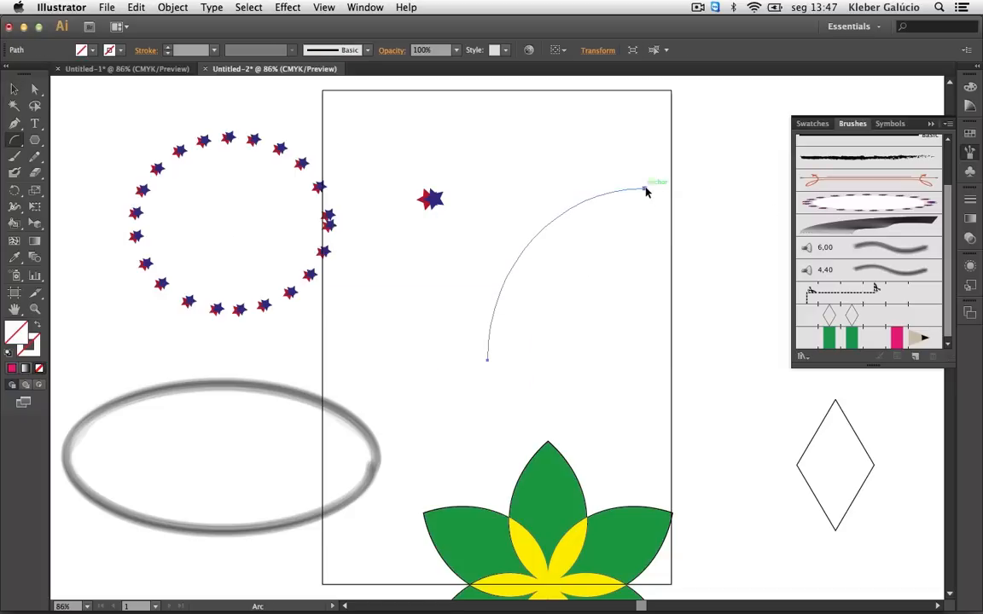
pyautogui.click(894, 342)
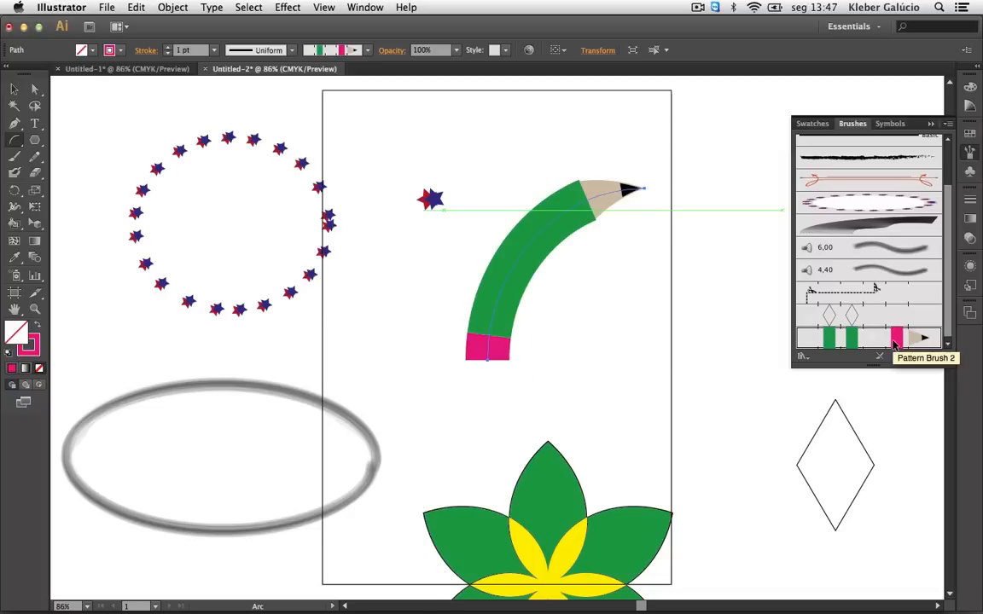